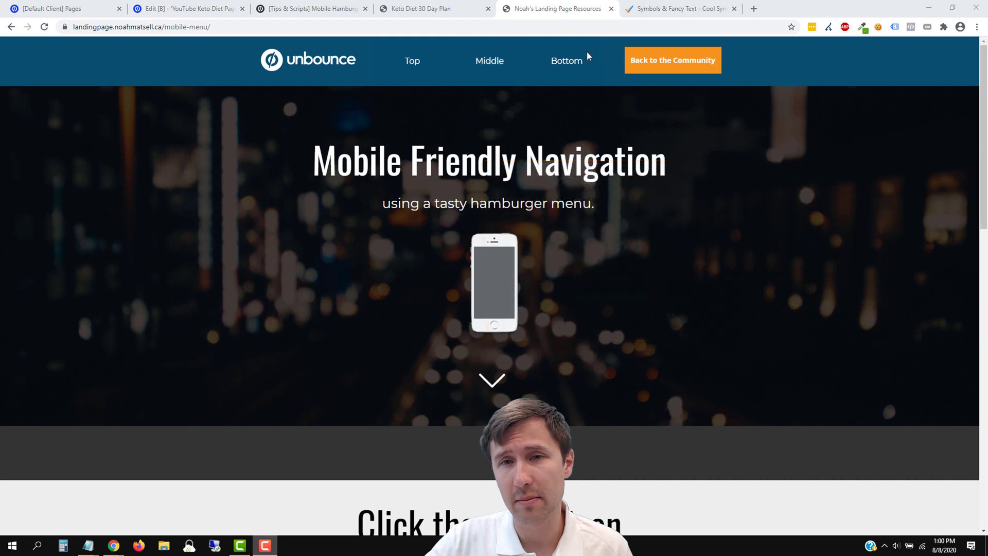
# Test the demo page's hamburger dropdown at phone width by jumping to its Middle section
pyautogui.click(425, 10)
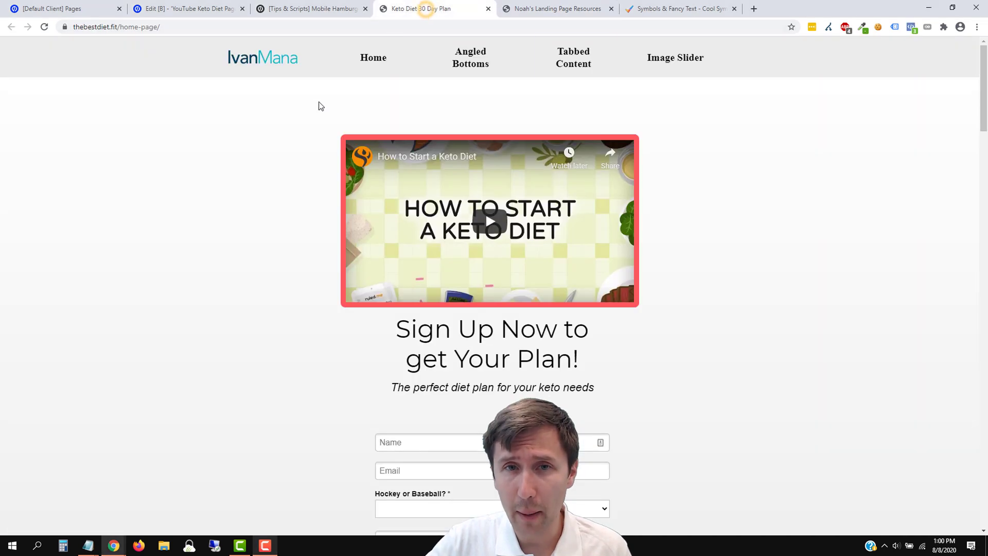
pyautogui.click(521, 4)
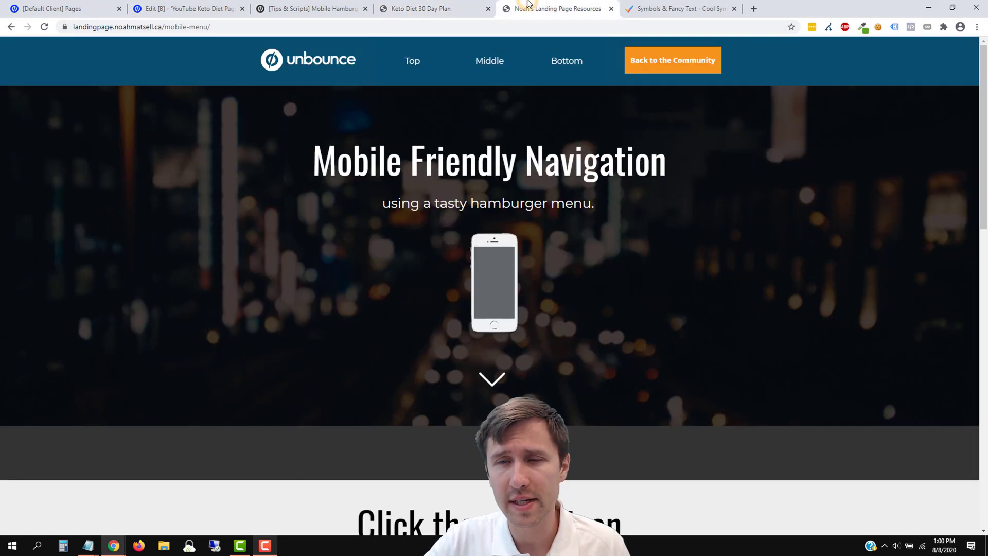
pyautogui.click(953, 9)
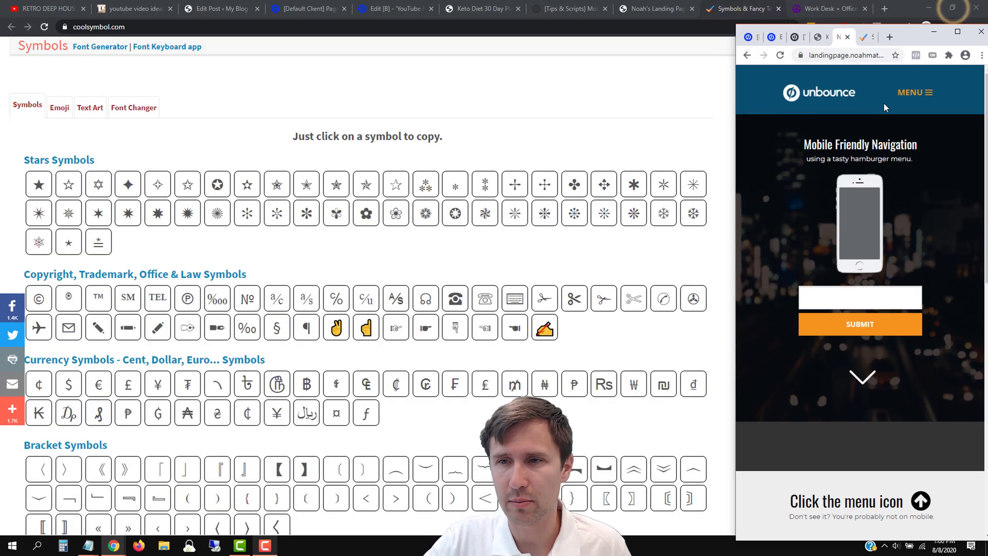
pyautogui.click(926, 93)
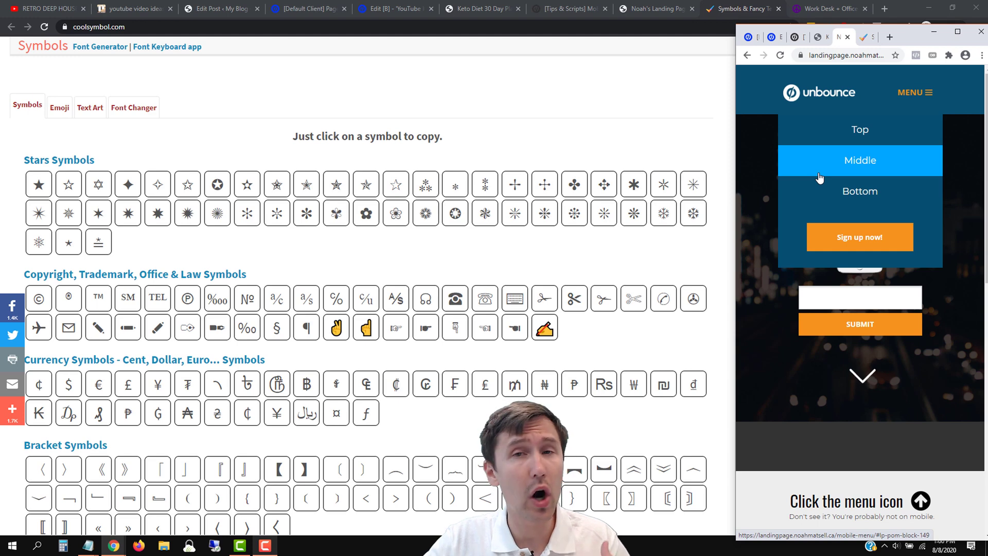
pyautogui.click(821, 178)
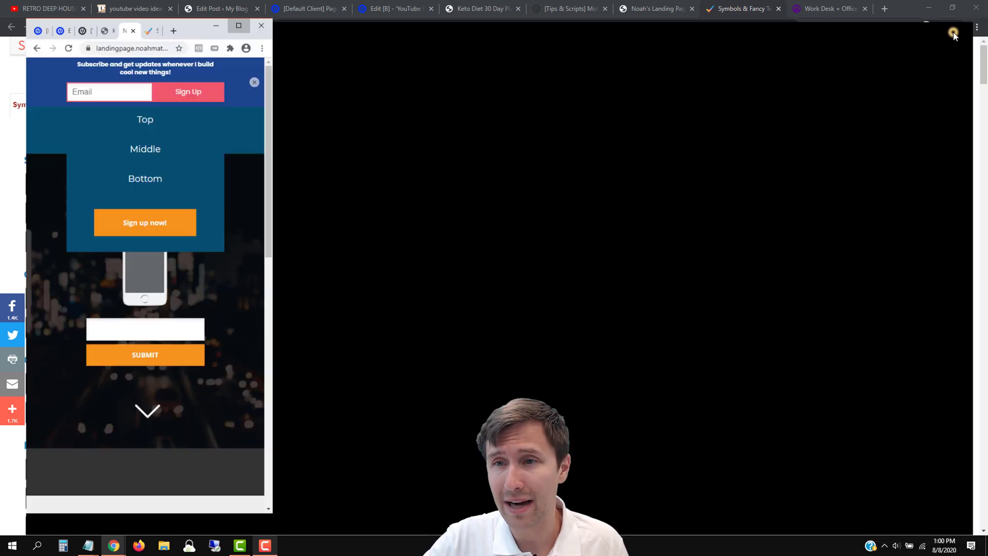
# Maximize the browser, dismiss the subscribe banner, and bring up the Mobile Hamburger Navigation Menu post
pyautogui.click(957, 32)
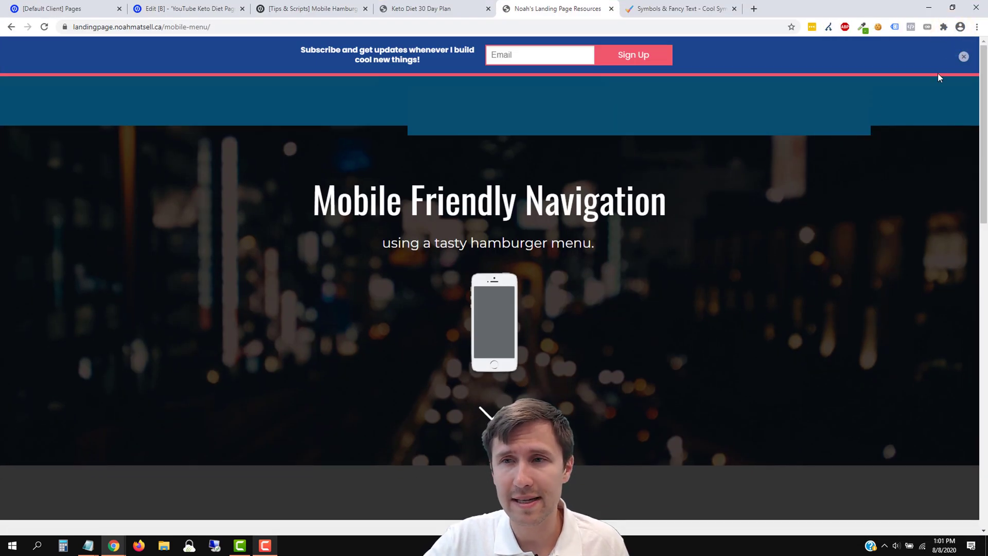
pyautogui.click(958, 56)
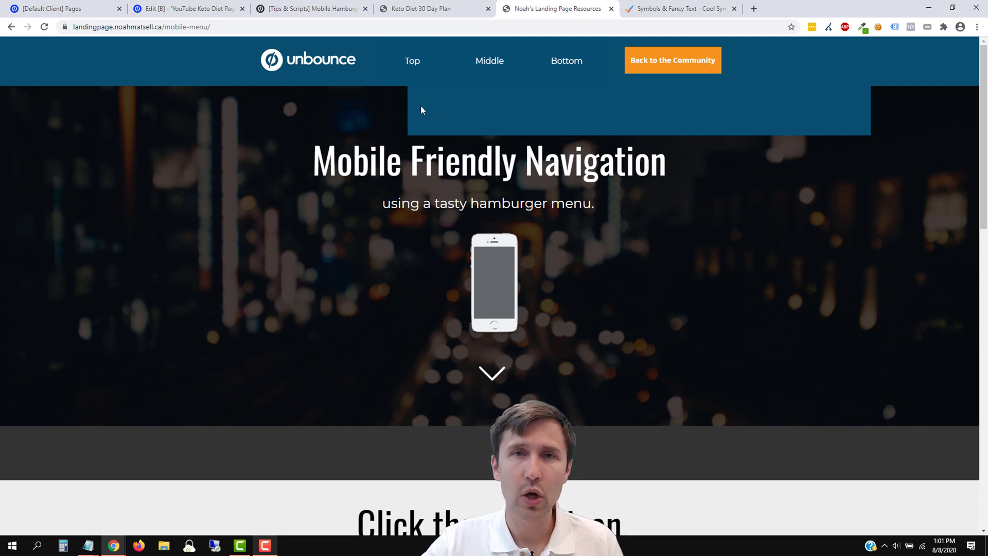
pyautogui.click(329, 8)
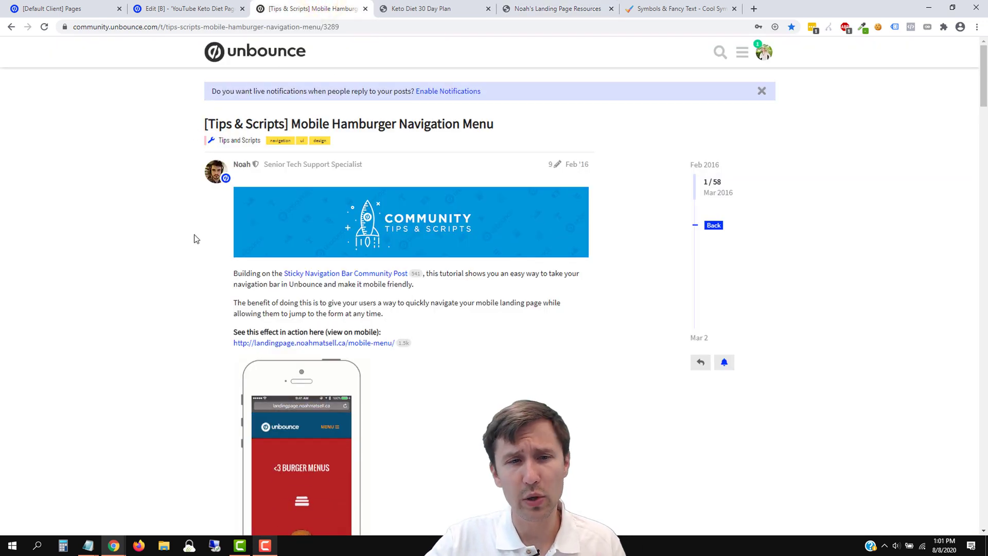
# Scroll to How to Install and highlight the .unbounce template download sentence
pyautogui.scroll(-10, 195, 244)
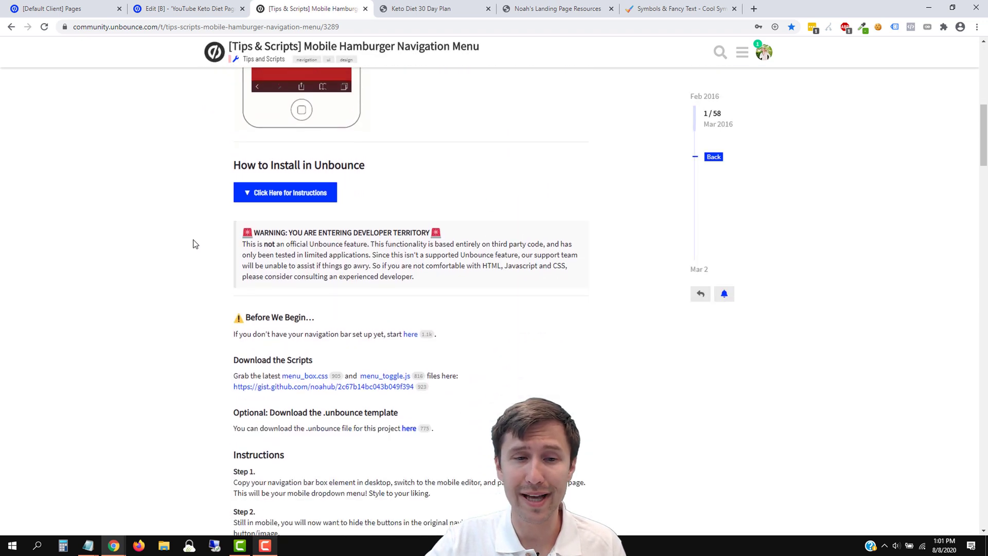
pyautogui.scroll(-3, 195, 244)
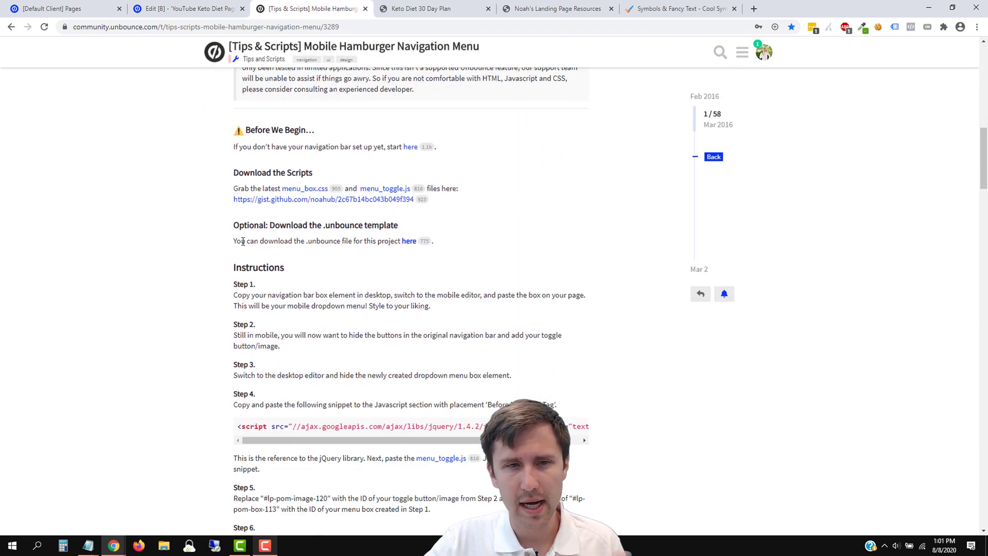
pyautogui.moveTo(244, 242); pyautogui.dragTo(385, 244)
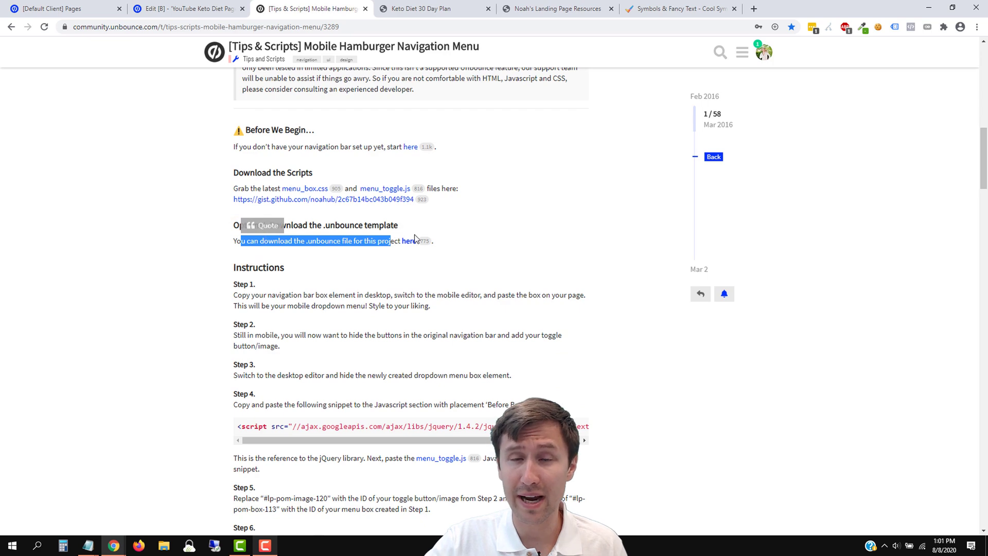
pyautogui.click(545, 8)
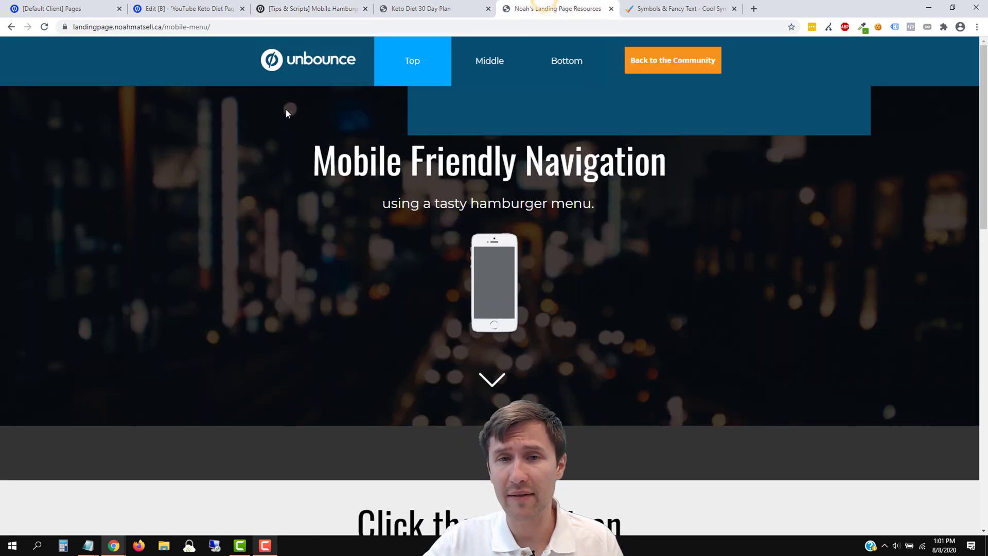
pyautogui.click(317, 9)
pyautogui.click(168, 264)
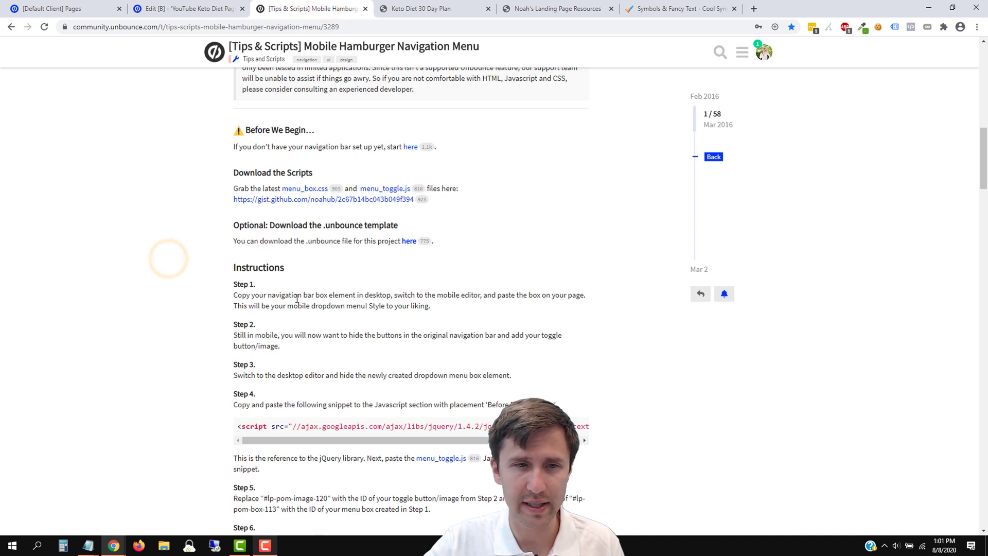
# Read the Step 1 instructions, then bring up YouTube Keto Diet Page variant B in the editor
pyautogui.moveTo(236, 295); pyautogui.dragTo(422, 305)
pyautogui.click(400, 288)
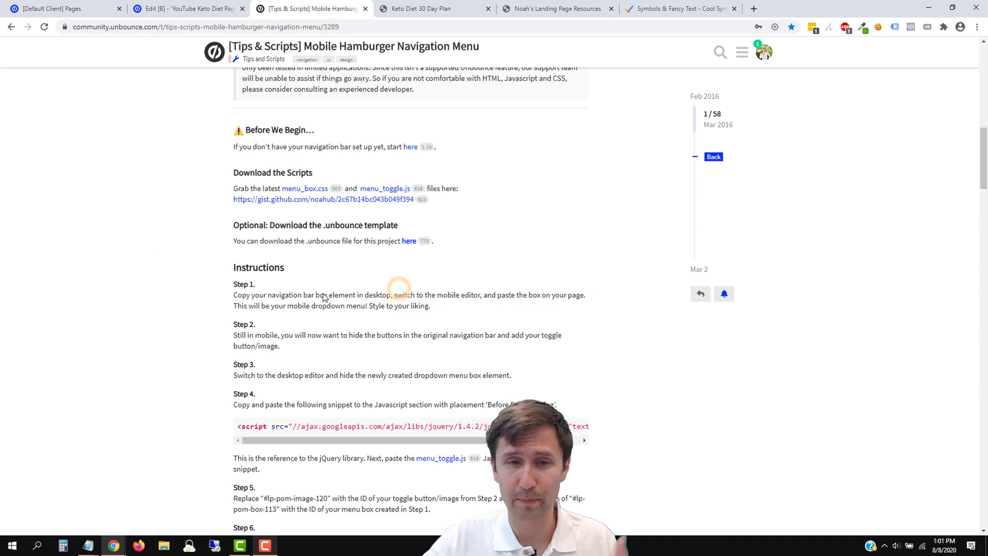
pyautogui.click(198, 9)
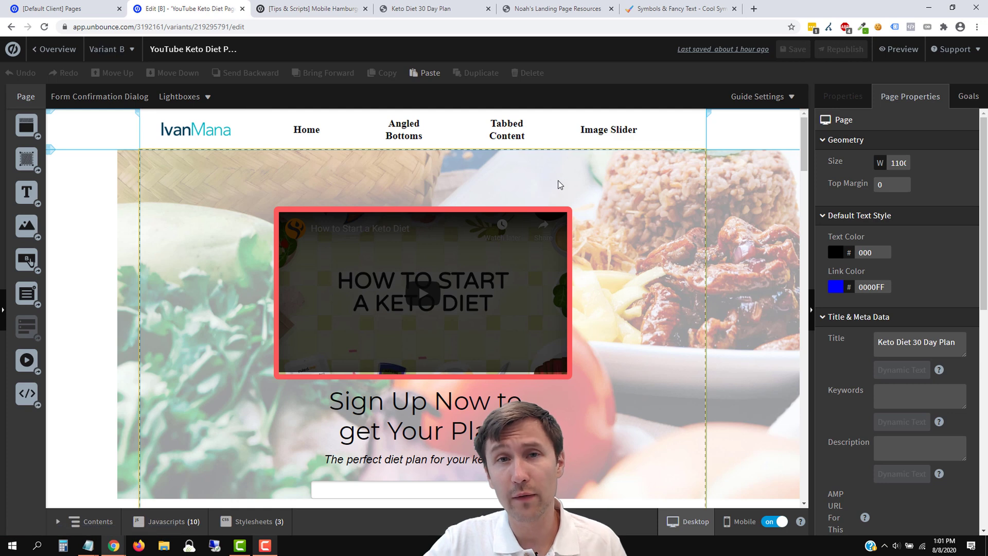
pyautogui.click(694, 131)
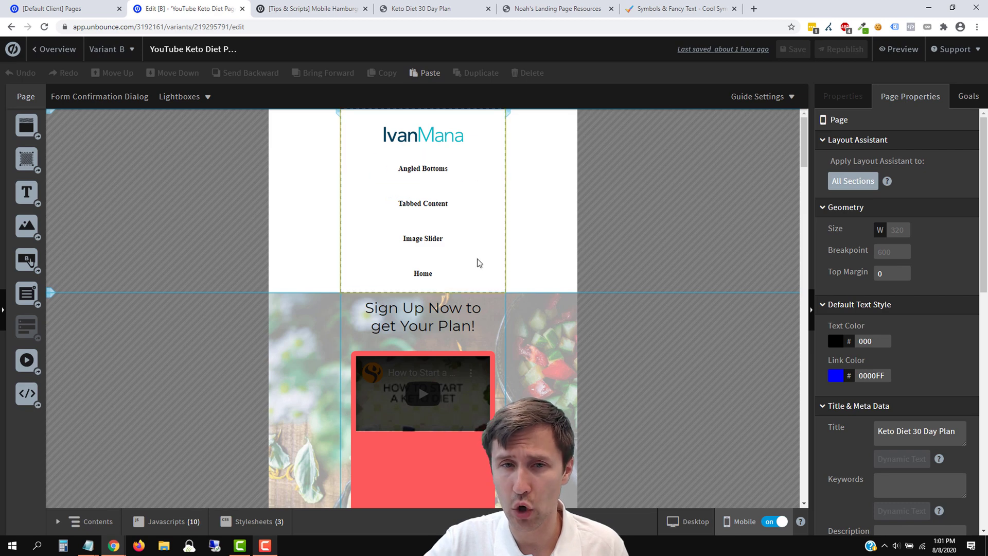
pyautogui.click(690, 520)
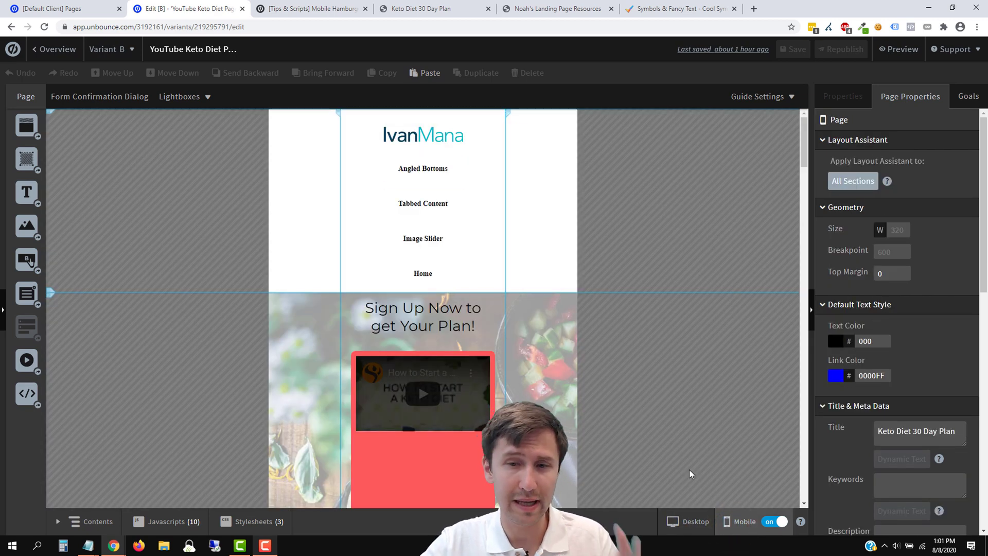
pyautogui.click(696, 519)
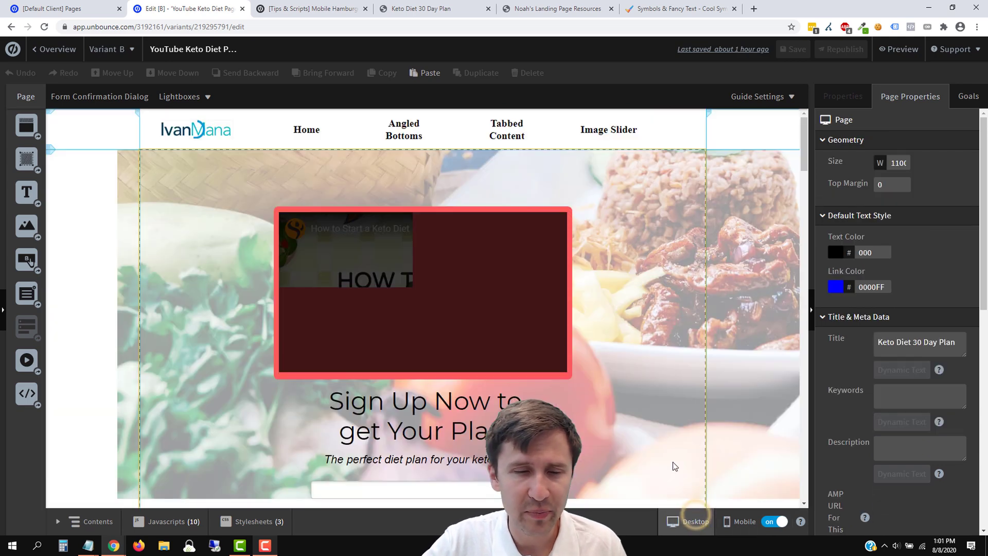
pyautogui.click(691, 127)
# Copy the desktop navigation bar and target the mobile layout's second section
pyautogui.click(384, 72)
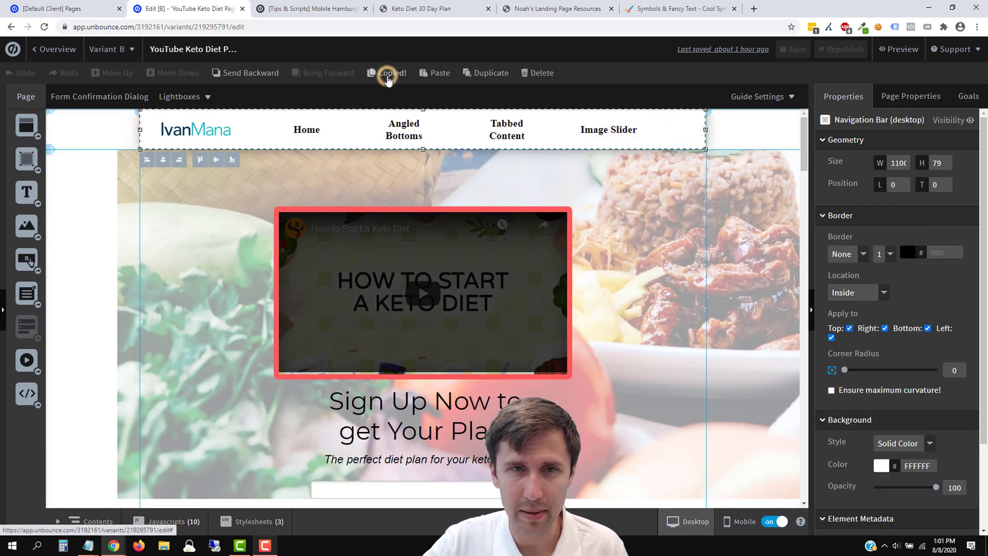
pyautogui.click(737, 523)
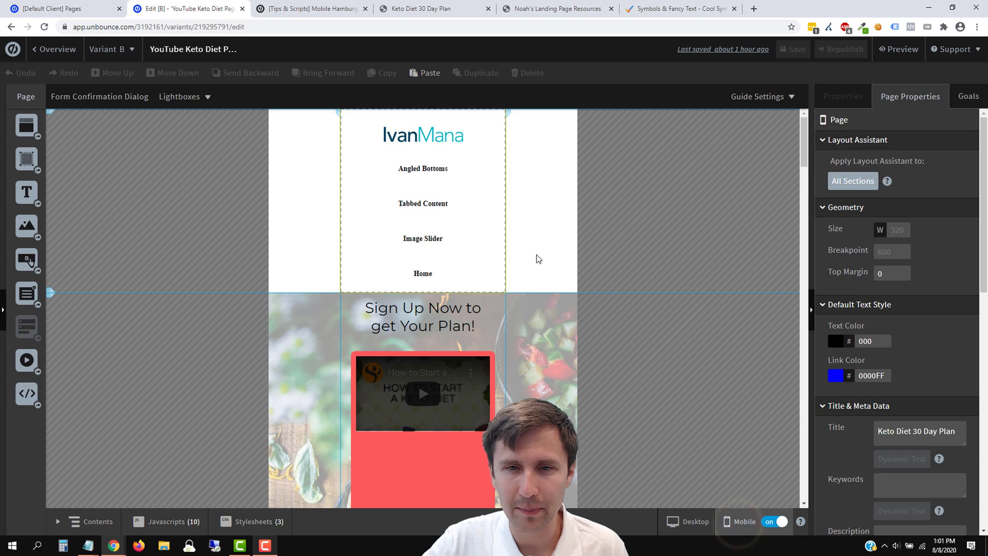
pyautogui.rightClick(537, 258)
pyautogui.click(523, 323)
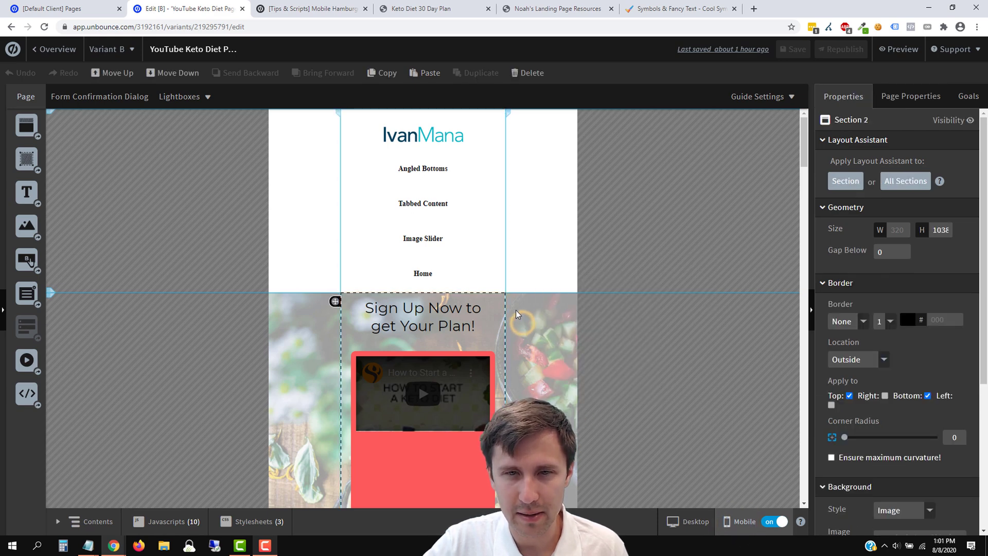
pyautogui.rightClick(516, 310)
pyautogui.click(421, 76)
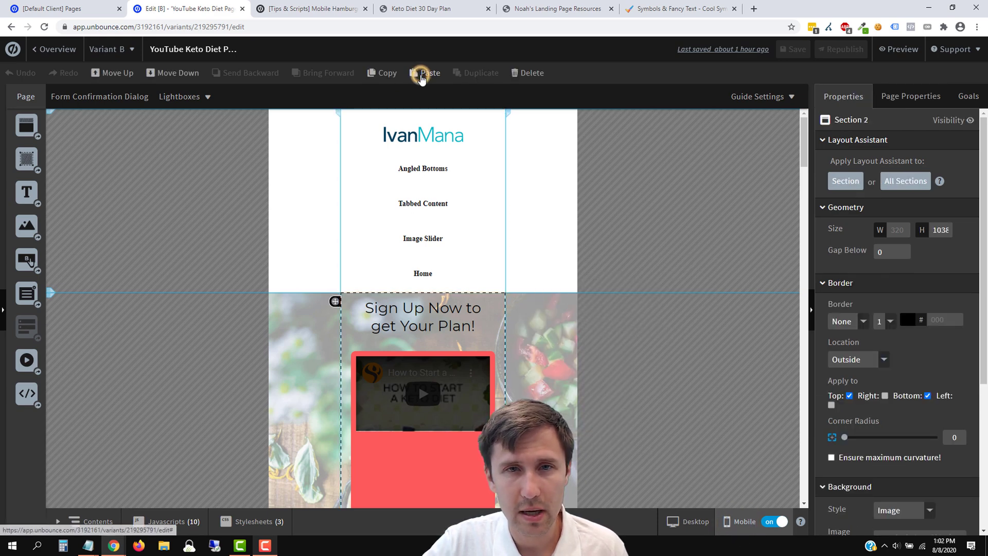
# Paste the bar there, placing it at 10, 20 and stretching it to 280×329
pyautogui.click(421, 75)
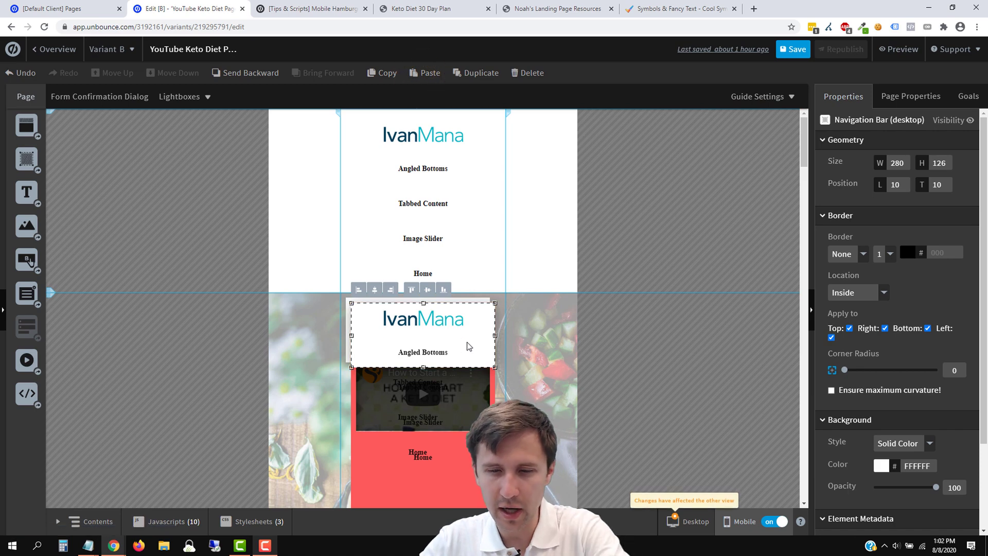
pyautogui.moveTo(481, 354); pyautogui.dragTo(459, 341)
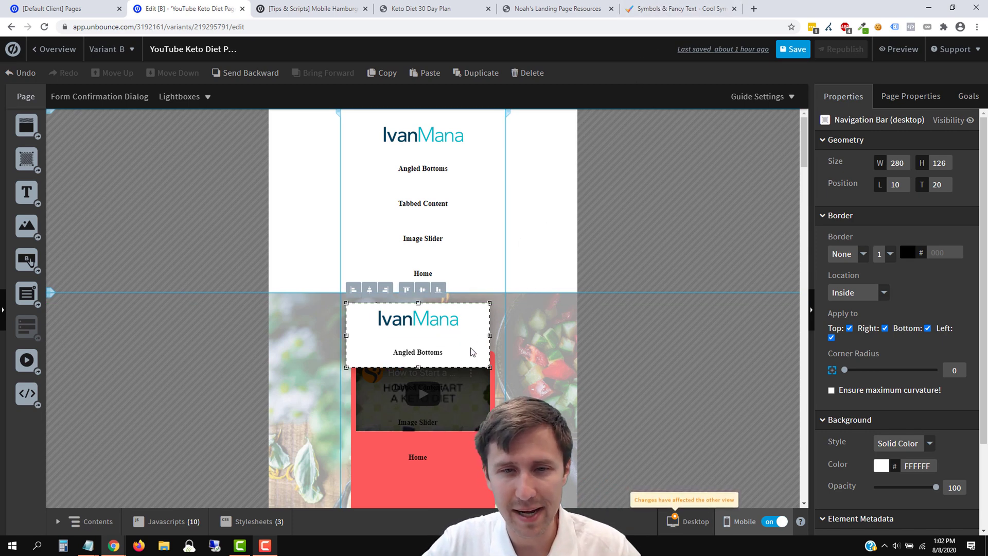
pyautogui.moveTo(418, 367); pyautogui.dragTo(416, 470)
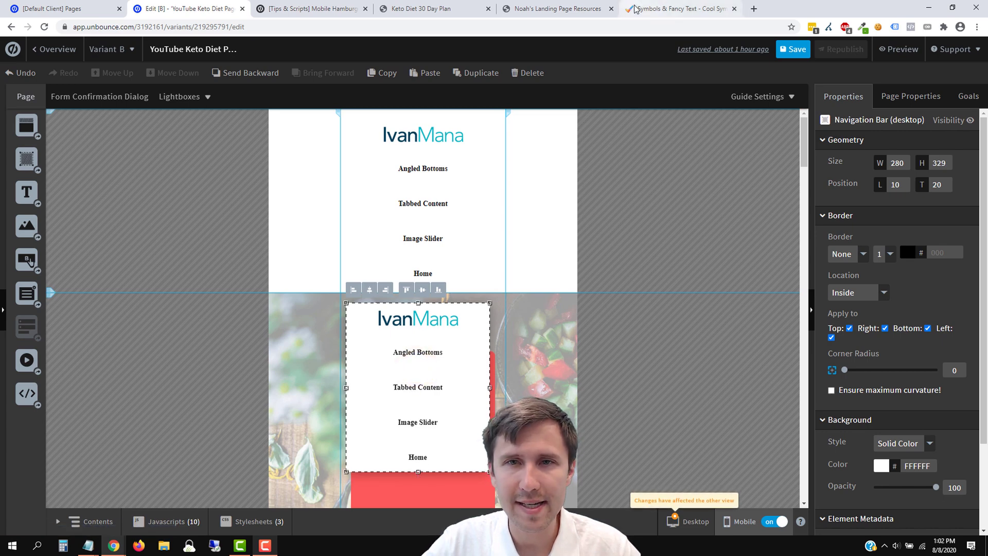
pyautogui.click(559, 8)
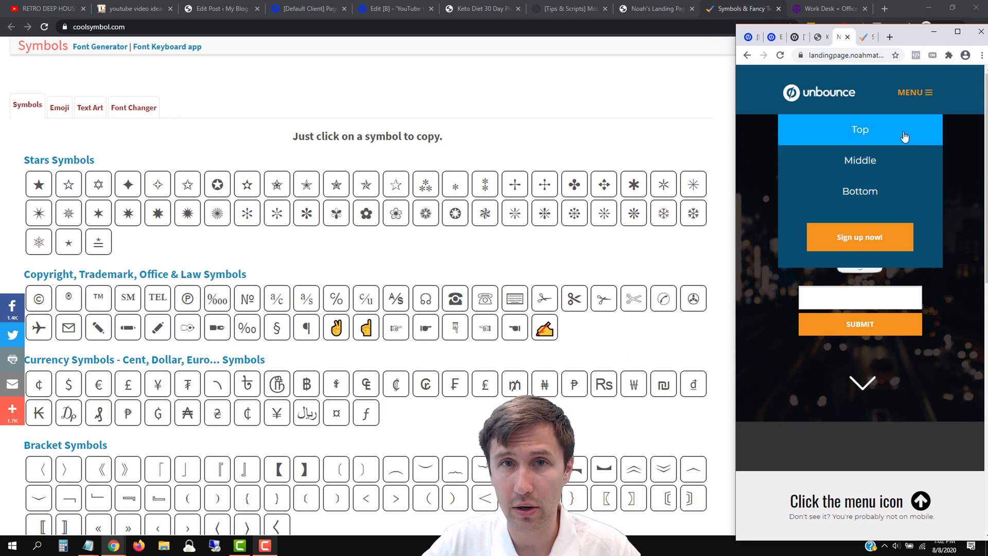
pyautogui.click(952, 38)
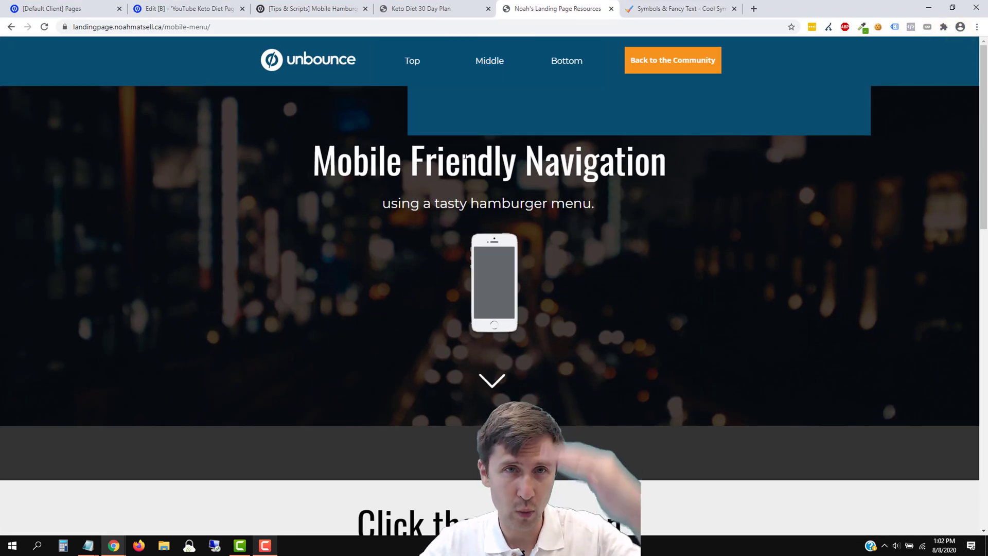
pyautogui.click(168, 5)
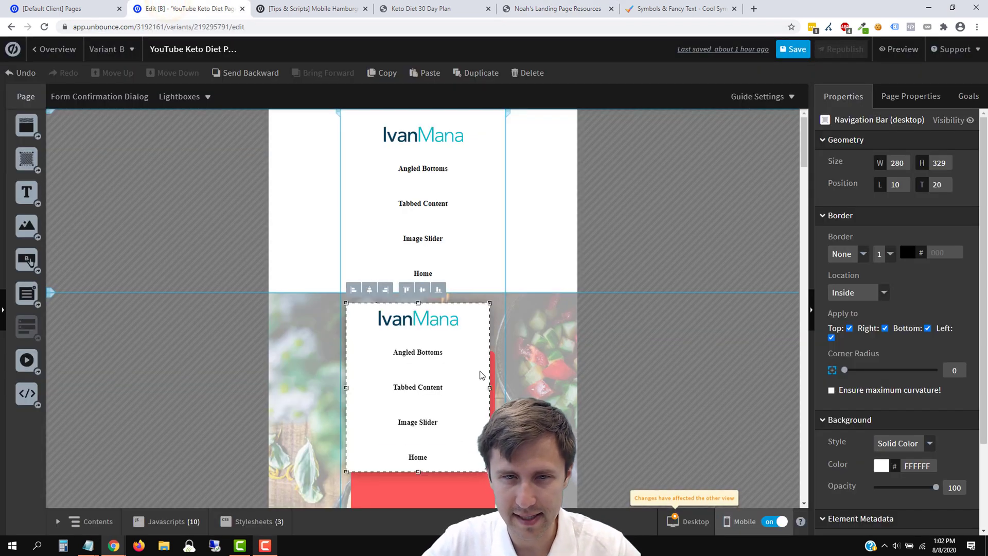
# Delete the IvanMana logo from the pasted mobile menu box
pyautogui.click(431, 328)
pyautogui.press('Delete')
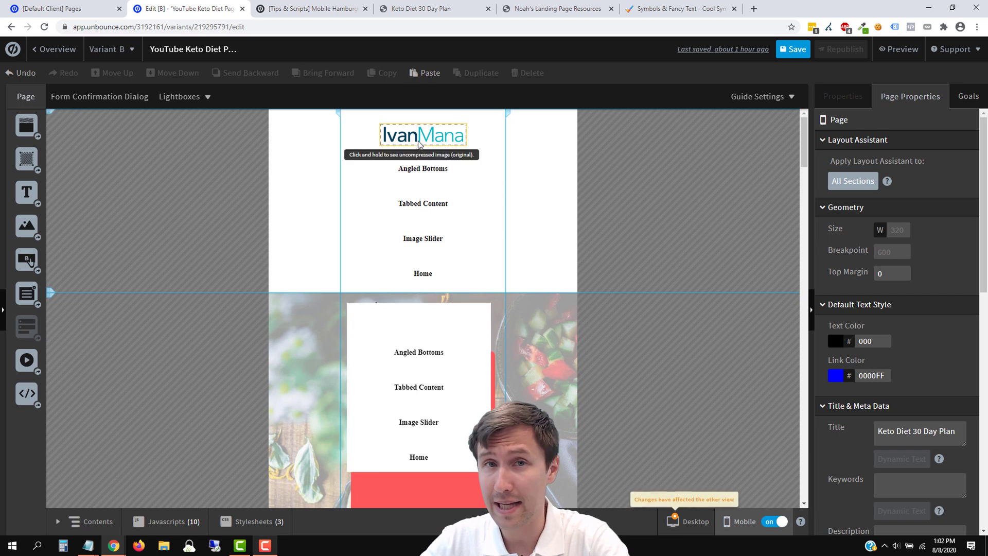
pyautogui.click(415, 354)
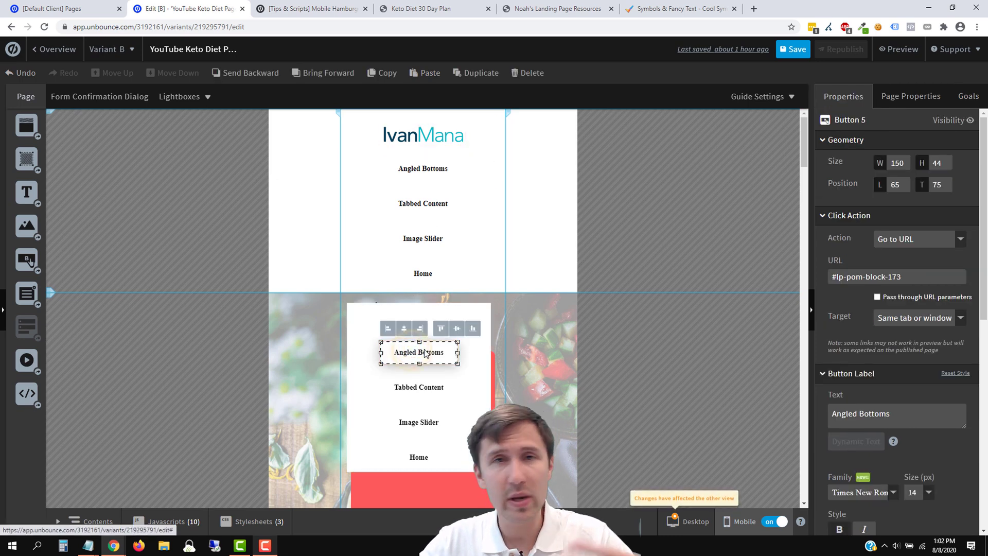
pyautogui.keyDown('shift'); pyautogui.click(416, 392); pyautogui.keyUp('shift')
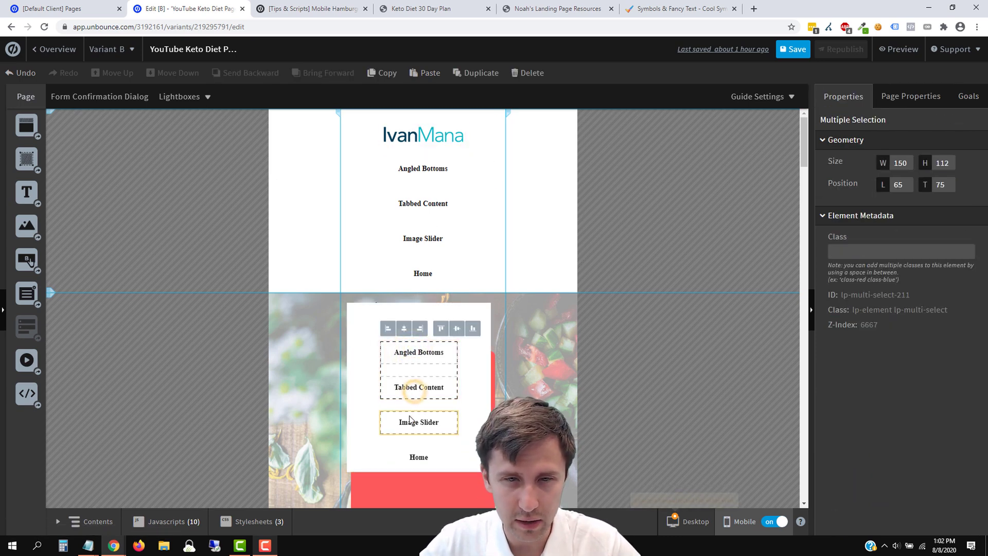
pyautogui.click(449, 442)
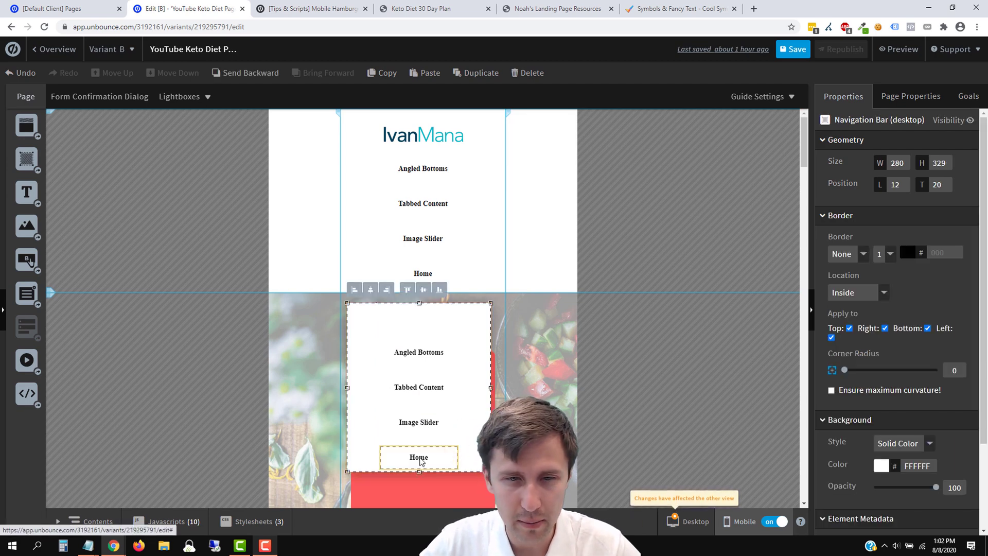
# Move the Home link to the top of the menu list and compare desktop and mobile layouts
pyautogui.click(420, 459)
pyautogui.moveTo(412, 460); pyautogui.dragTo(429, 448)
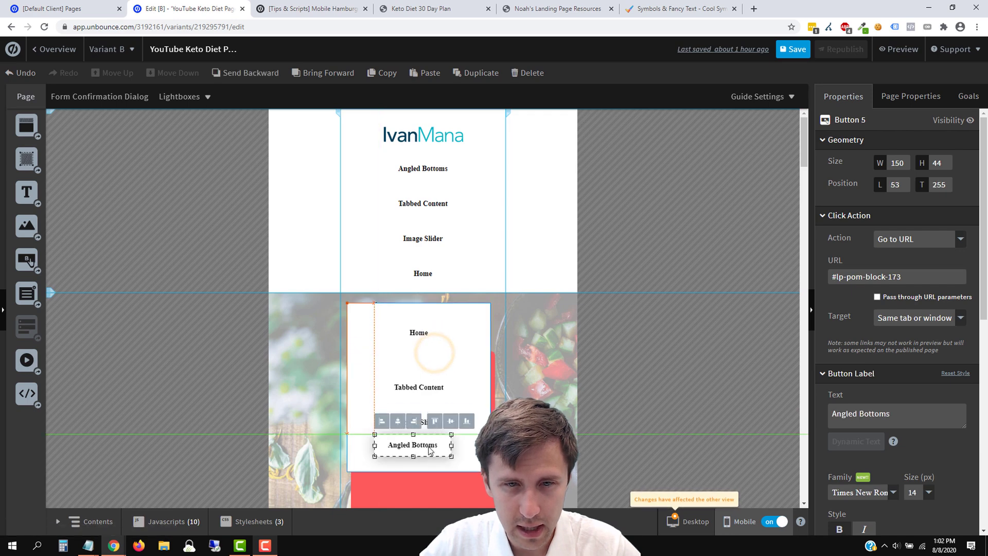
pyautogui.click(448, 359)
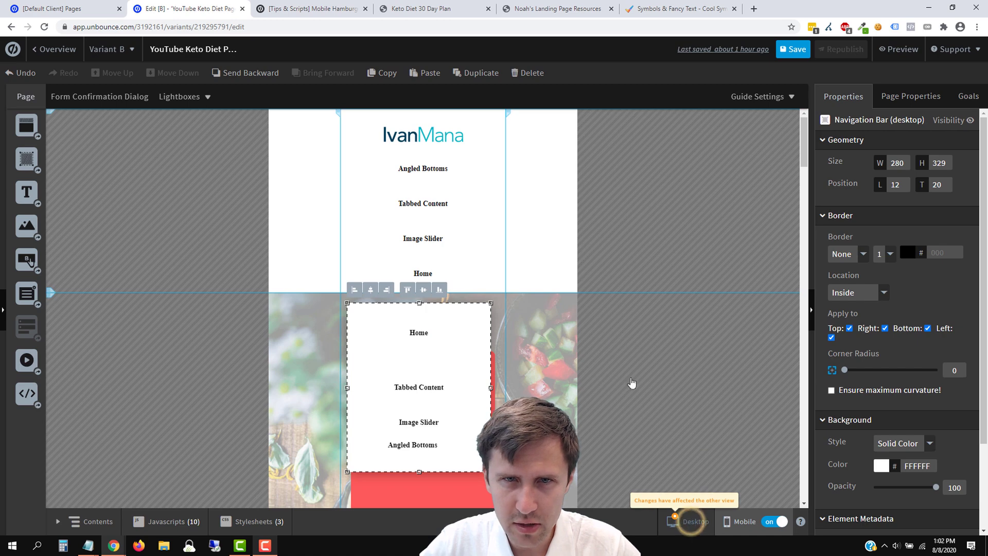
pyautogui.click(690, 521)
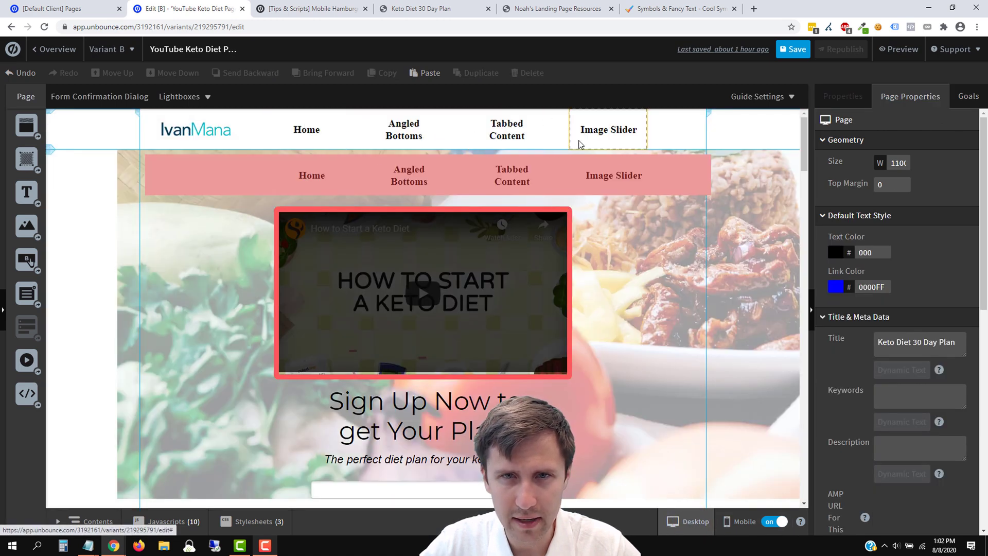
pyautogui.click(741, 517)
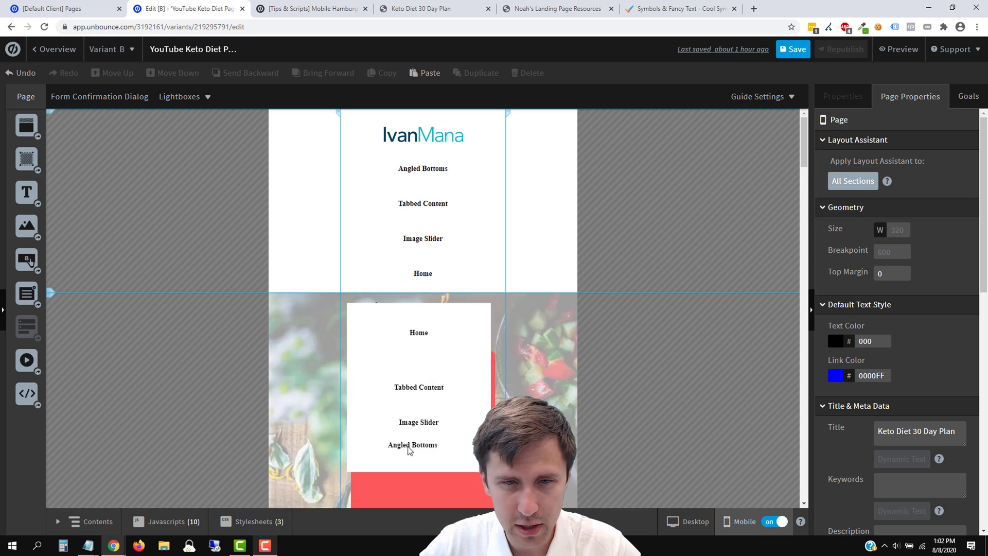
# Move Angled Bottoms under Home, shrink the menu box, and centre Home and Angled Bottoms
pyautogui.moveTo(409, 451); pyautogui.dragTo(433, 436)
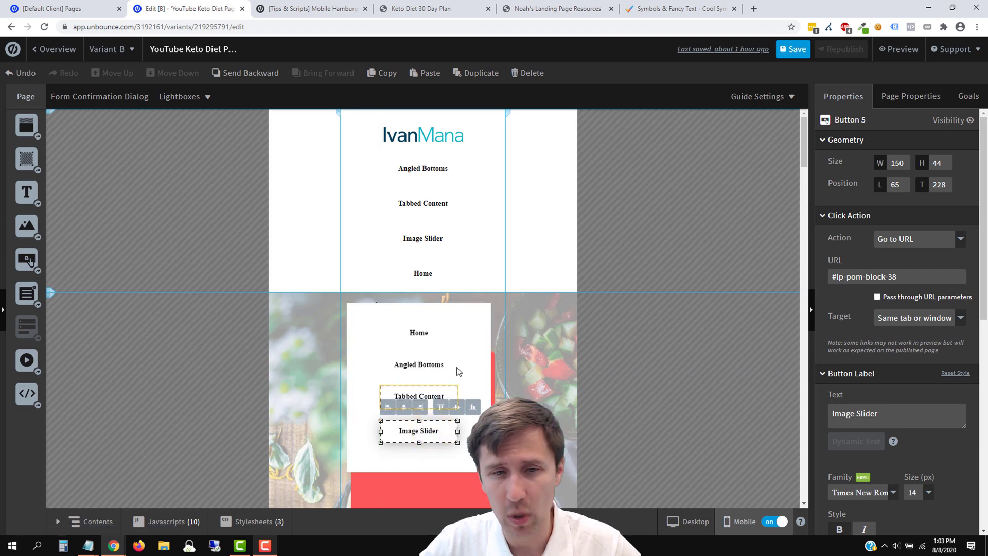
pyautogui.click(478, 346)
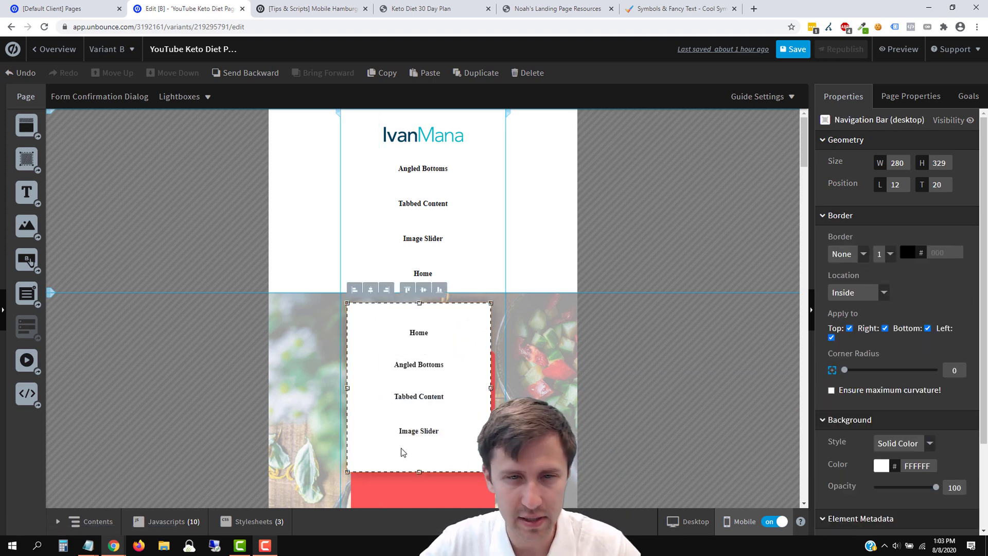
pyautogui.moveTo(347, 473); pyautogui.dragTo(392, 443)
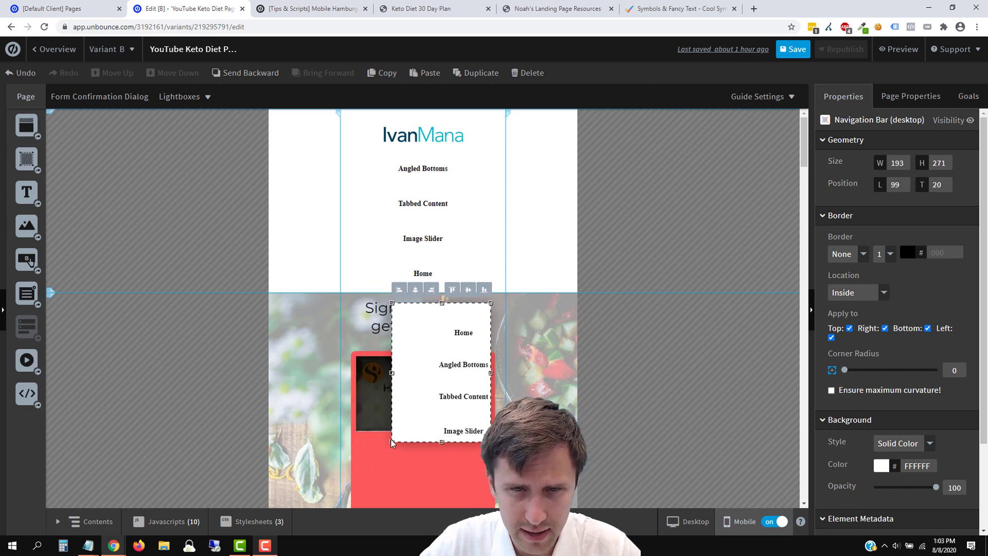
pyautogui.click(464, 336)
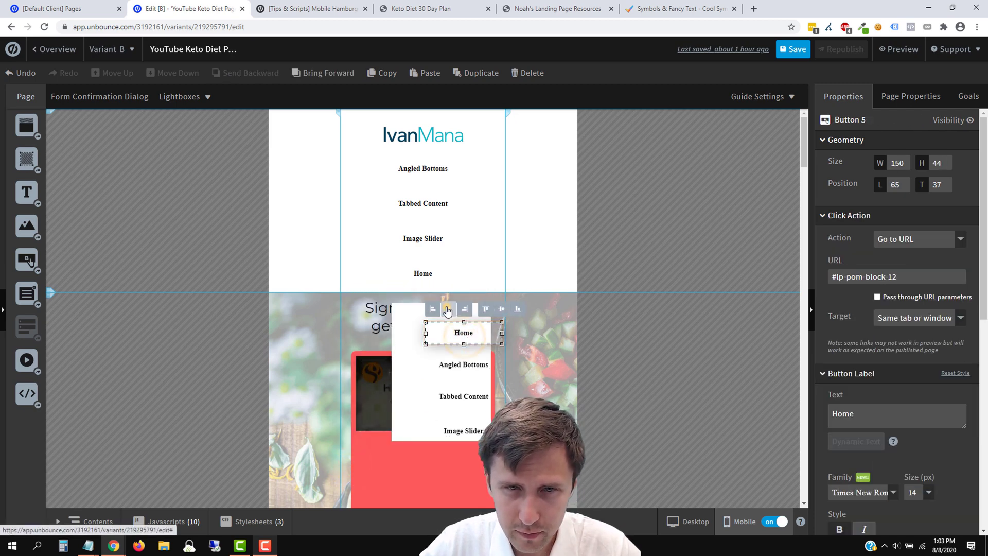
pyautogui.click(447, 310)
pyautogui.click(463, 364)
pyautogui.click(444, 341)
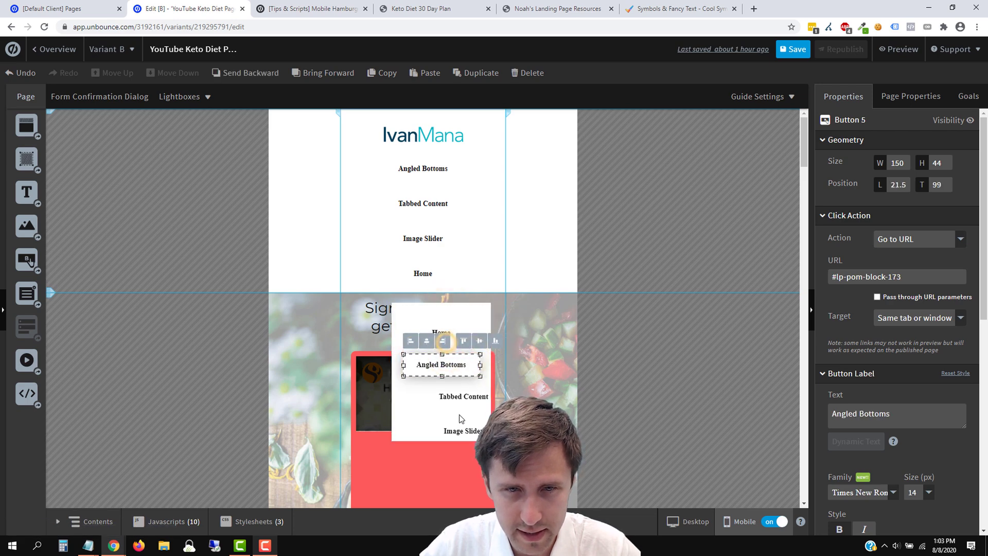
# Centre Image Slider and nudge Angled Bottoms and Image Slider up to even the spacing
pyautogui.click(463, 425)
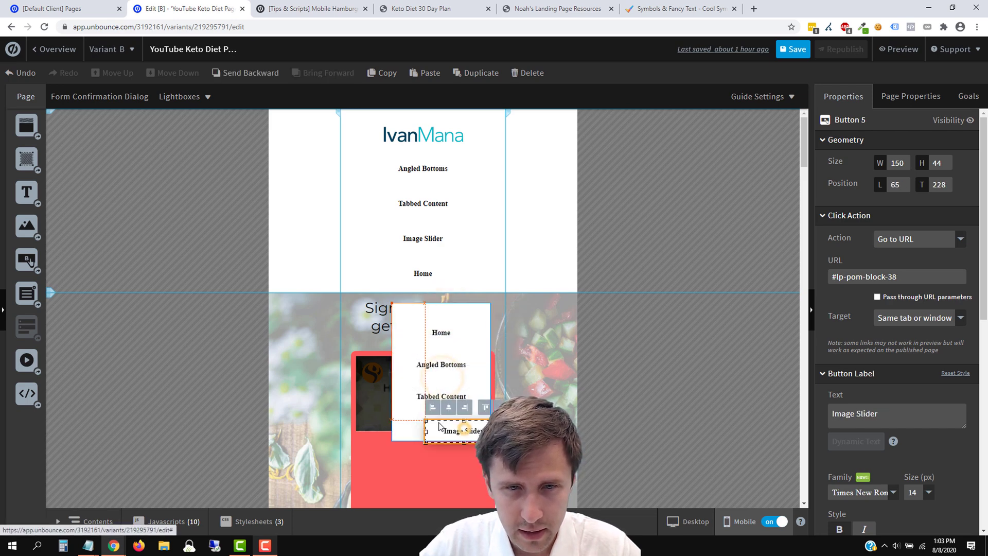
pyautogui.click(442, 408)
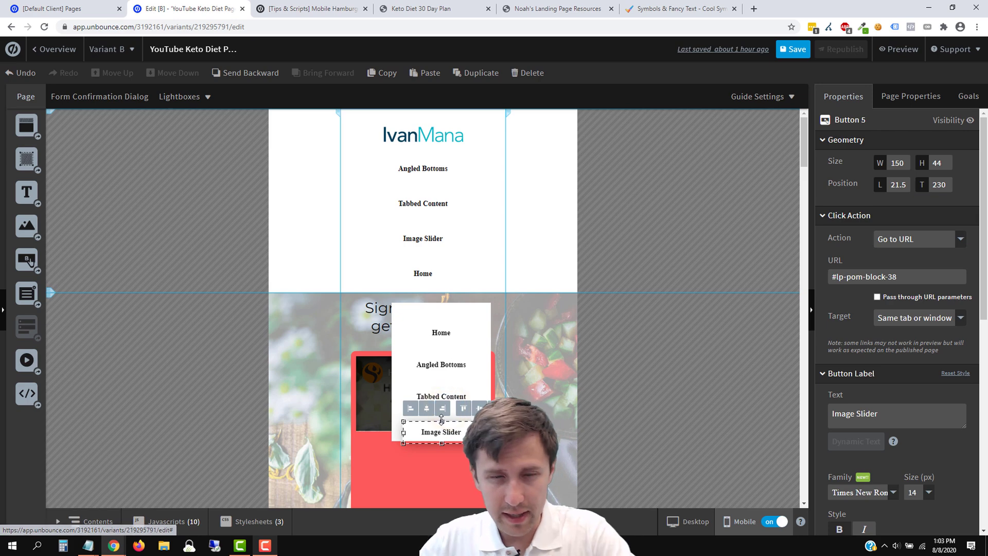
pyautogui.moveTo(443, 427); pyautogui.dragTo(442, 418)
pyautogui.click(441, 332)
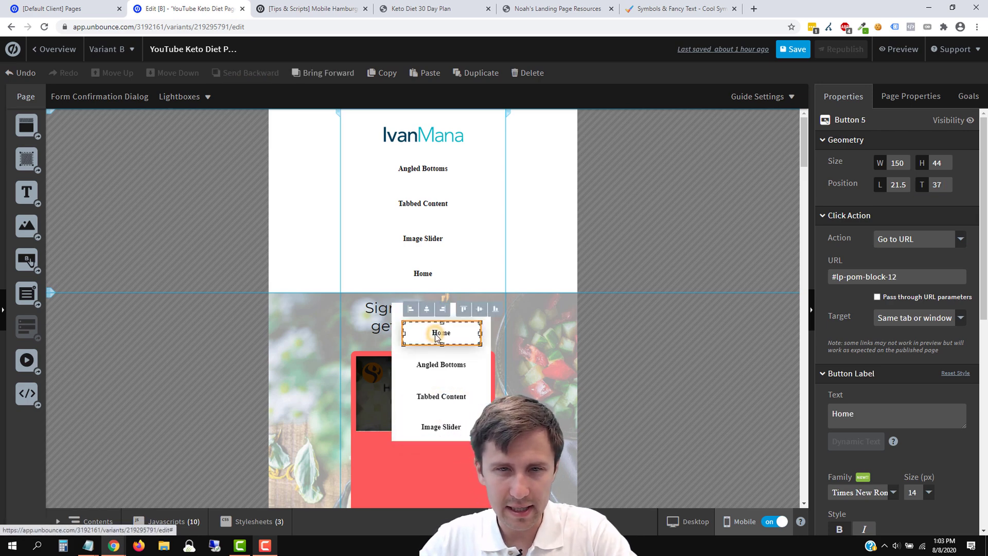
pyautogui.click(442, 365)
pyautogui.moveTo(441, 366); pyautogui.dragTo(441, 361)
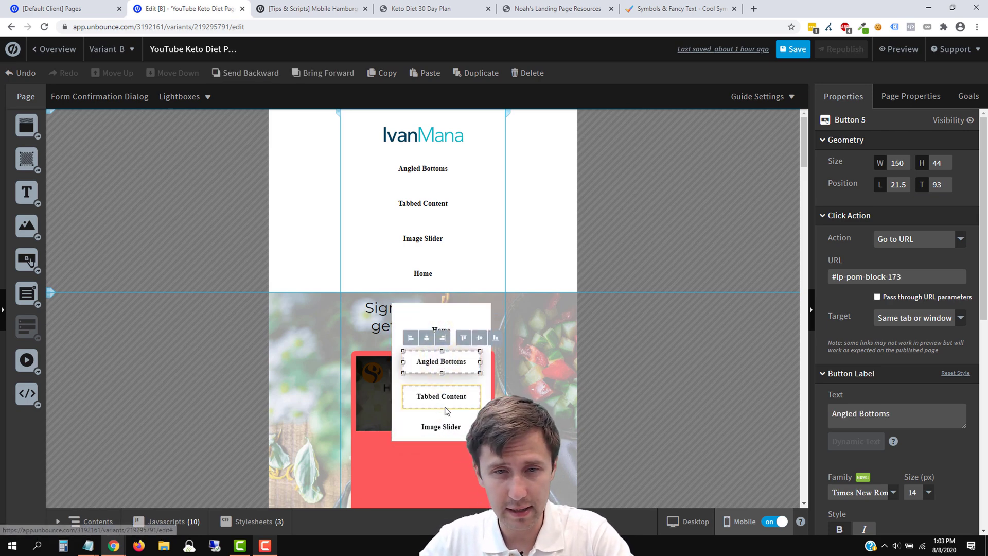
pyautogui.click(441, 397)
pyautogui.moveTo(448, 419); pyautogui.dragTo(447, 417)
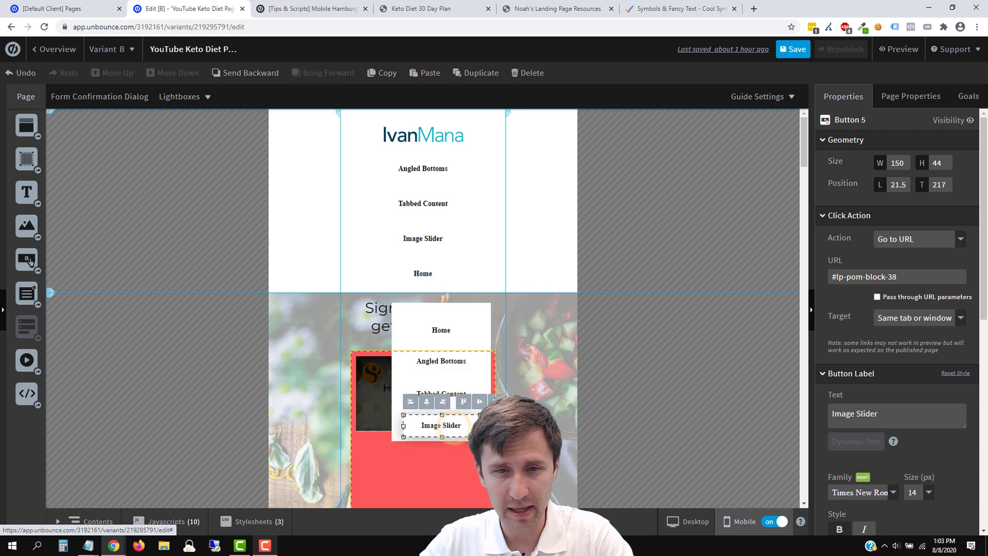
# Check the link spacing and move the 193×269 menu box beside the video
pyautogui.click(443, 304)
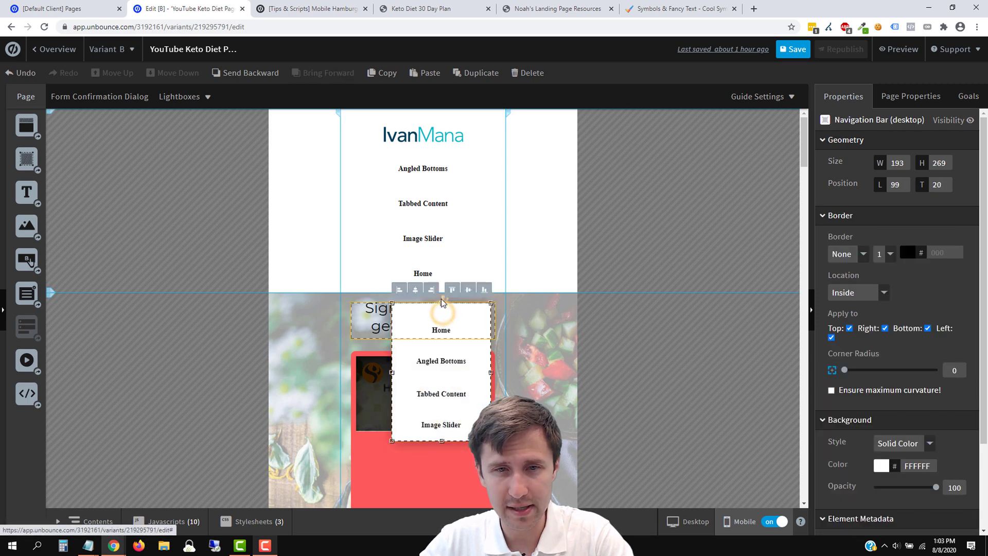
pyautogui.click(441, 328)
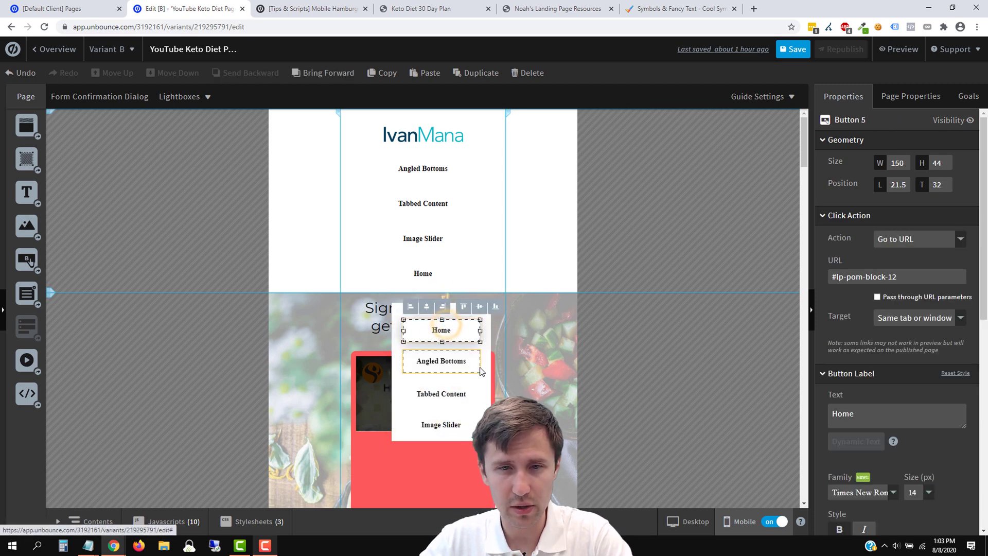
pyautogui.click(442, 362)
pyautogui.click(441, 394)
pyautogui.click(441, 425)
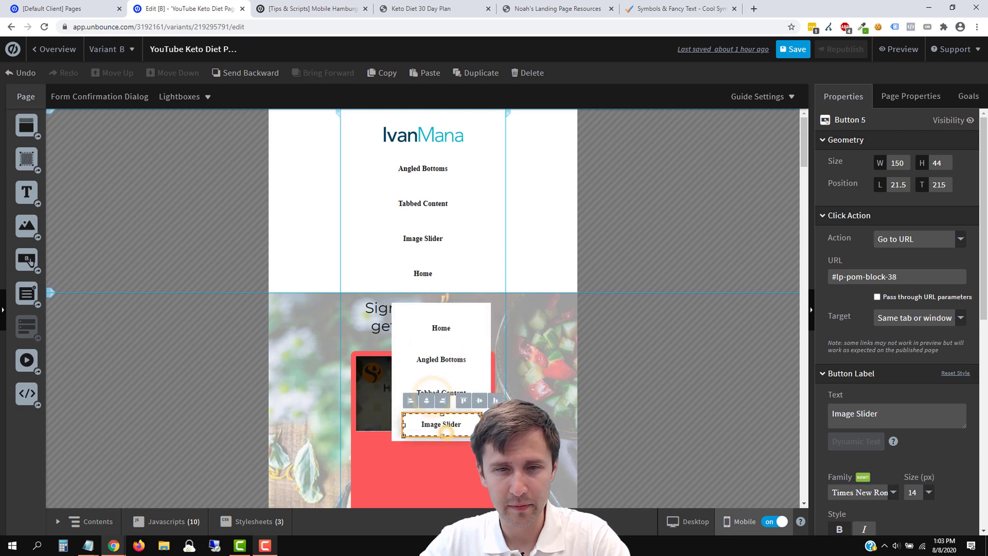
pyautogui.click(575, 388)
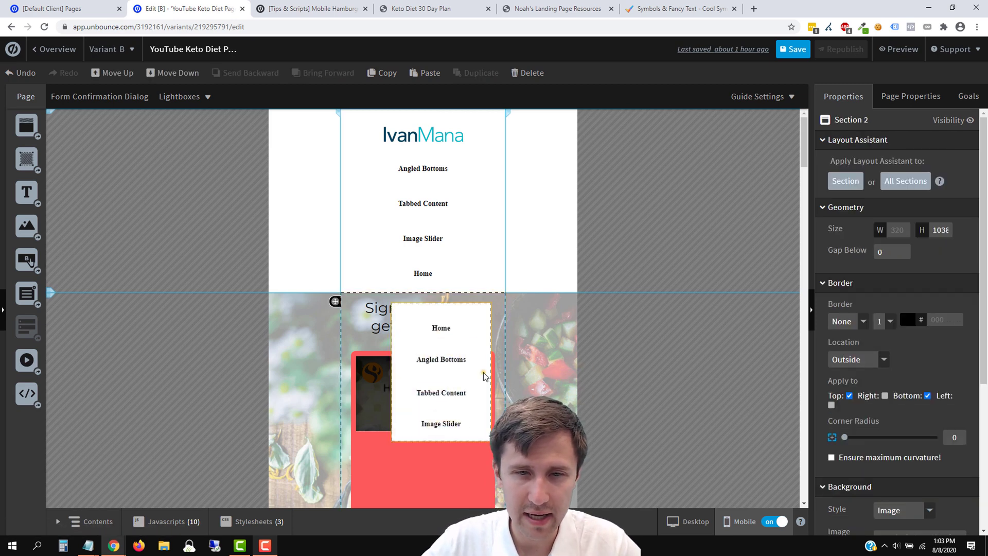
pyautogui.moveTo(484, 376); pyautogui.dragTo(610, 368)
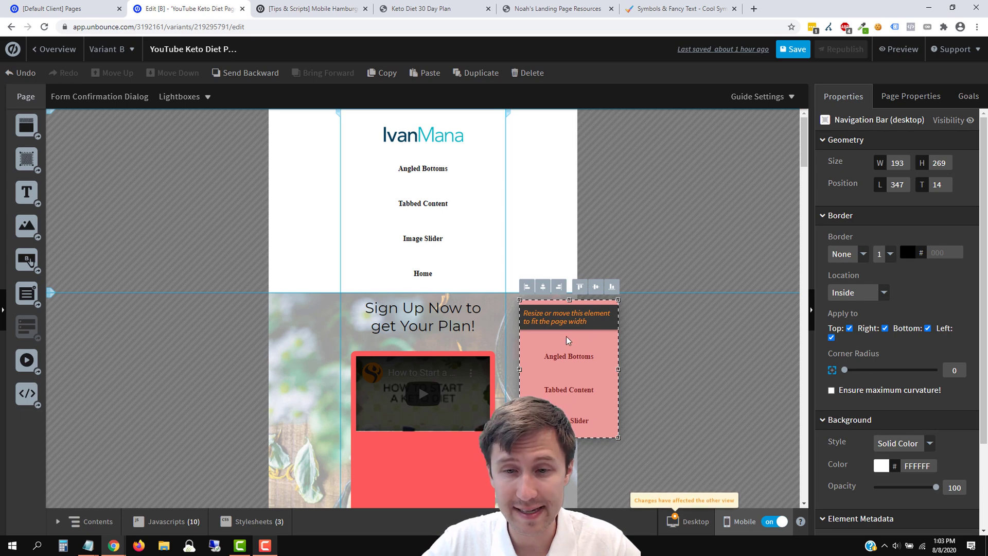
# Pull the menu box back within the page and raise all four links by 10 px
pyautogui.moveTo(606, 328); pyautogui.dragTo(448, 373)
pyautogui.click(422, 363)
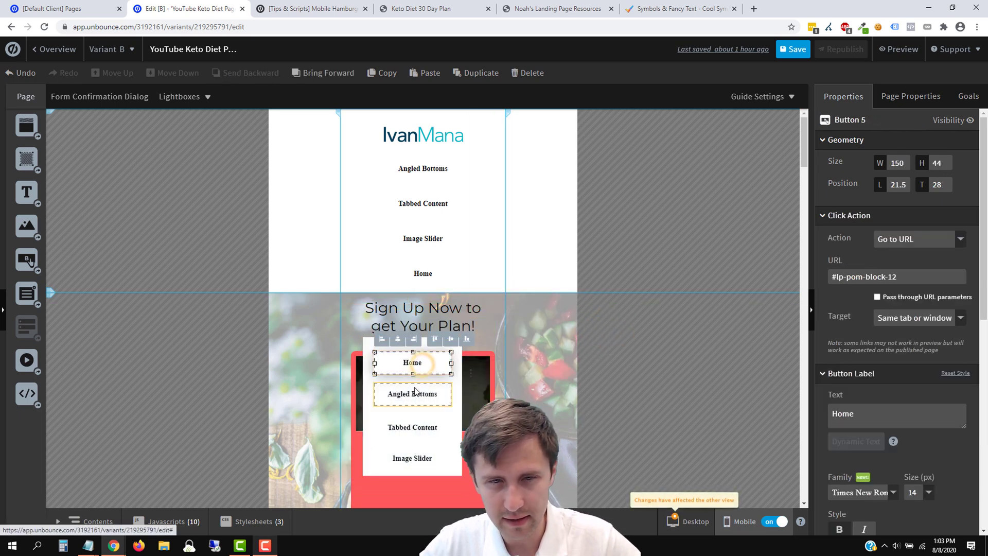
pyautogui.keyDown('shift'); pyautogui.click(416, 393); pyautogui.keyUp('shift')
pyautogui.keyDown('shift'); pyautogui.click(419, 425); pyautogui.keyUp('shift')
pyautogui.keyDown('shift'); pyautogui.click(420, 457); pyautogui.keyUp('shift')
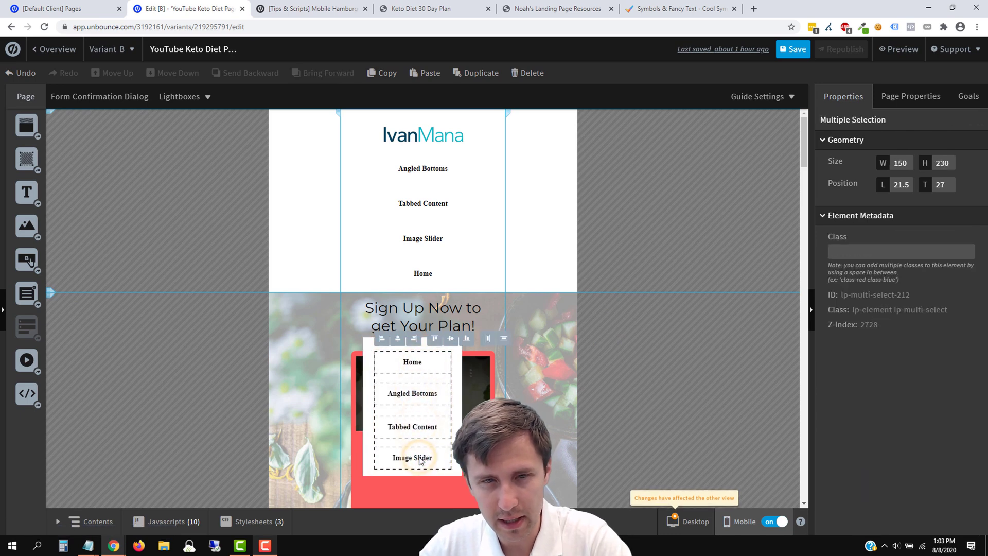
pyautogui.moveTo(419, 460); pyautogui.dragTo(420, 455)
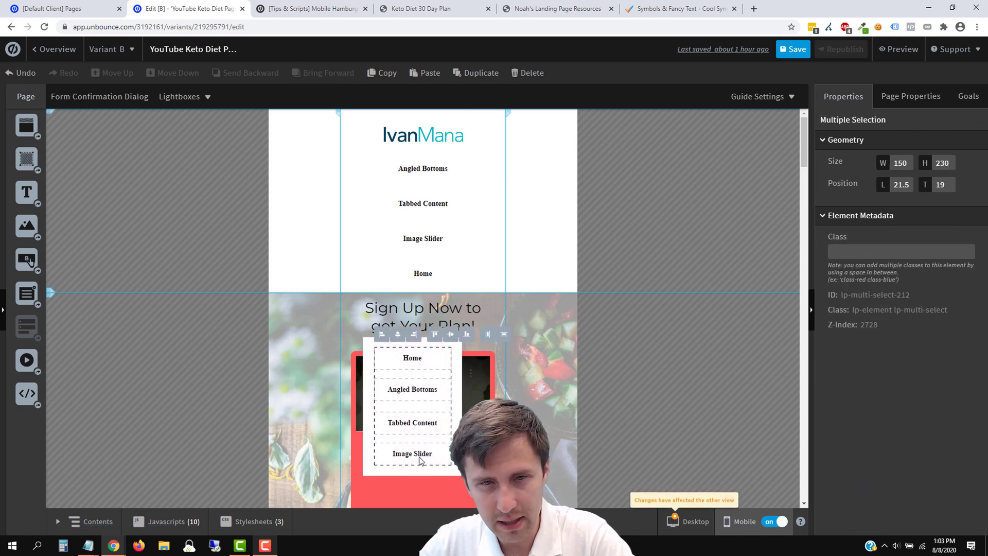
# Move the menu box up beside the video to position 317, −77
pyautogui.click(556, 378)
pyautogui.moveTo(461, 415); pyautogui.dragTo(612, 389)
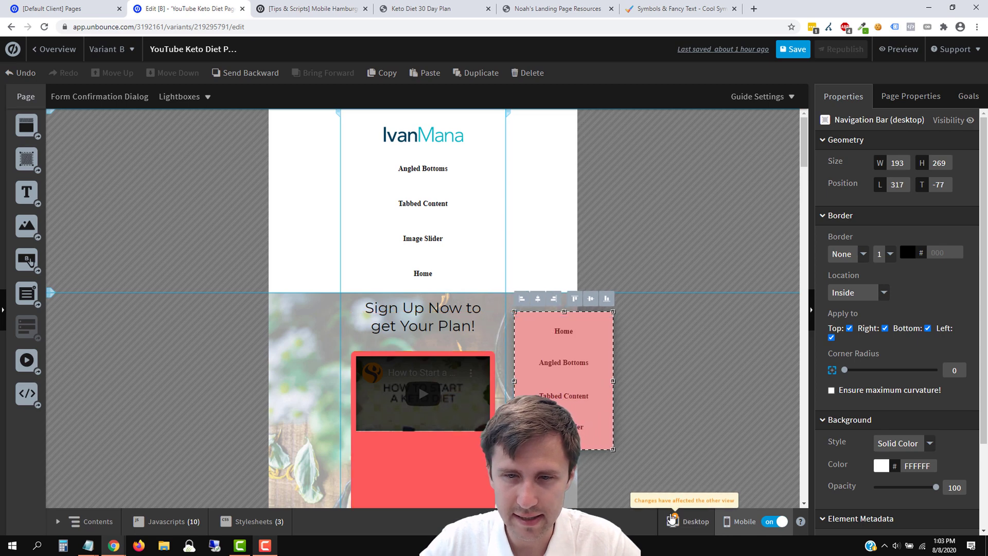
pyautogui.click(424, 172)
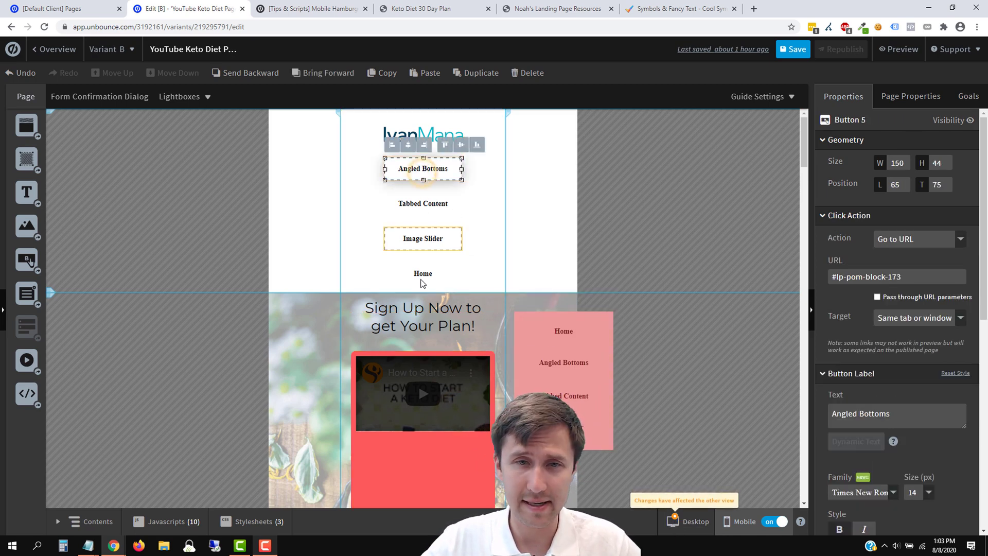
# Stretch the original navigation bar to 320×356 at position 0, 0
pyautogui.click(88, 521)
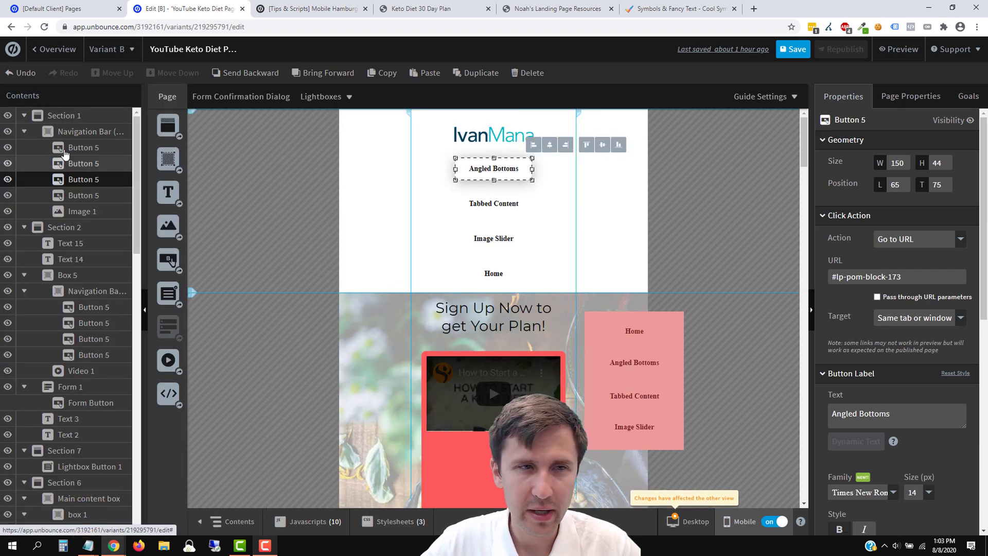
pyautogui.click(77, 211)
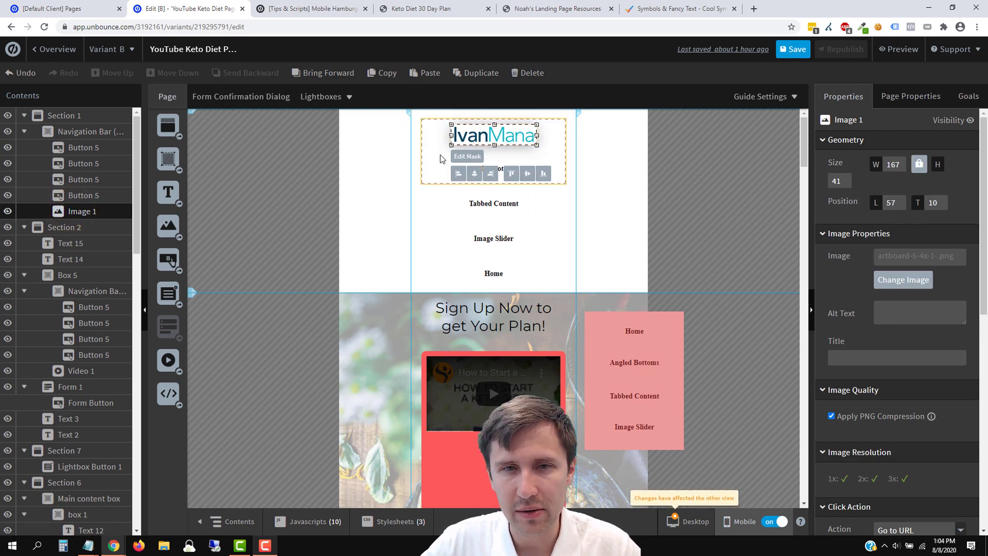
pyautogui.click(493, 154)
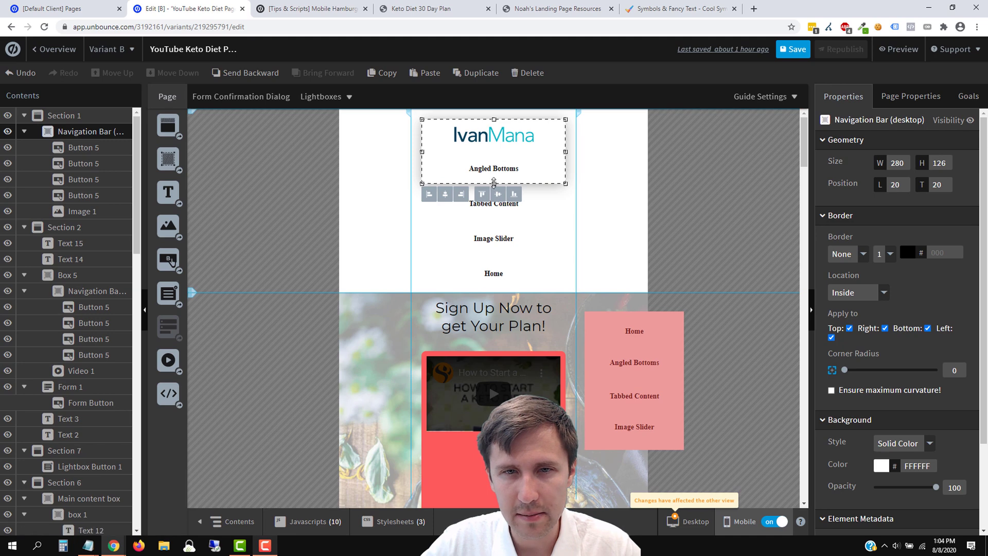
pyautogui.moveTo(490, 186); pyautogui.dragTo(498, 292)
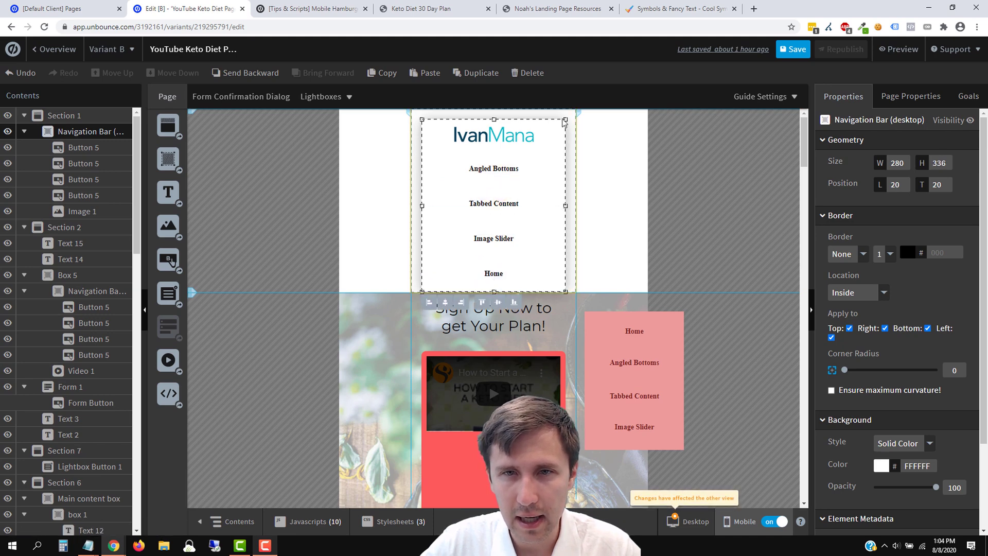
pyautogui.moveTo(566, 120); pyautogui.dragTo(576, 108)
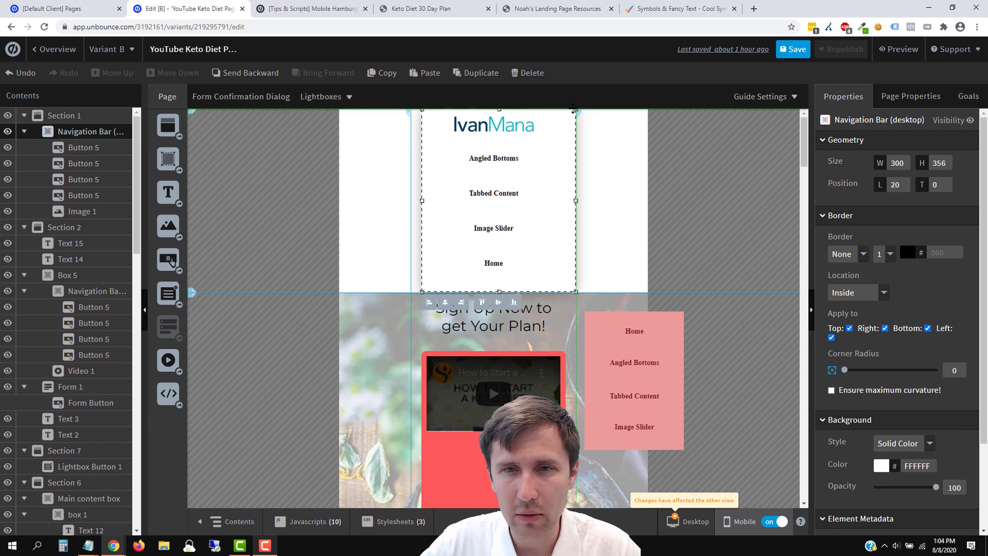
pyautogui.moveTo(422, 198); pyautogui.dragTo(410, 202)
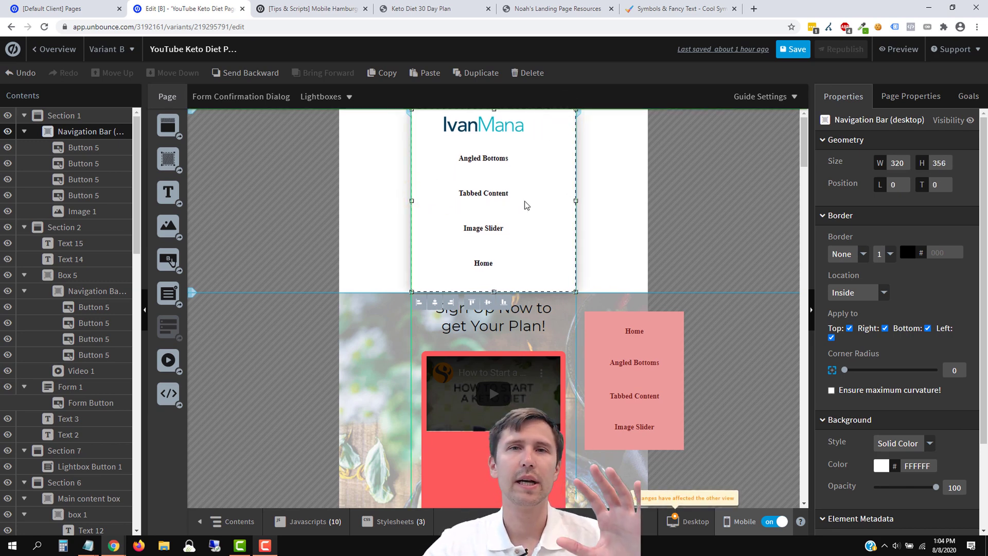
# Centre the IvanMana logo horizontally within the navigation box
pyautogui.click(492, 130)
pyautogui.click(460, 163)
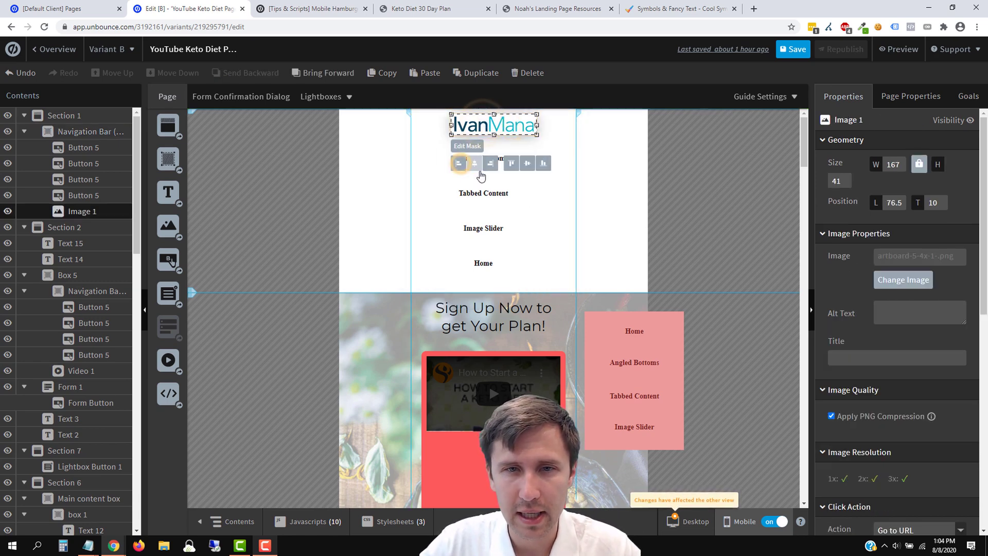
pyautogui.click(442, 205)
pyautogui.moveTo(476, 128); pyautogui.dragTo(476, 128)
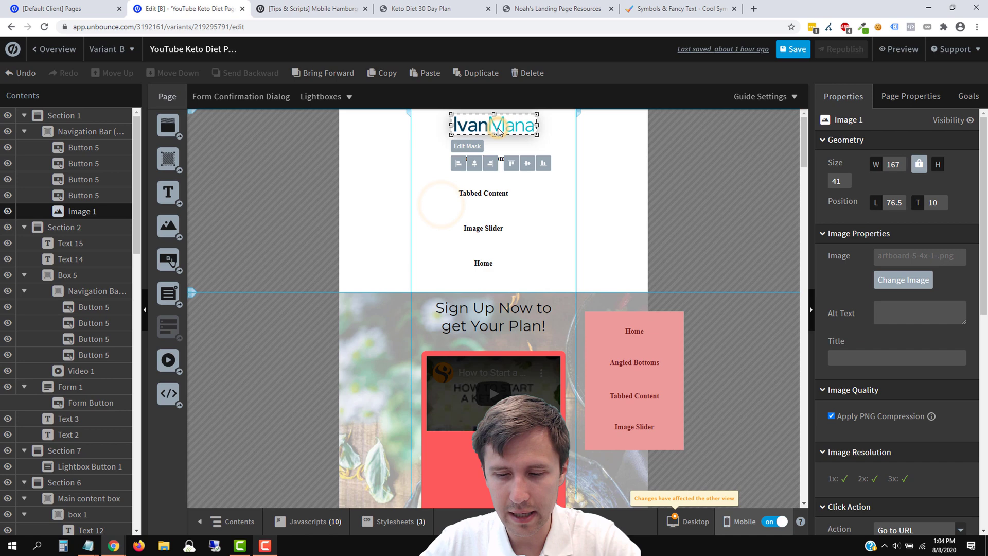
pyautogui.click(484, 160)
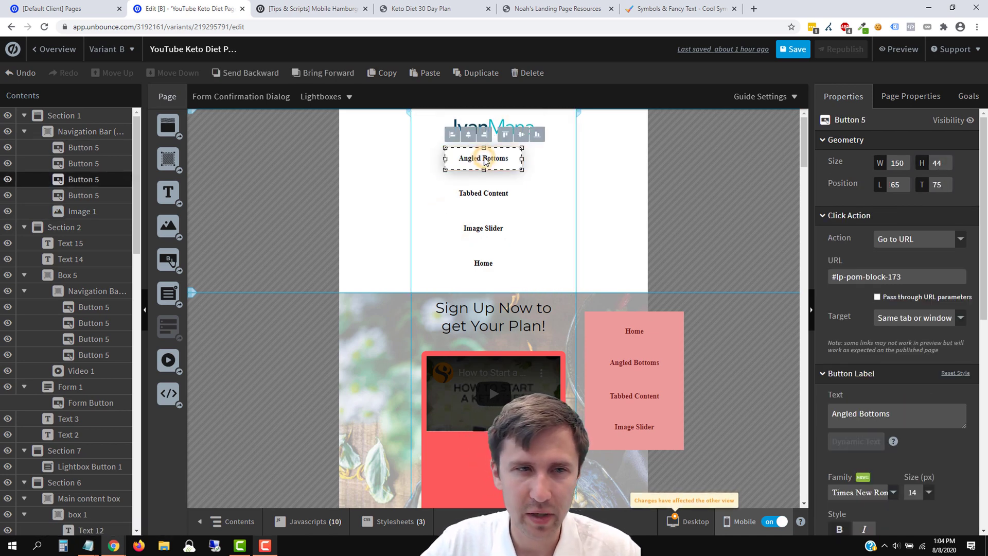
# Hide the Home, Angled Bottoms, Tabbed Content and Image Slider buttons, then view the desktop layout
pyautogui.click(7, 179)
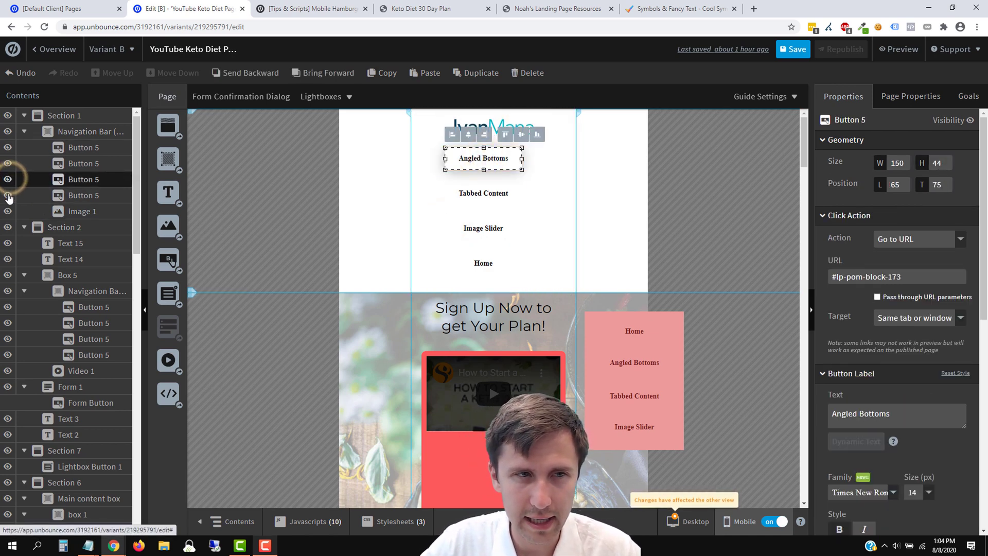
pyautogui.click(7, 195)
pyautogui.click(8, 152)
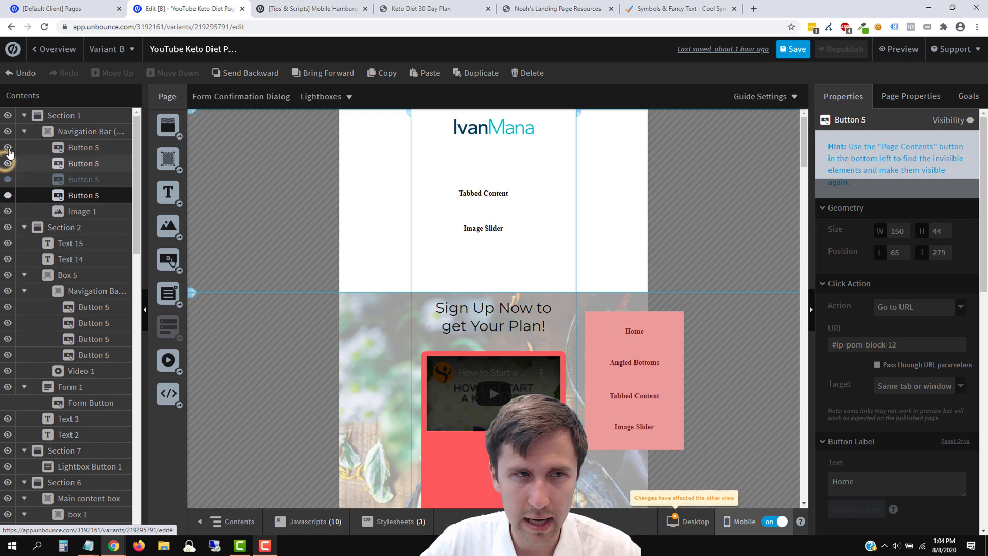
pyautogui.click(8, 163)
pyautogui.click(7, 147)
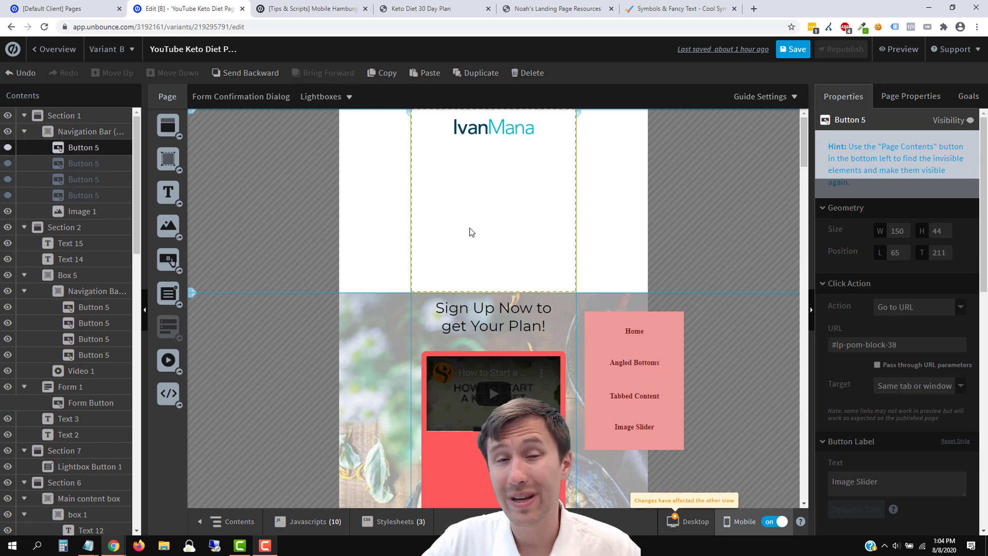
pyautogui.click(527, 193)
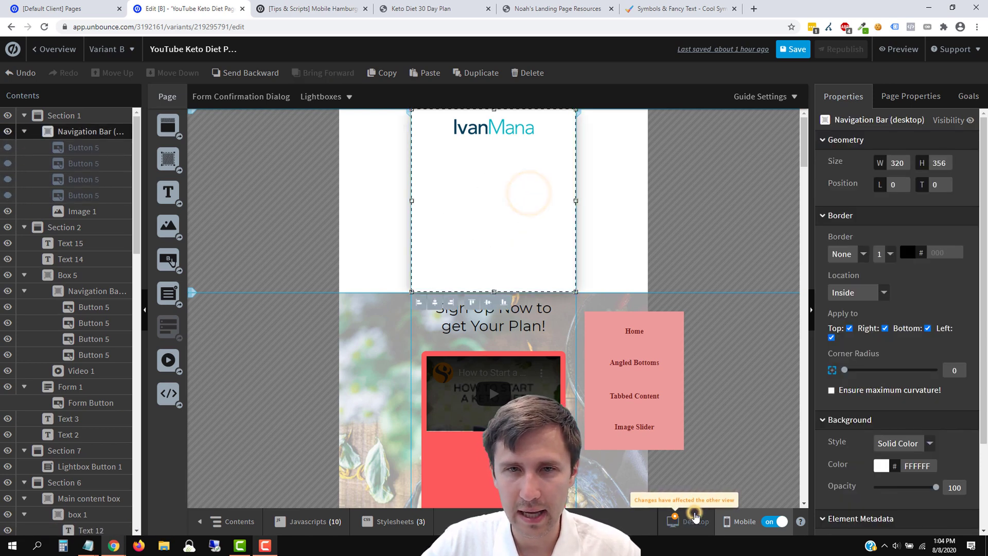
pyautogui.click(694, 515)
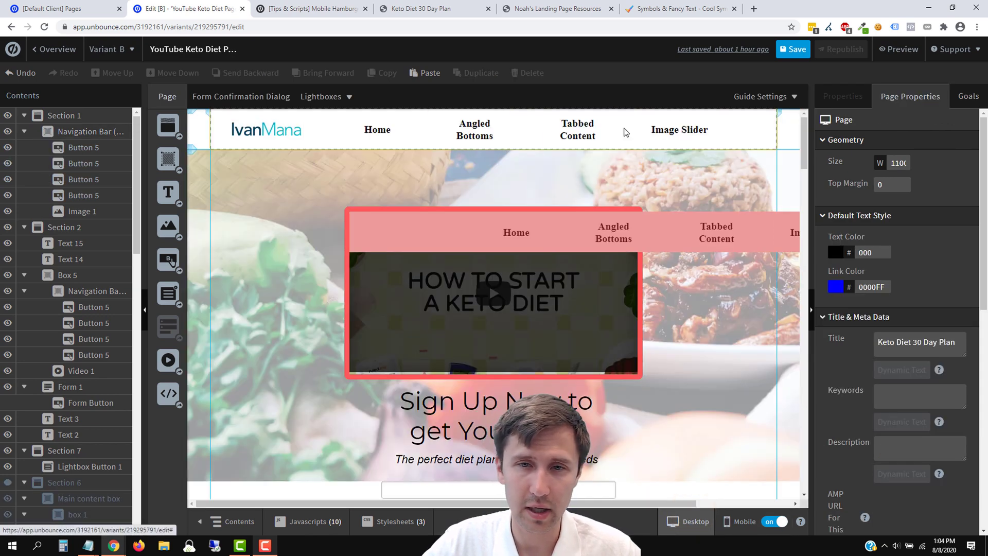
# Rename the pink copied navigation bar layer to 'Navigation Bar (mobile)'
pyautogui.click(740, 522)
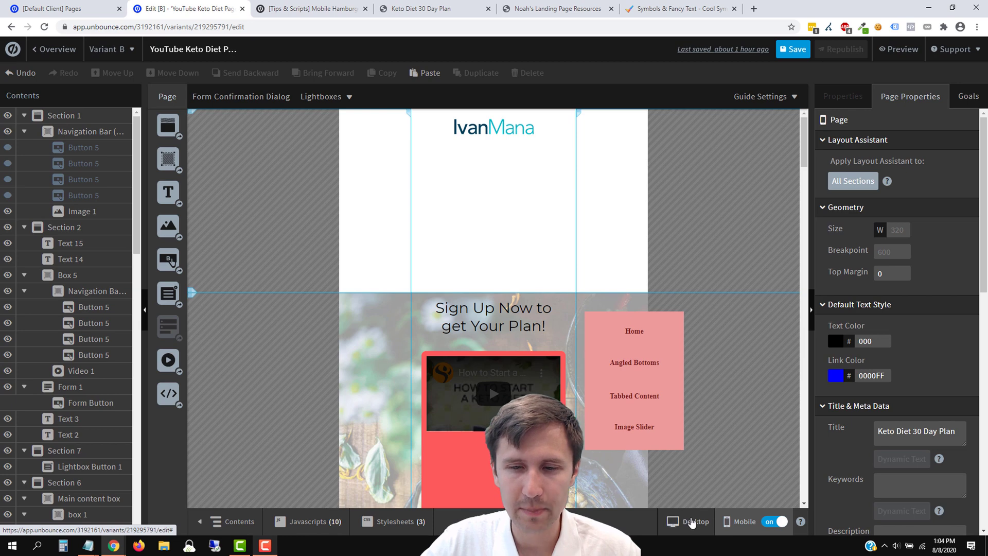
pyautogui.click(692, 521)
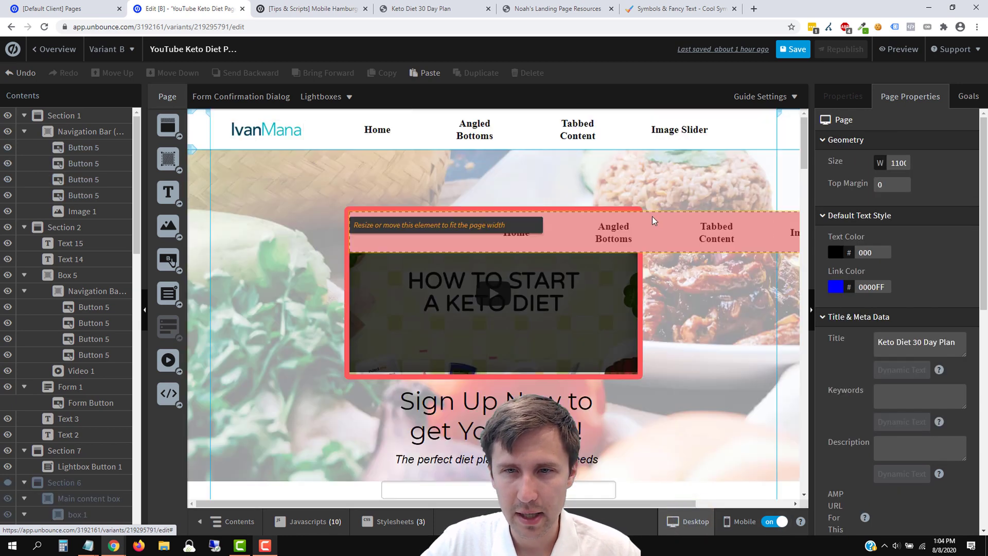
pyautogui.click(660, 224)
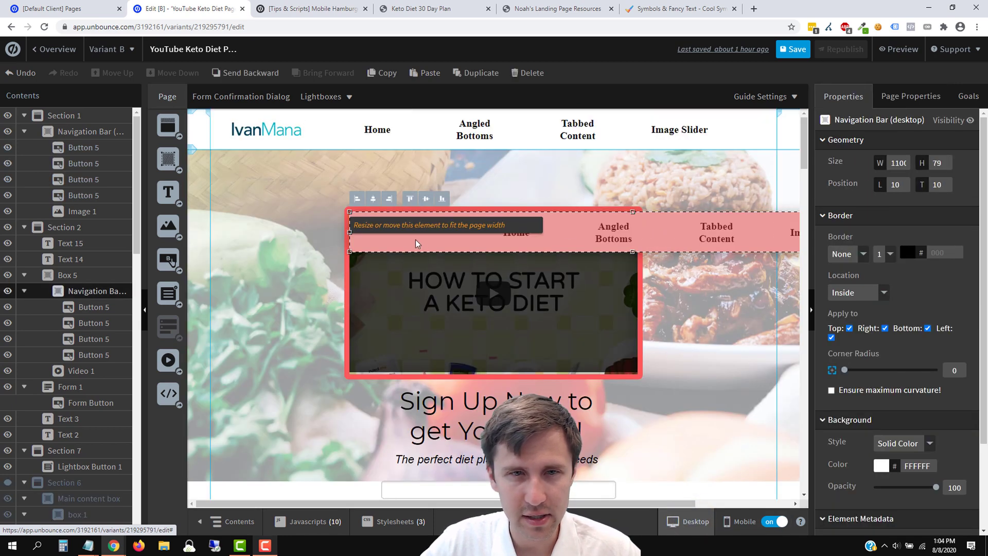
pyautogui.doubleClick(119, 293)
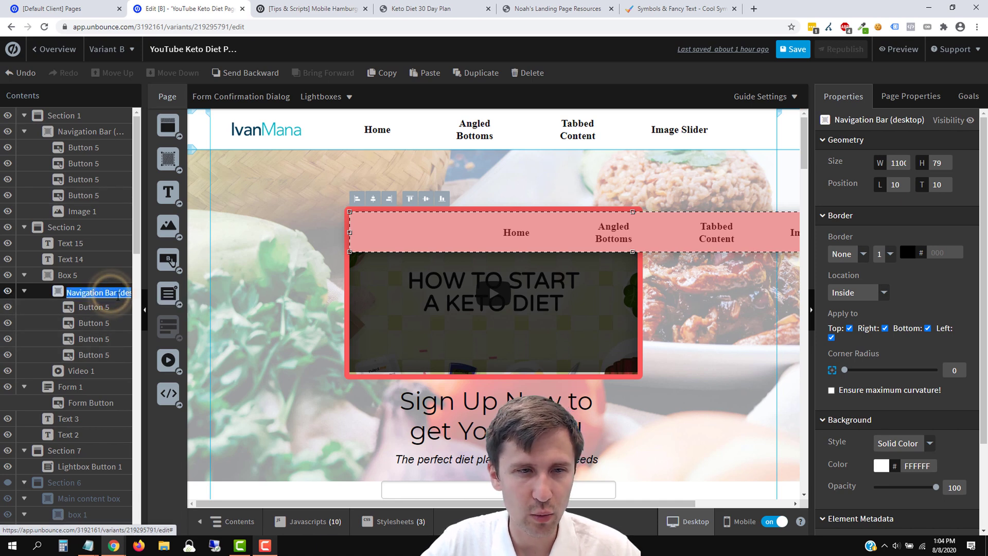
pyautogui.press('End')
pyautogui.press('BackSpace')
pyautogui.press('BackSpace')
pyautogui.press('BackSpace')
pyautogui.press('BackSpace')
pyautogui.press('BackSpace')
pyautogui.press('BackSpace')
pyautogui.press('BackSpace')
pyautogui.press('BackSpace')
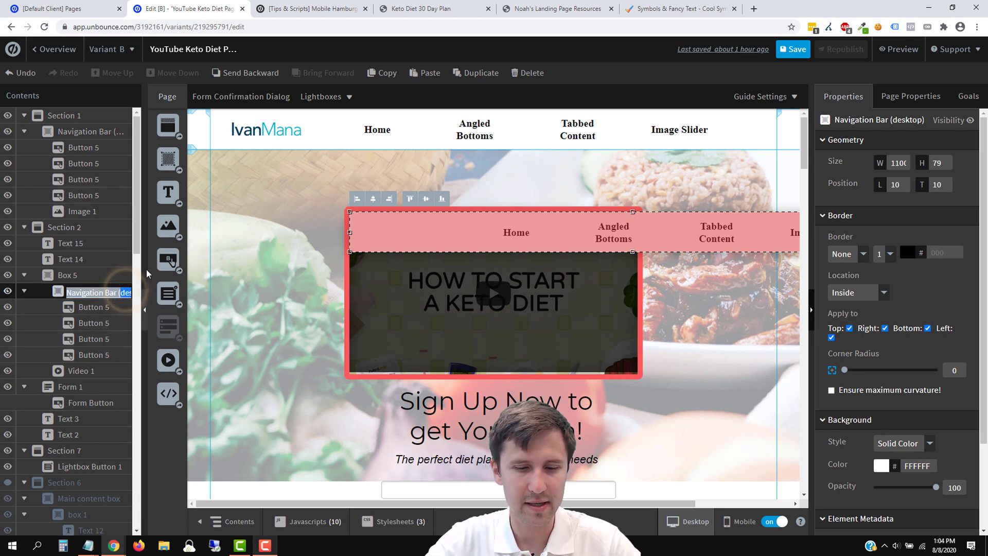
pyautogui.write('mobile')
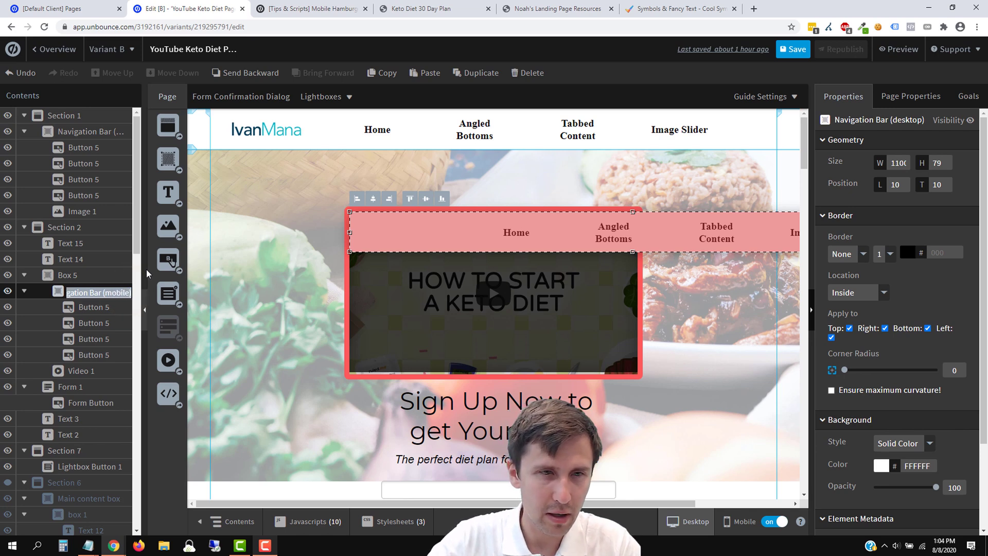
pyautogui.press('Return')
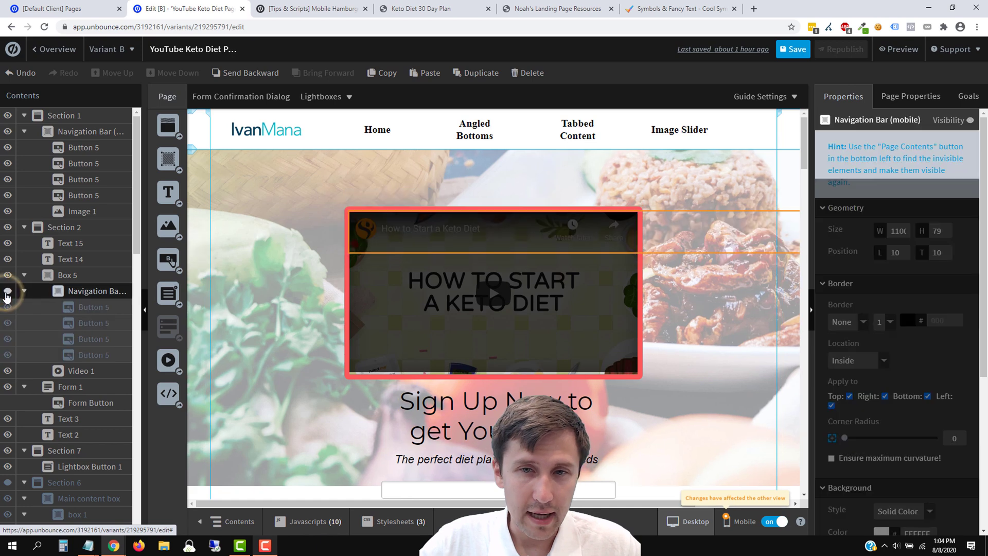
# Hide the mobile navigation bar on desktop and return to the hamburger tips article
pyautogui.click(7, 292)
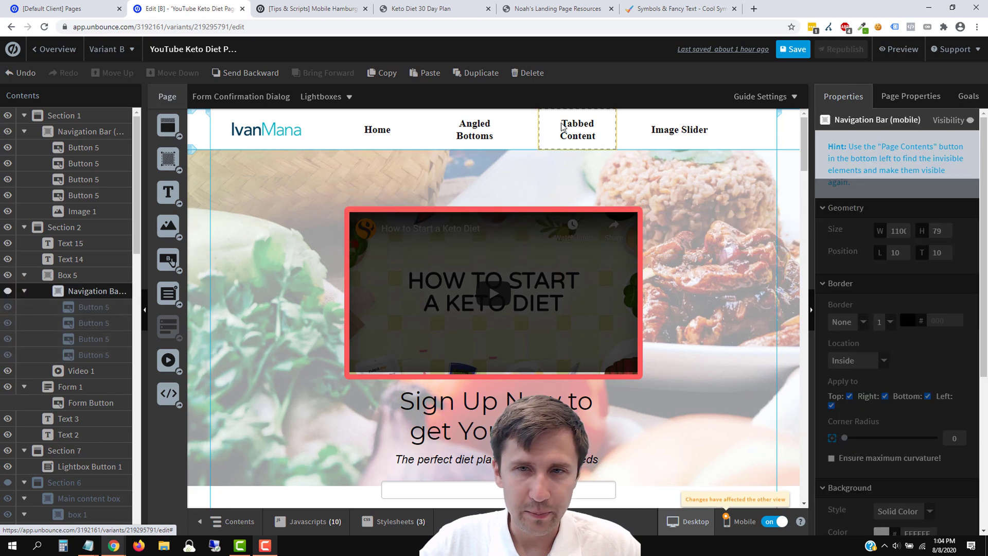
pyautogui.click(739, 523)
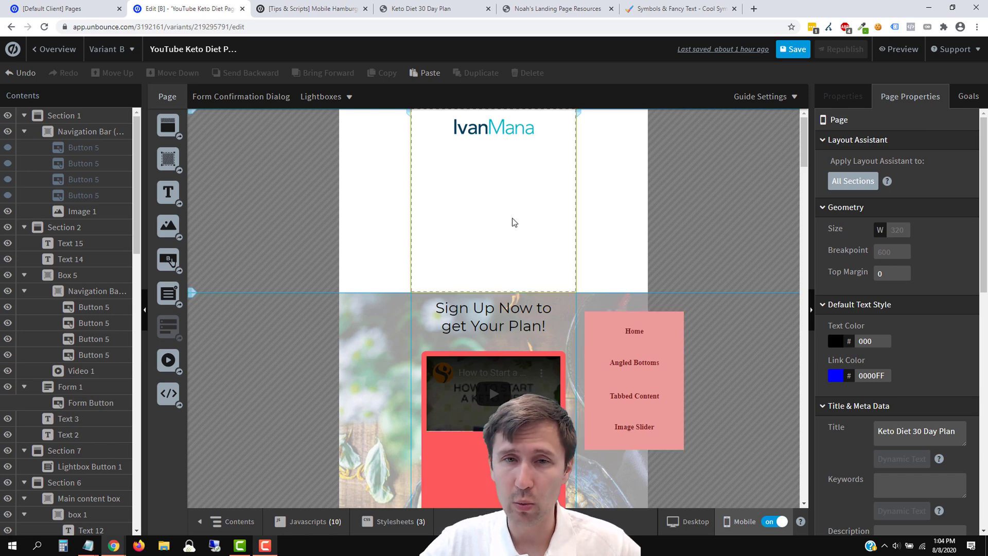
pyautogui.click(320, 4)
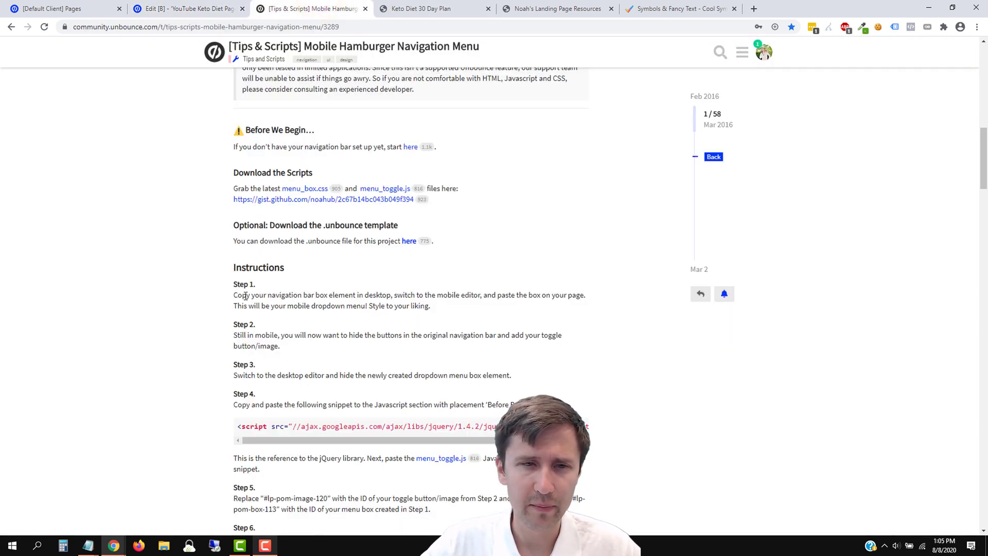
pyautogui.moveTo(308, 298); pyautogui.dragTo(411, 306)
pyautogui.click(349, 292)
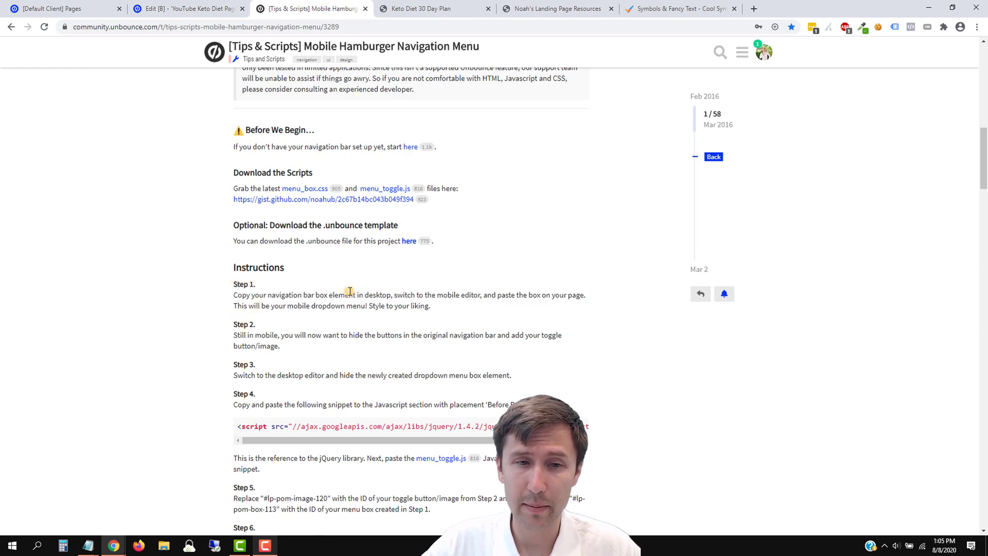
pyautogui.click(186, 9)
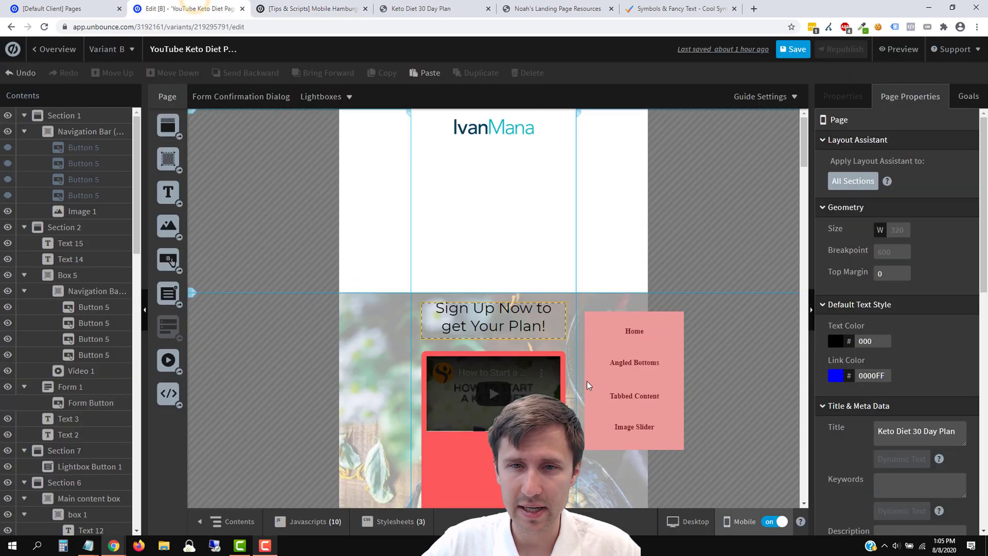
pyautogui.click(326, 10)
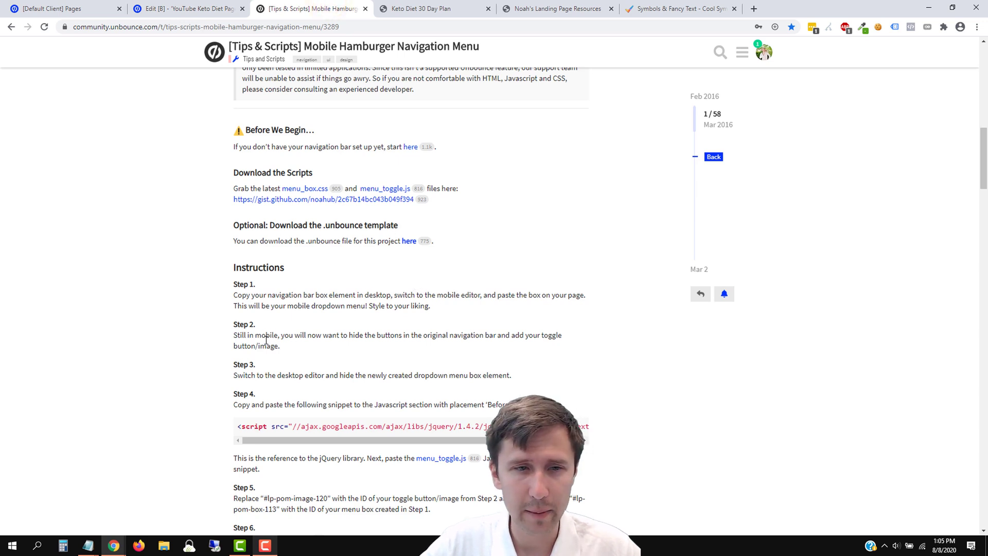
pyautogui.moveTo(250, 337); pyautogui.dragTo(389, 336)
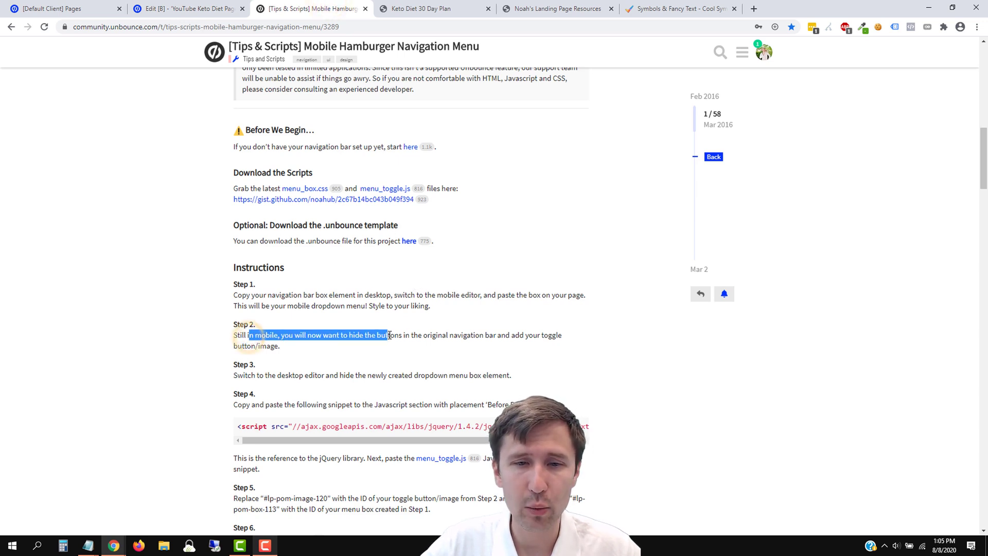
pyautogui.click(490, 333)
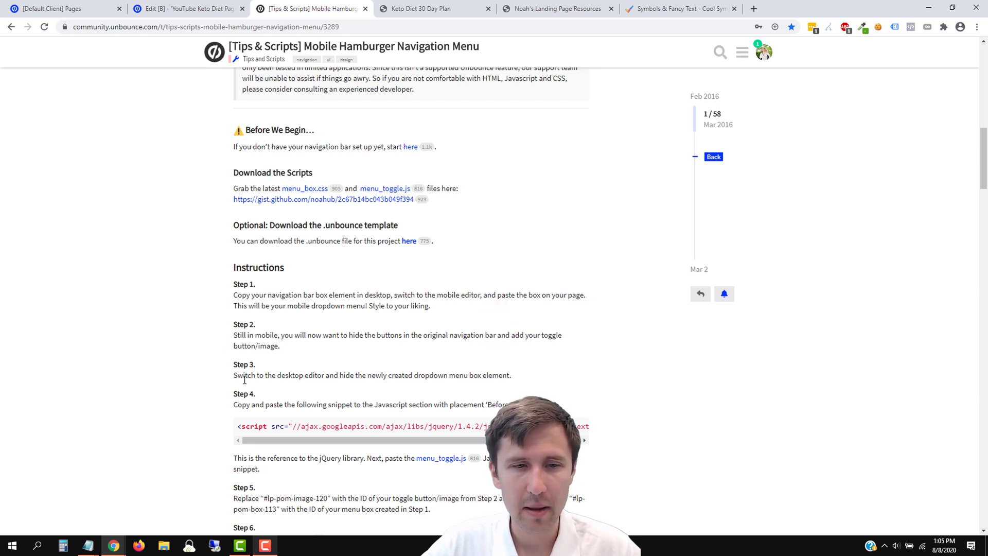
pyautogui.moveTo(242, 375); pyautogui.dragTo(476, 375)
# Return to the editor, check the mobile layout, then bring up the hamburger menu demo page
pyautogui.click(185, 8)
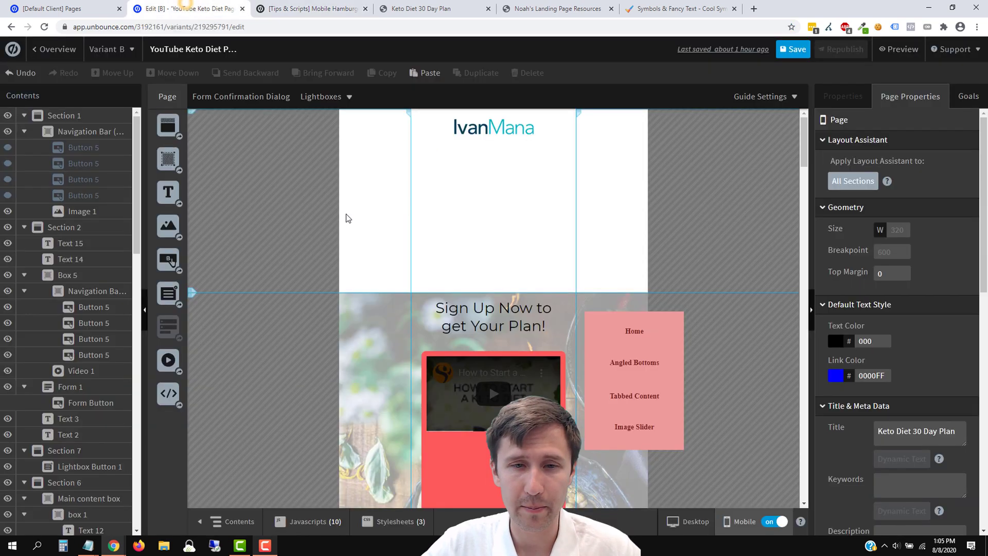
pyautogui.click(687, 519)
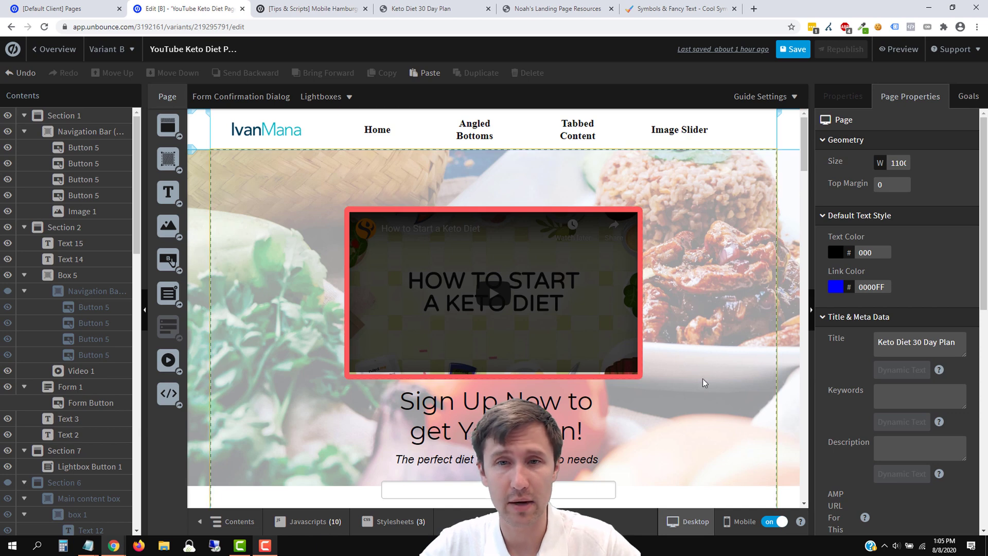
pyautogui.click(745, 522)
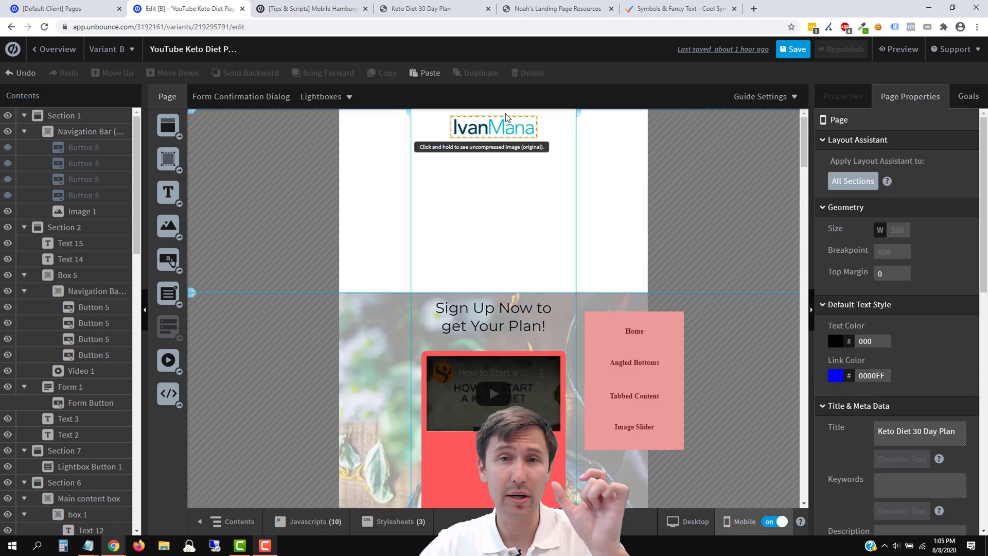
pyautogui.click(555, 8)
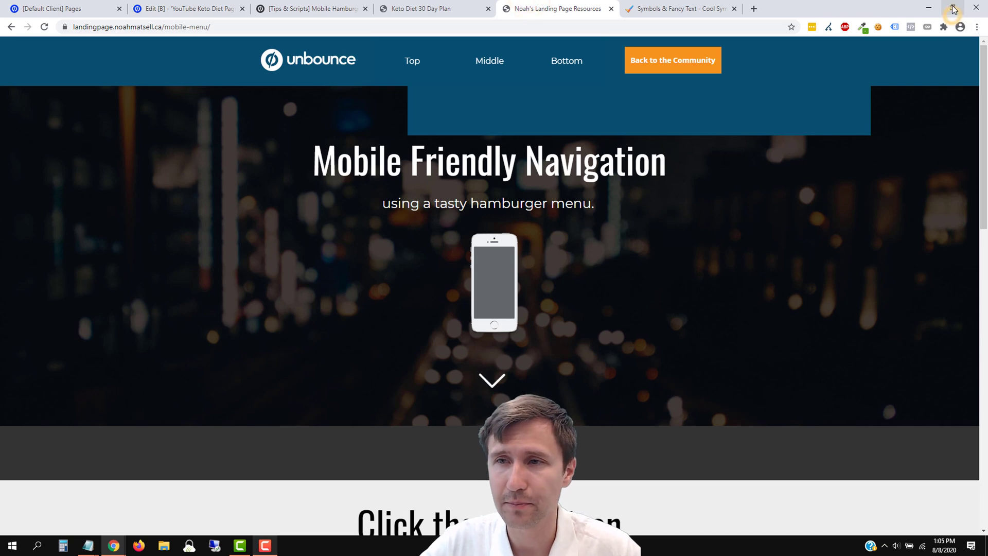
# Preview the demo's dropdown menu at a narrow window width, then go back to the keto page editor
pyautogui.click(954, 9)
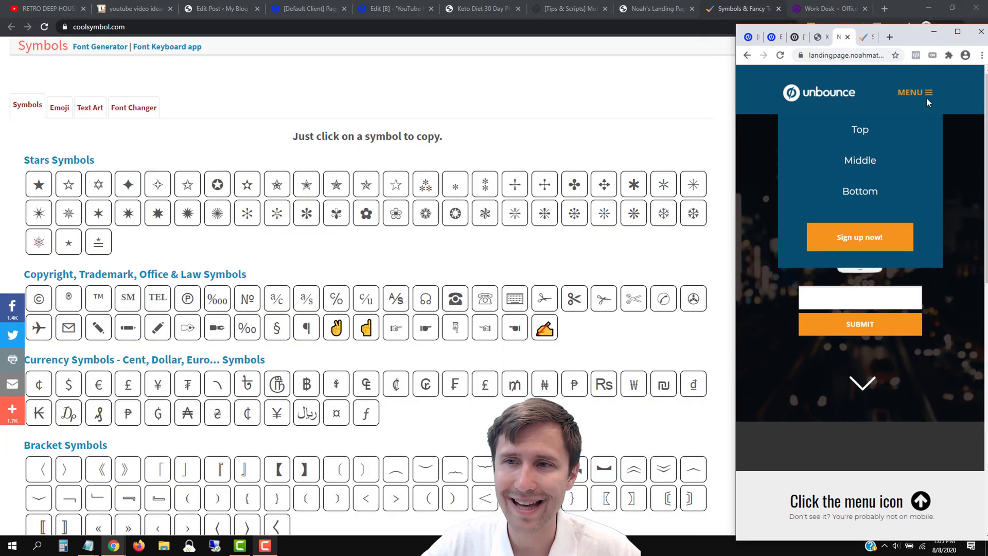
pyautogui.click(958, 32)
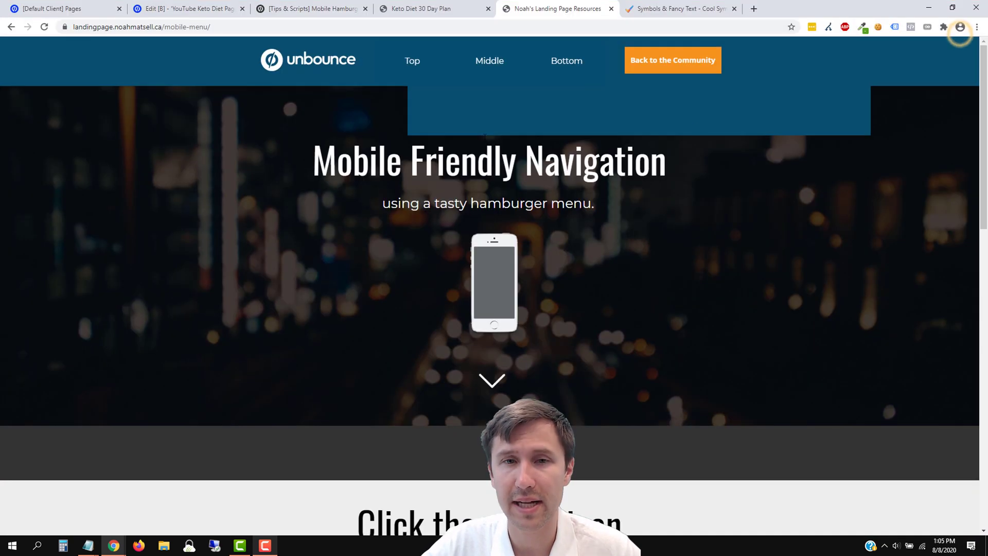
pyautogui.click(212, 4)
pyautogui.click(483, 222)
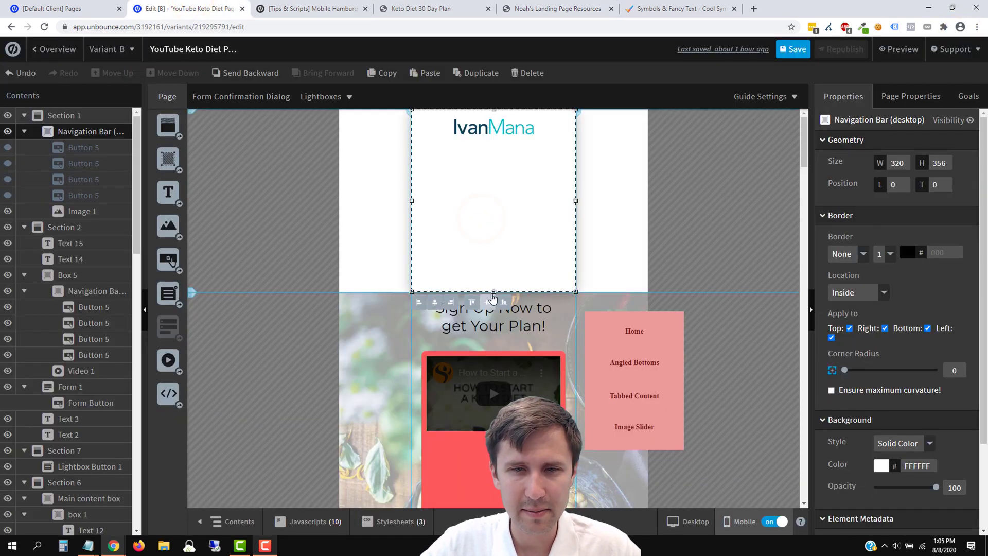
# Pull the navigation bar's and top section's bottom edges up to just below the logo
pyautogui.moveTo(491, 291); pyautogui.dragTo(509, 172)
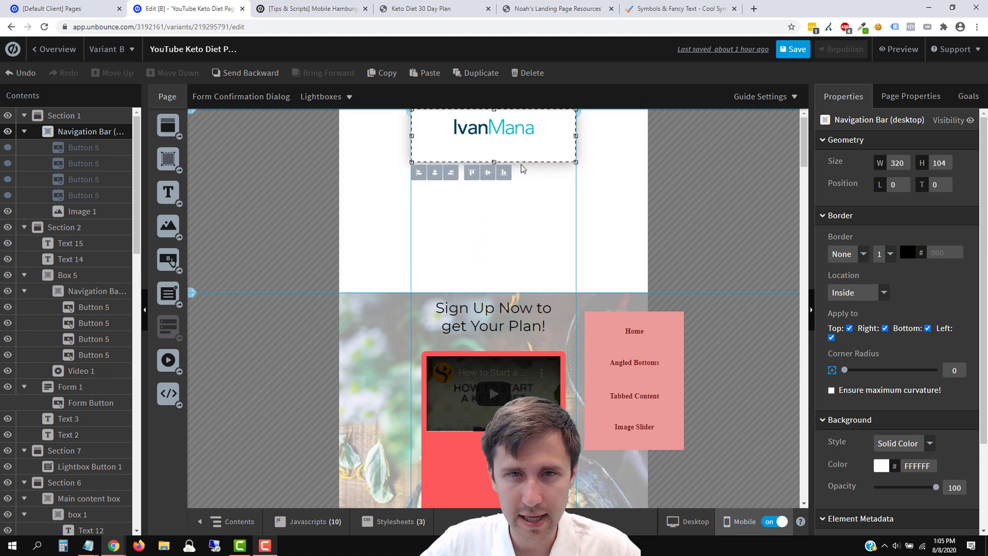
pyautogui.click(505, 260)
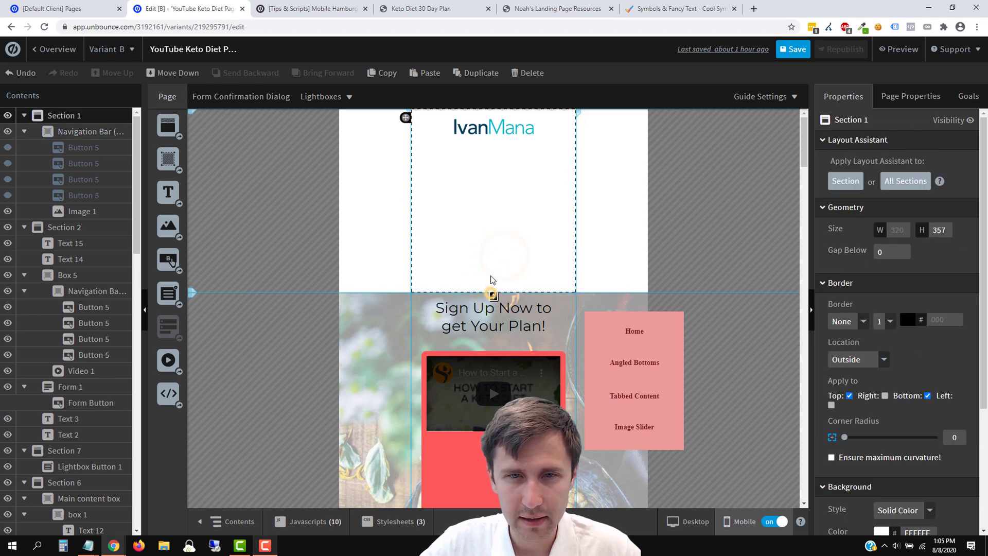
pyautogui.moveTo(492, 288); pyautogui.dragTo(510, 175)
pyautogui.click(518, 162)
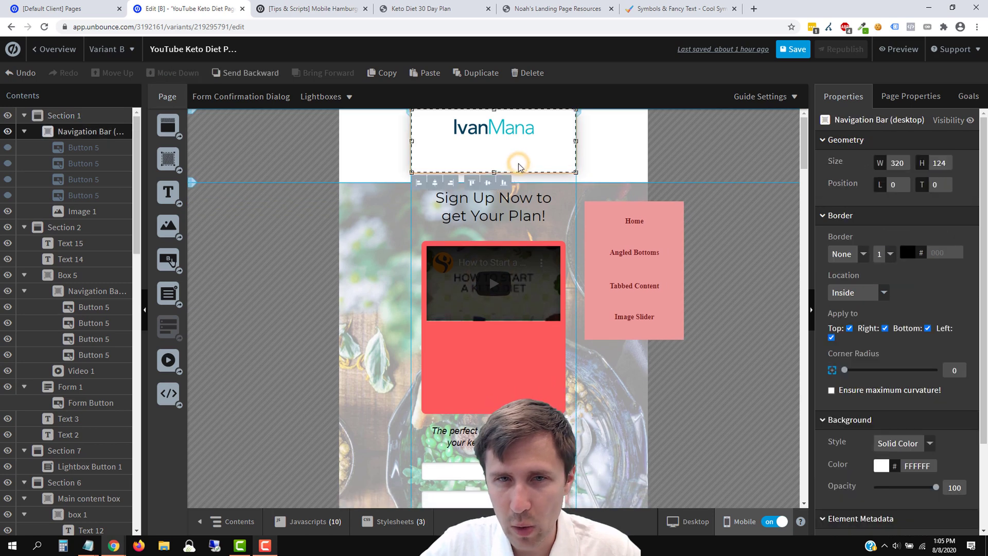
# Set Section 1's height to 124 px and add a new button to the header
pyautogui.click(541, 178)
pyautogui.doubleClick(940, 230)
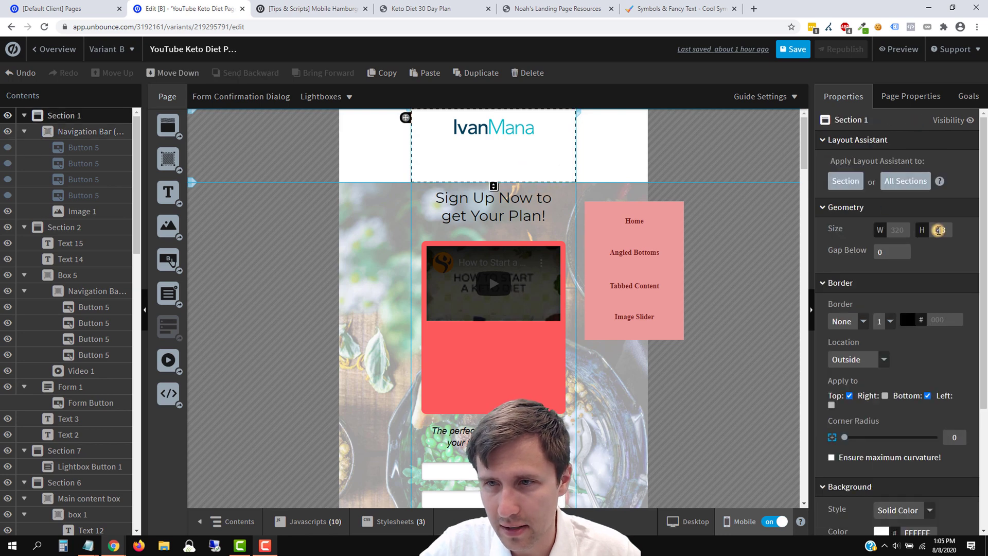
pyautogui.write('124')
pyautogui.press('Return')
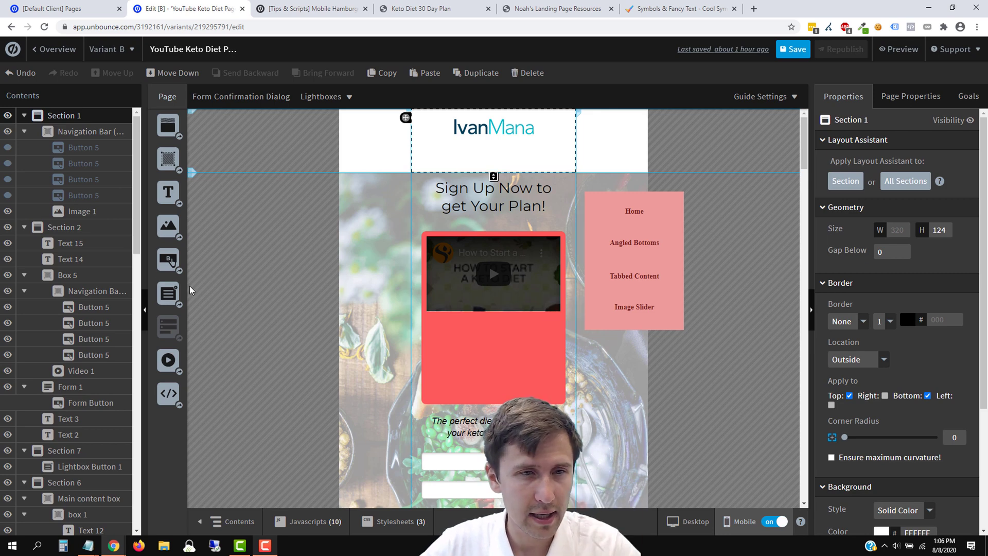
pyautogui.moveTo(163, 252); pyautogui.dragTo(517, 158)
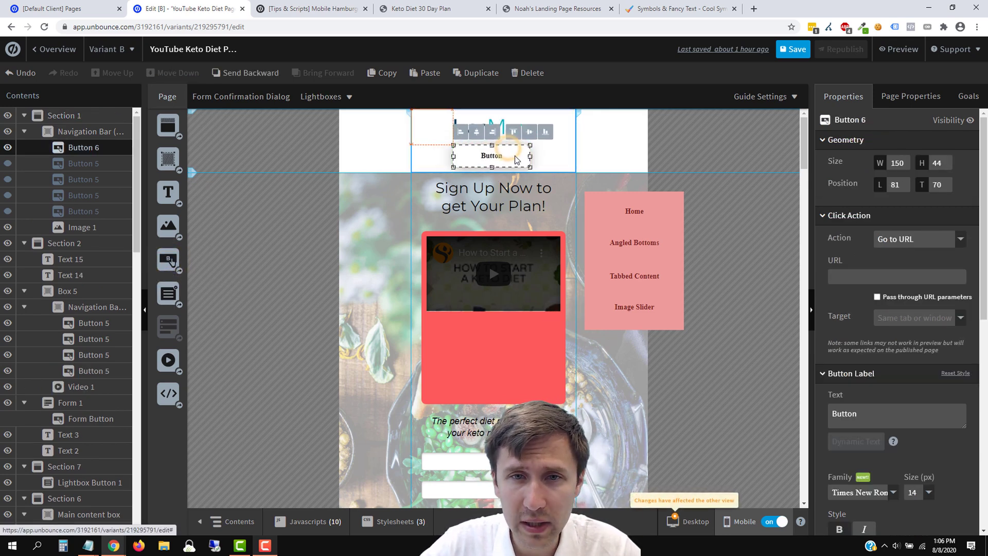
# Hide the new Button 6 in the desktop layout
pyautogui.click(687, 526)
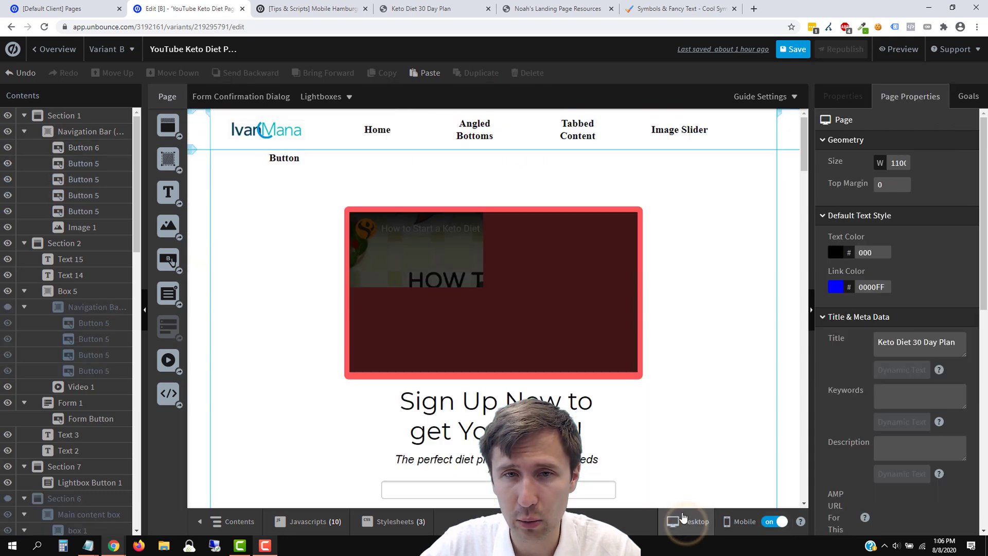
pyautogui.click(304, 161)
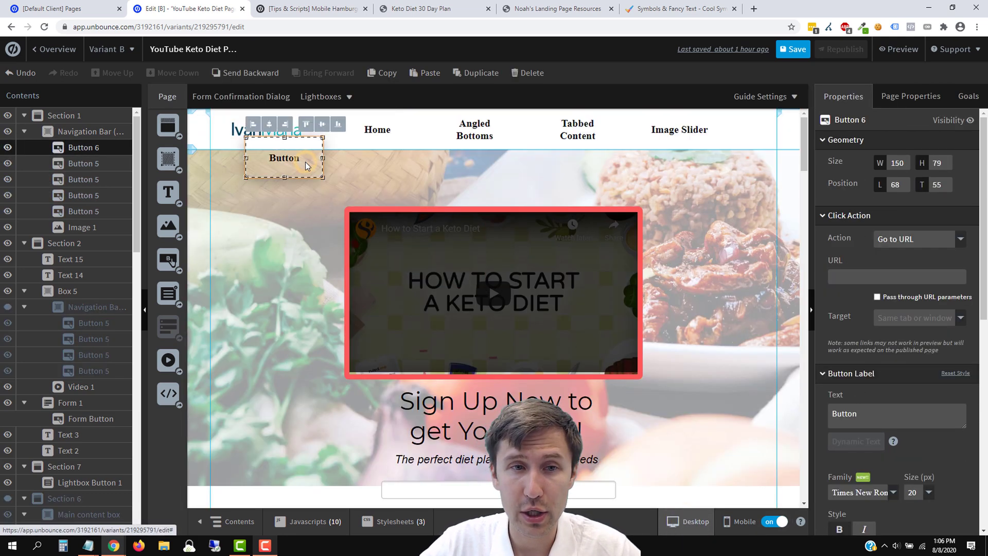
pyautogui.click(8, 148)
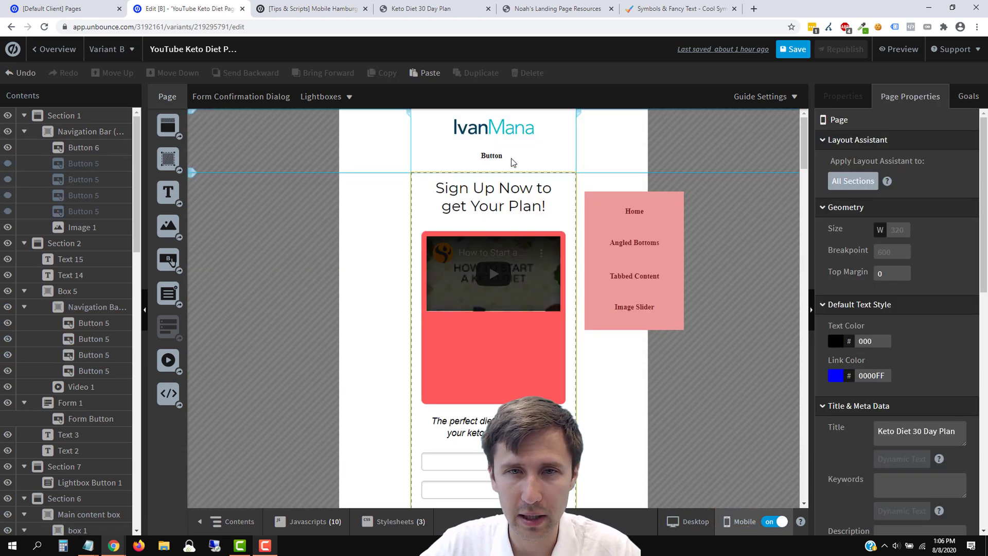
# Center the button in the mobile header and change its label to Menu
pyautogui.click(514, 161)
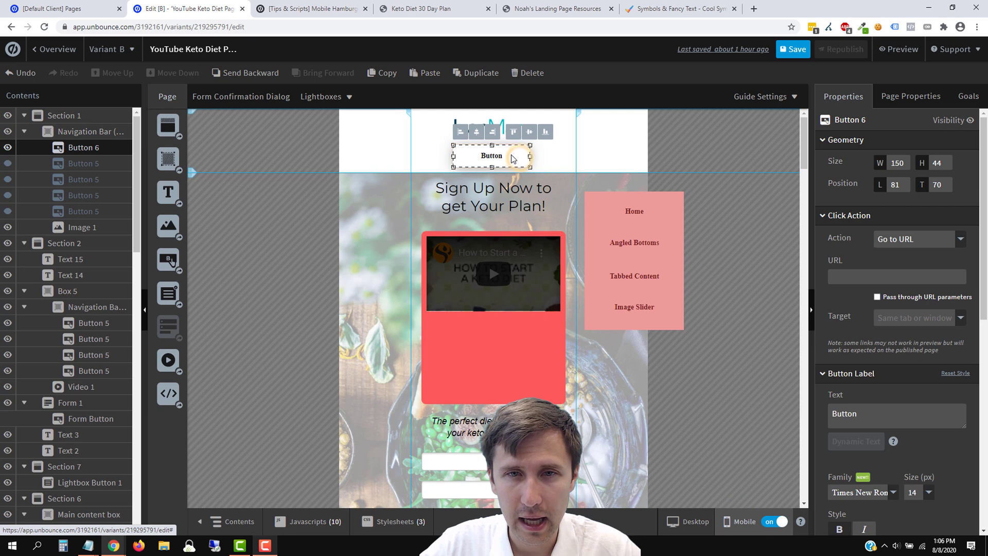
pyautogui.click(477, 133)
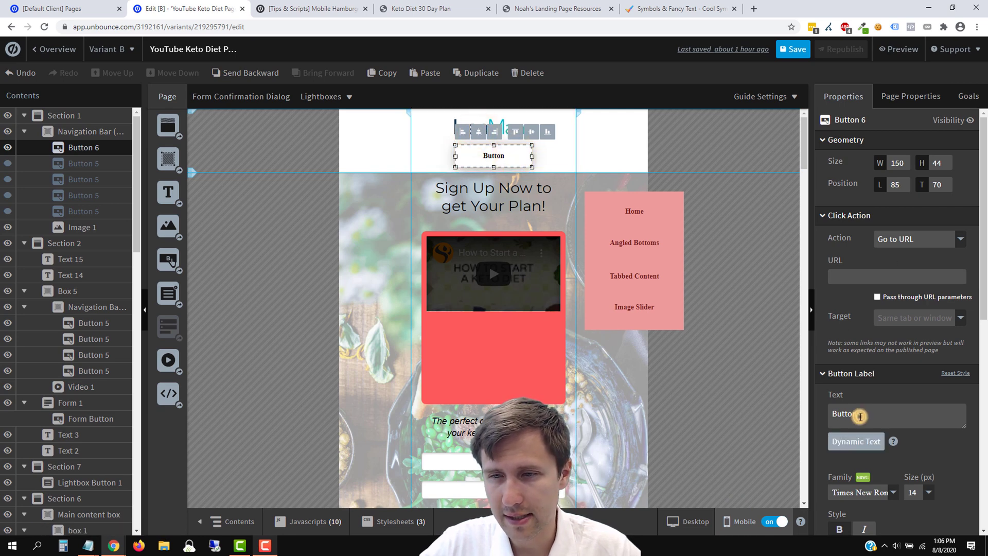
pyautogui.doubleClick(838, 415)
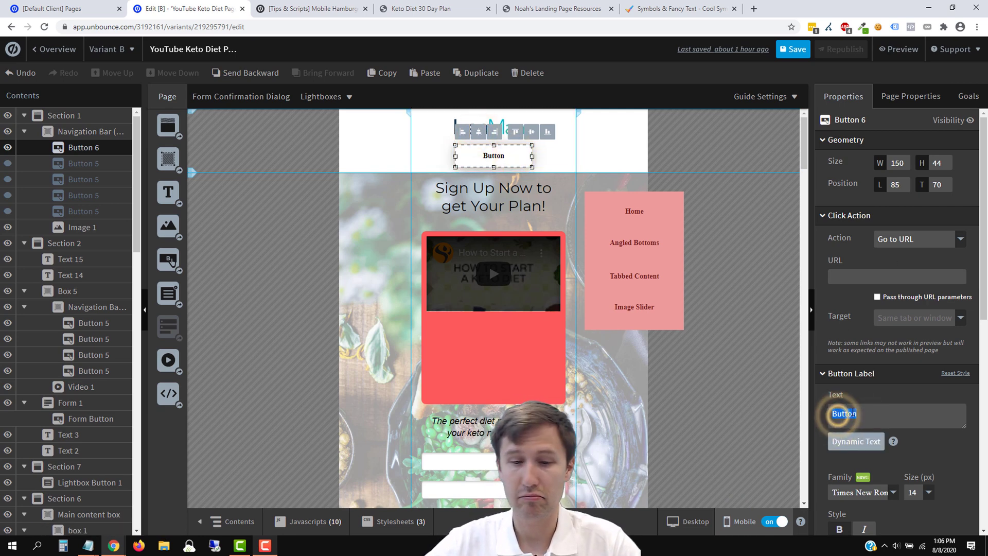
pyautogui.write('Menu')
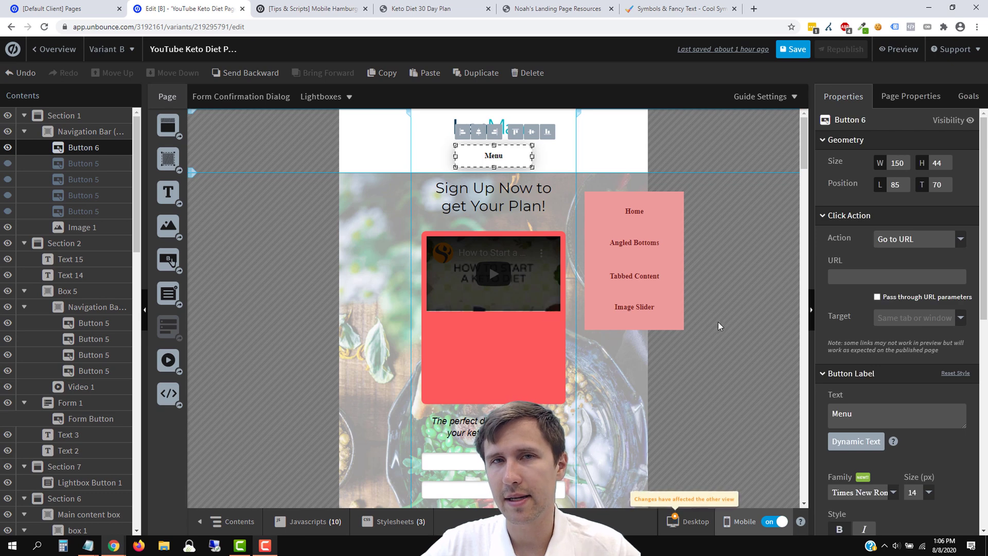
pyautogui.click(679, 9)
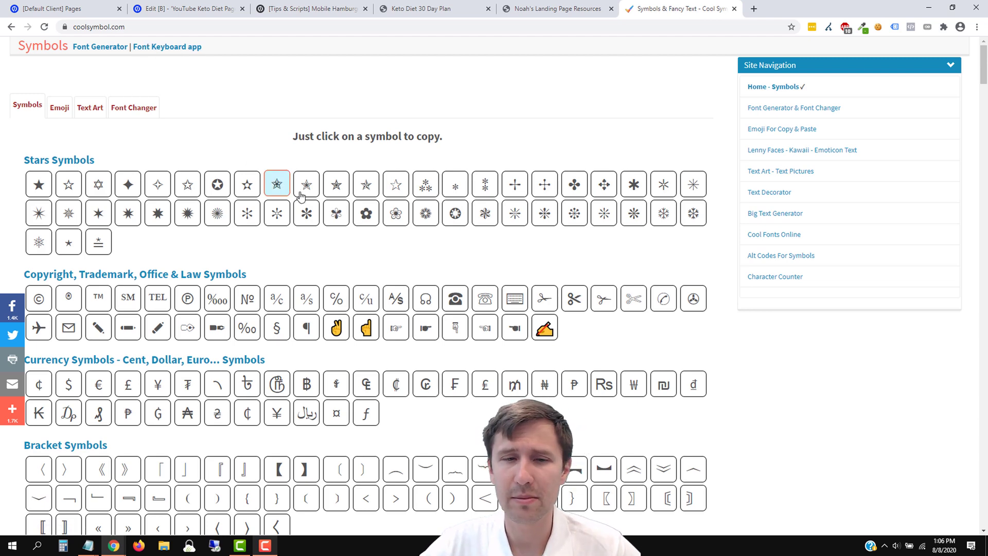
# Copy the ☰ hamburger symbol from CoolSymbol's Line Symbols and return to the editor
pyautogui.scroll(-10, 301, 196)
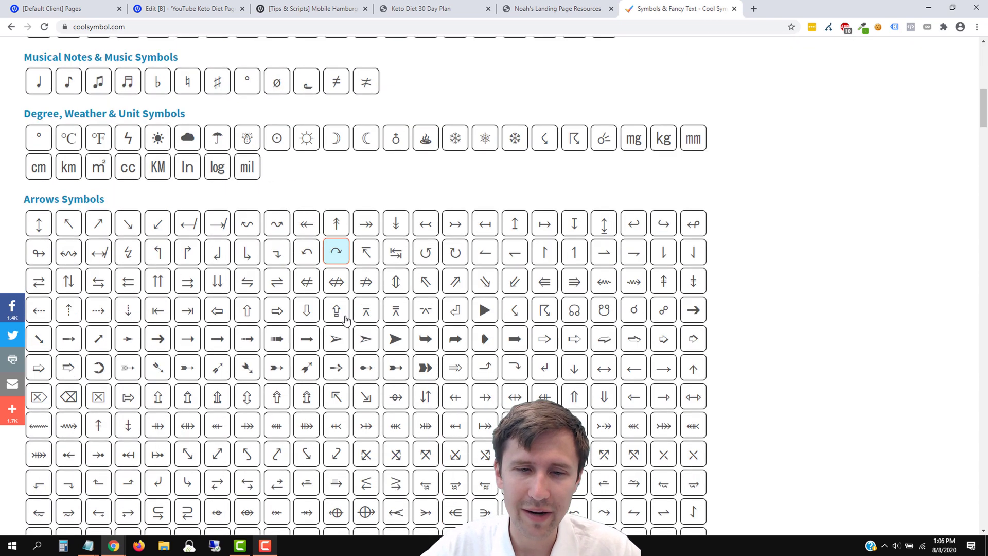
pyautogui.scroll(-10, 346, 320)
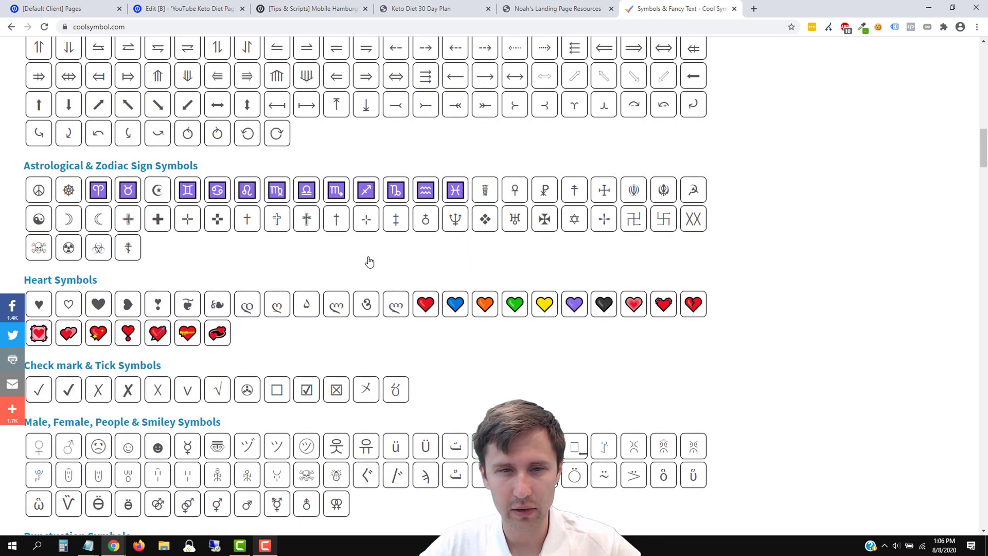
pyautogui.scroll(-15, 370, 261)
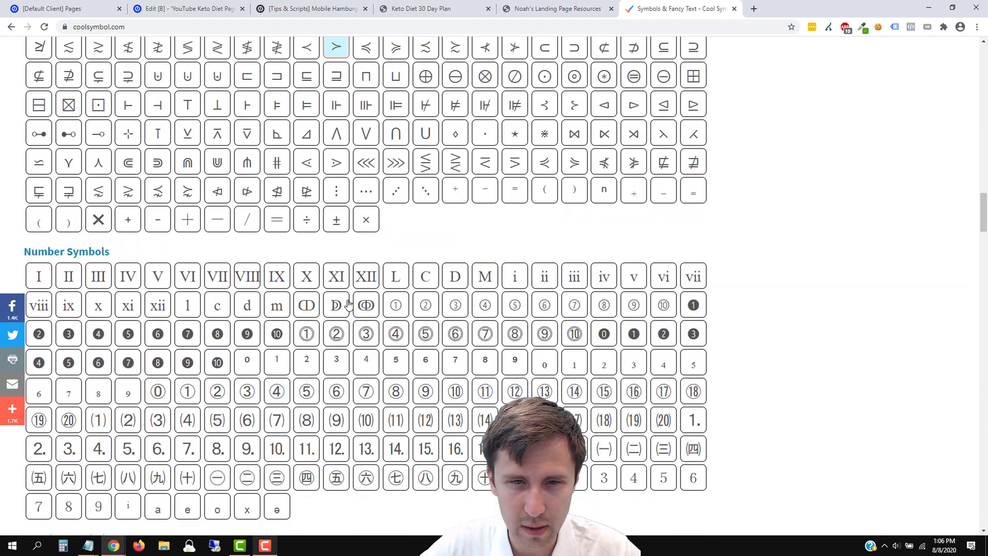
pyautogui.scroll(-10, 349, 304)
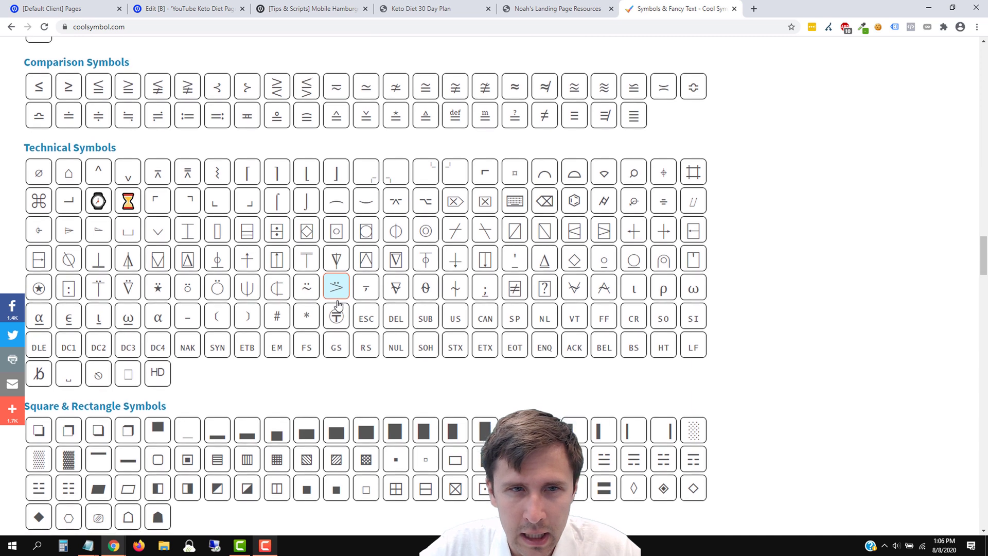
pyautogui.scroll(-9, 338, 304)
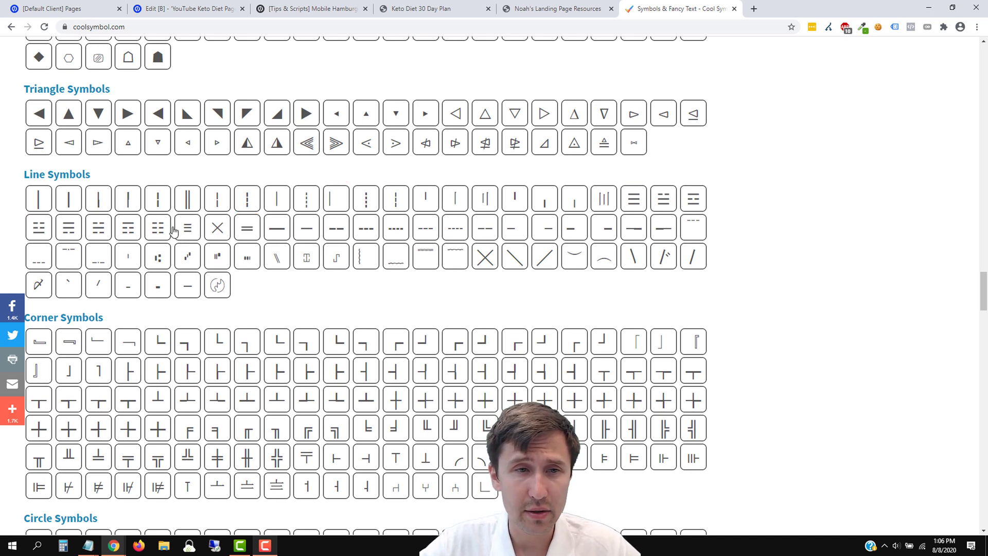
pyautogui.click(639, 202)
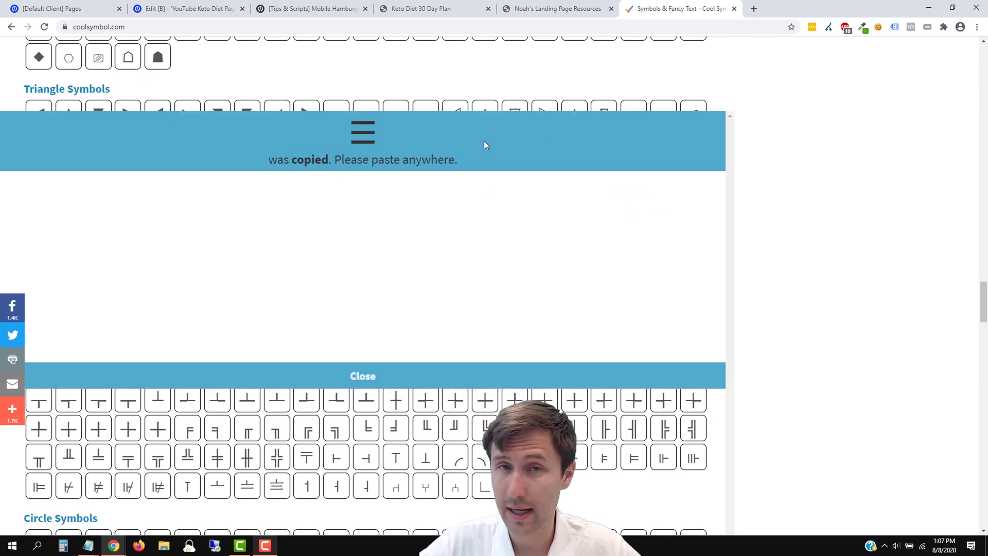
pyautogui.click(369, 377)
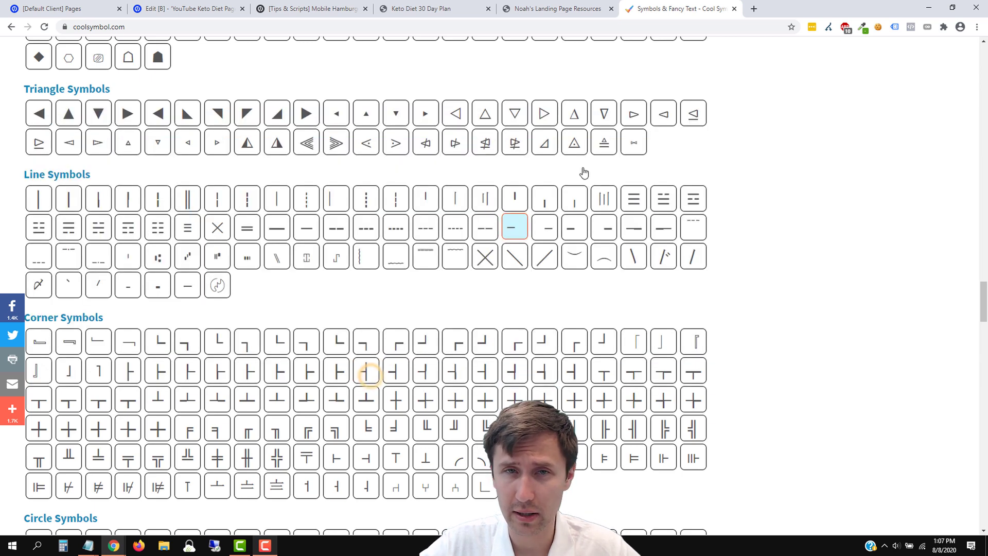
pyautogui.click(191, 8)
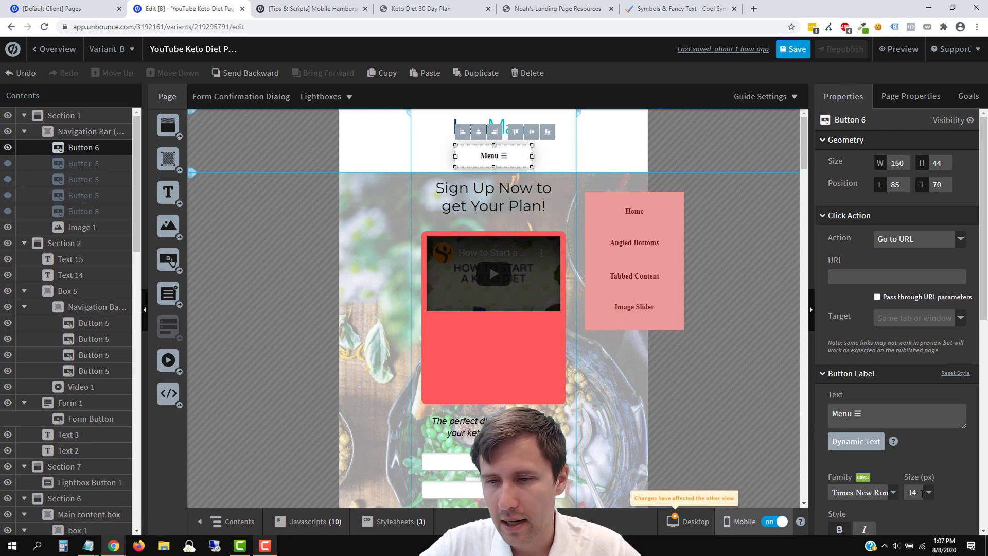
# Set the Menu button's label size to 18
pyautogui.scroll(-1, 917, 464)
pyautogui.click(921, 441)
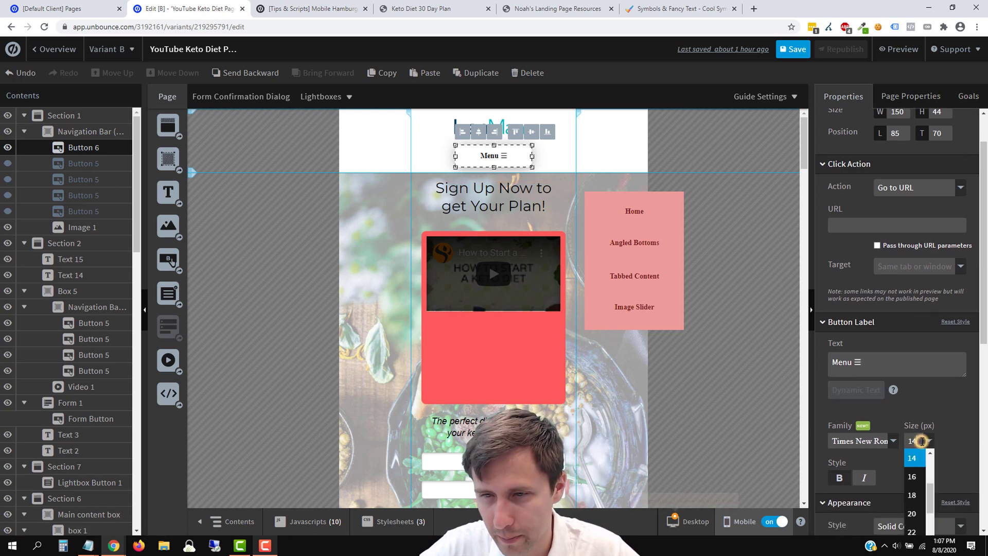
pyautogui.click(912, 495)
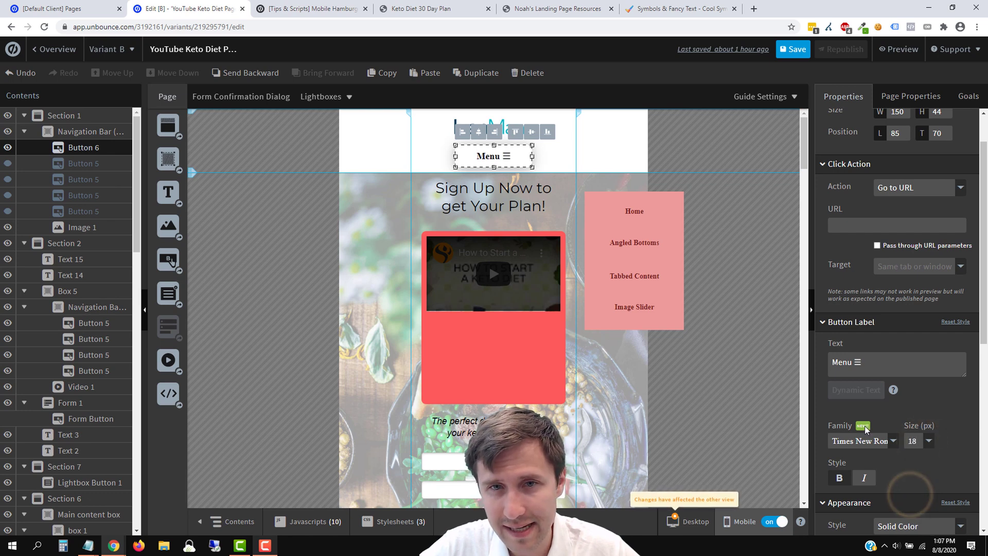
# Nudge the Menu button 2 px left to position 83, 70
pyautogui.click(639, 163)
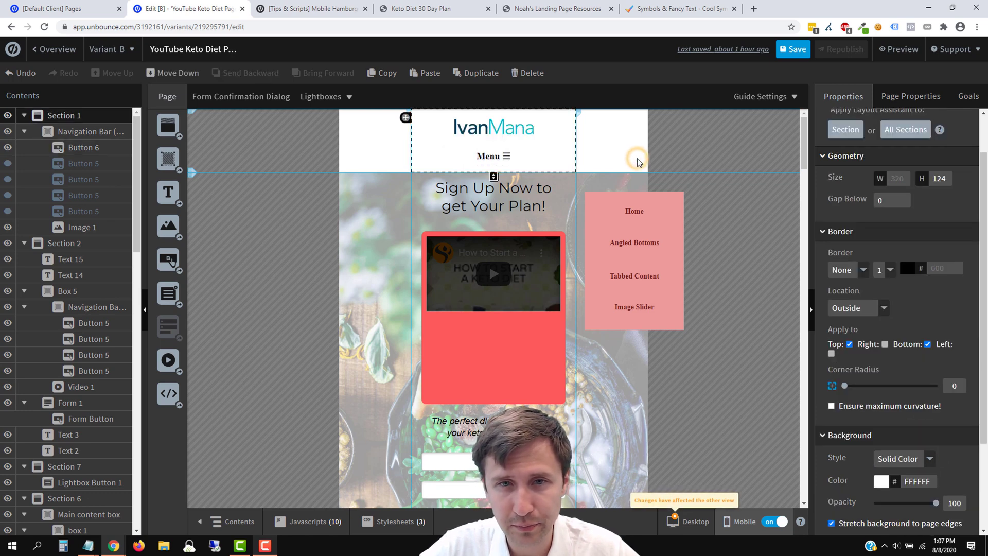
pyautogui.click(497, 159)
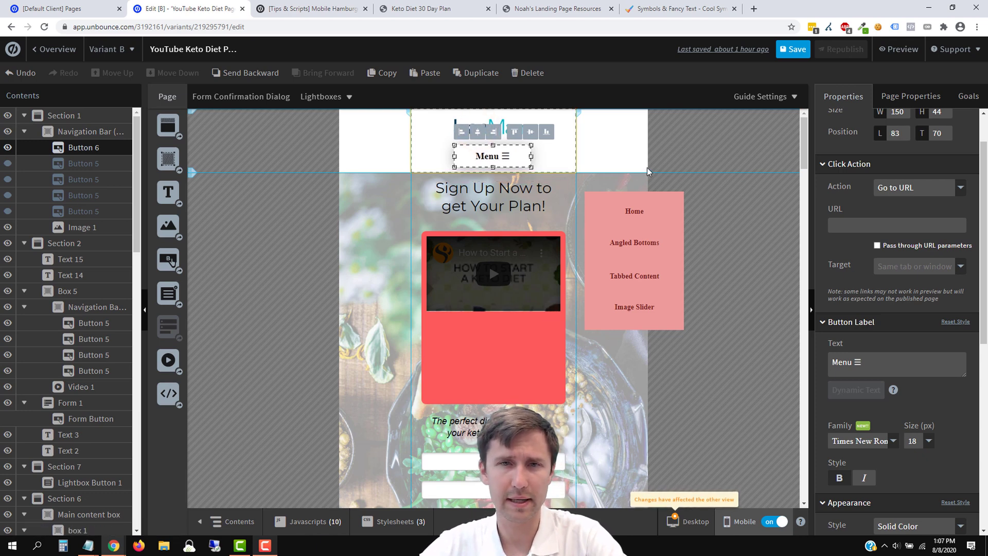
pyautogui.press('Left')
pyautogui.press('Left')
pyautogui.click(669, 161)
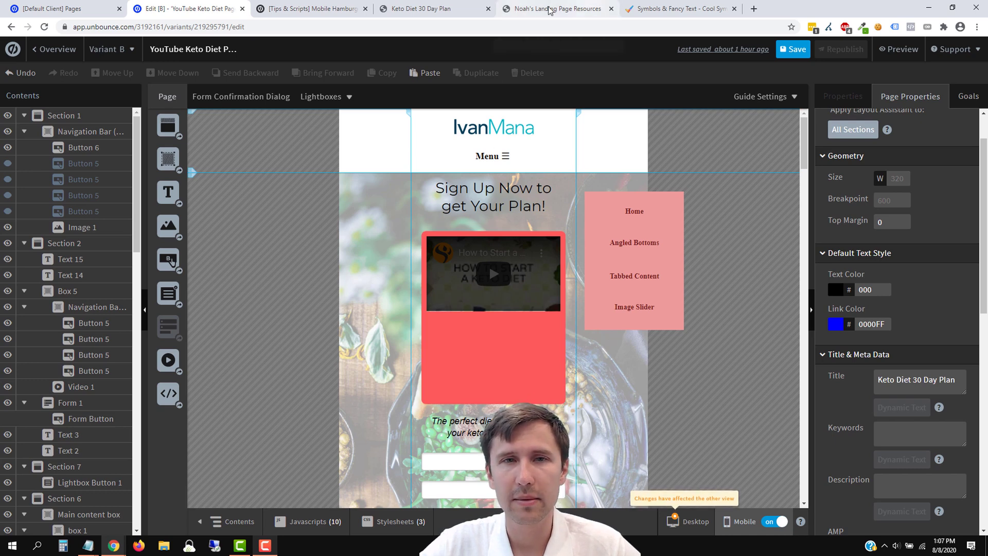
# Copy the Step 4 jQuery script line from the hamburger menu guide
pyautogui.click(309, 9)
pyautogui.click(319, 369)
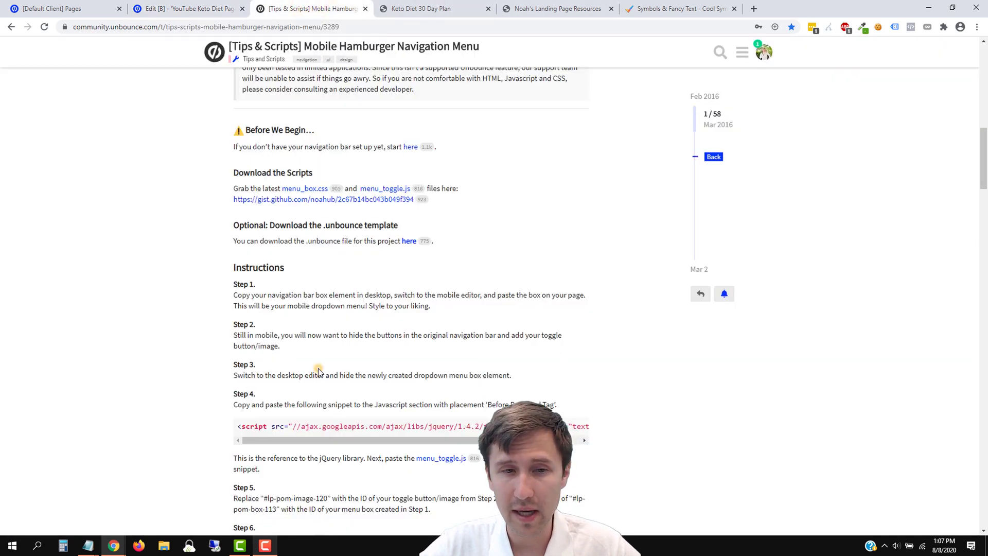
pyautogui.click(175, 6)
pyautogui.click(293, 6)
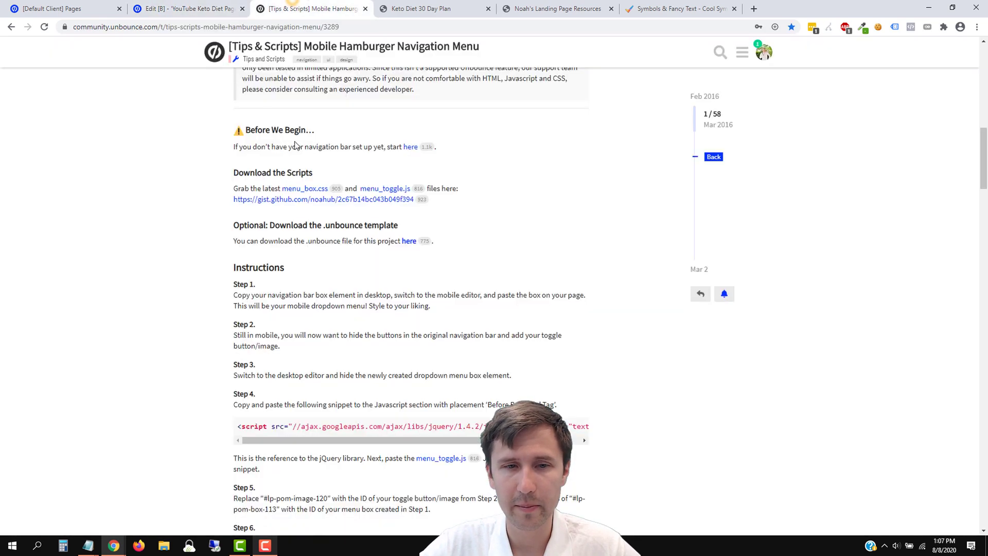
pyautogui.moveTo(281, 370); pyautogui.dragTo(499, 376)
pyautogui.scroll(-2, 374, 341)
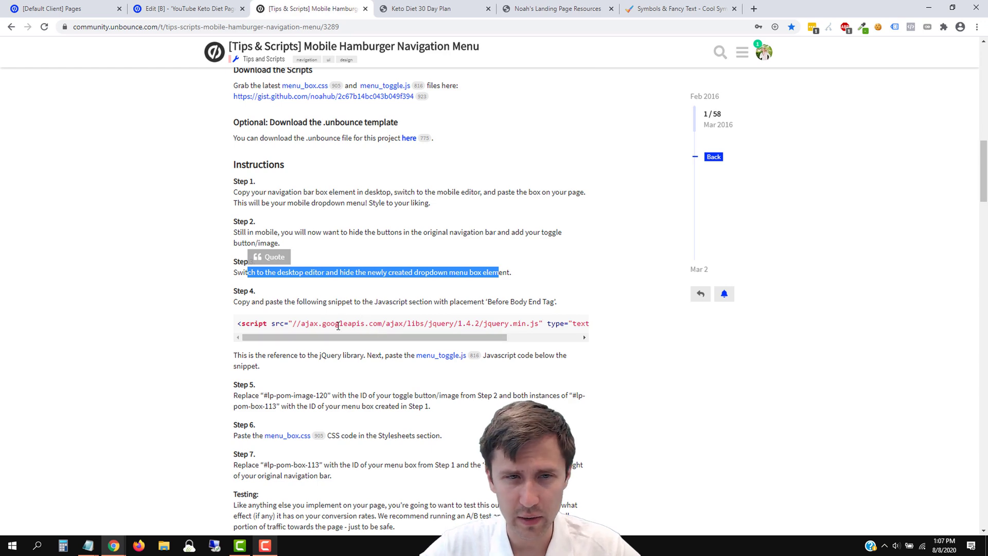
pyautogui.tripleClick(338, 326)
pyautogui.rightClick(338, 326)
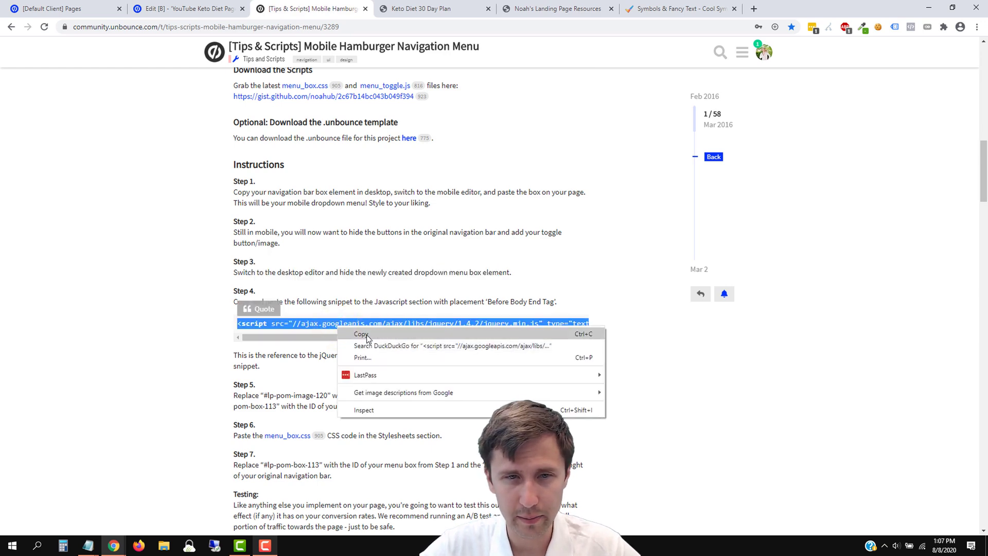
pyautogui.click(367, 335)
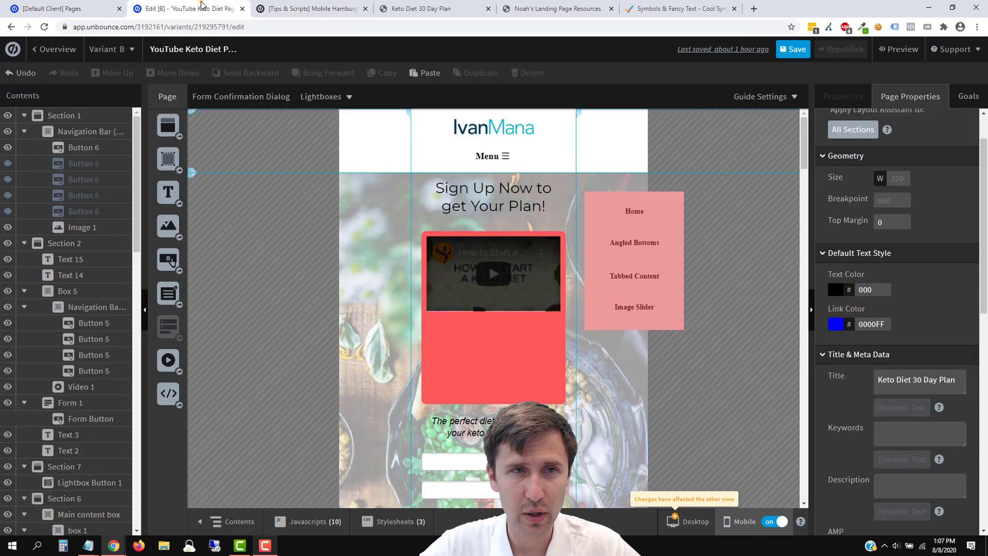
pyautogui.click(188, 9)
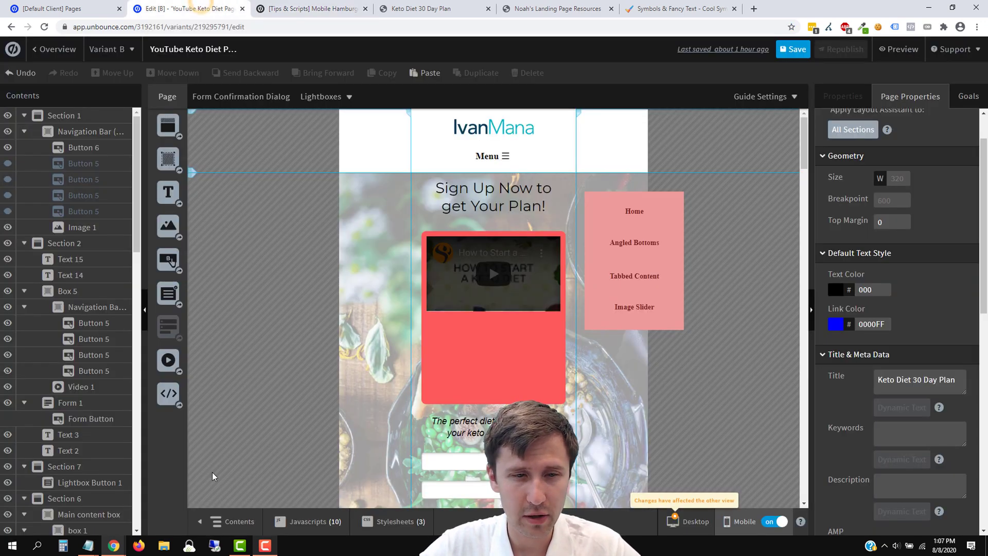
# Add a new page Javascript containing the pasted jQuery script tag
pyautogui.click(309, 521)
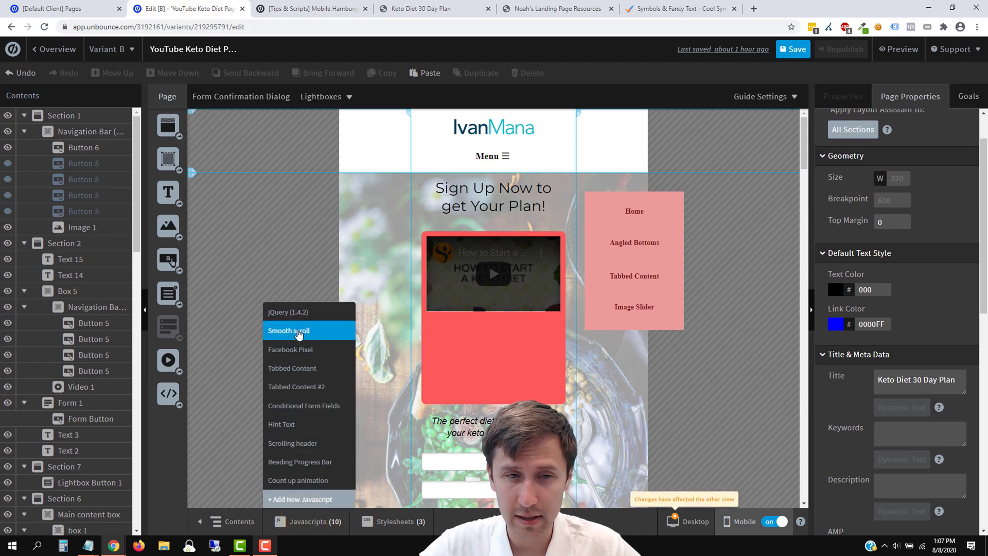
pyautogui.click(301, 501)
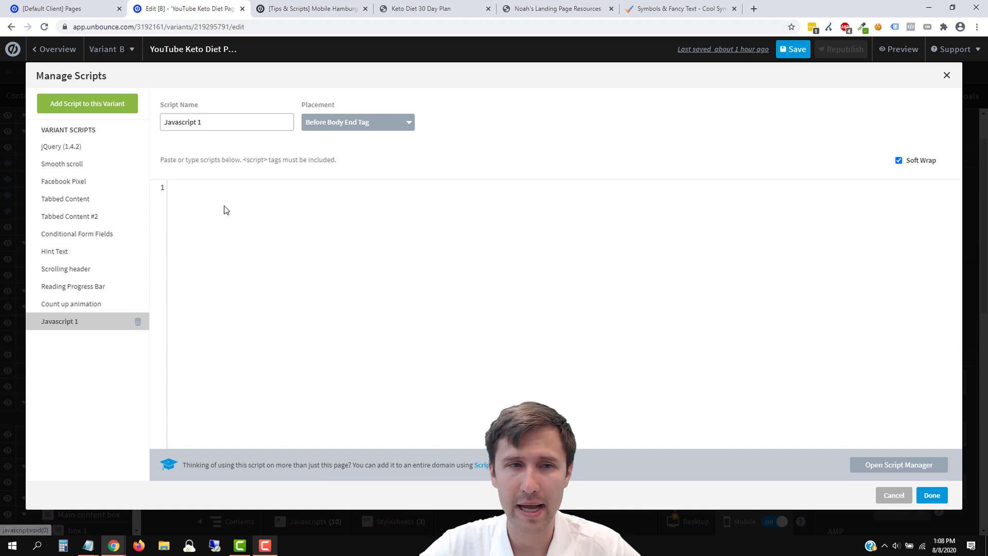
pyautogui.click(209, 194)
pyautogui.rightClick(186, 191)
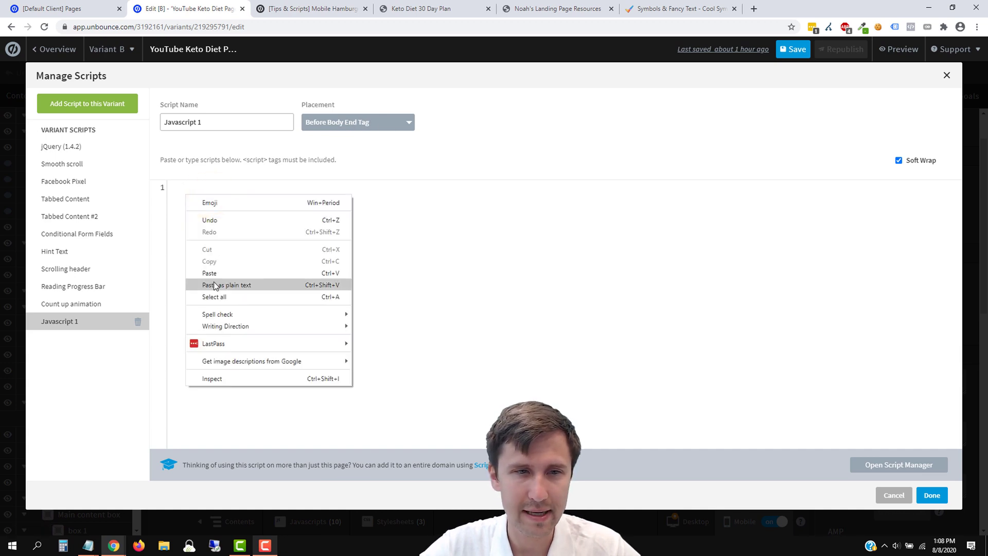
pyautogui.click(210, 273)
# Rename the script to 'Mobile Hamburger Menu' and go back to the guide
pyautogui.doubleClick(212, 130)
pyautogui.tripleClick(213, 130)
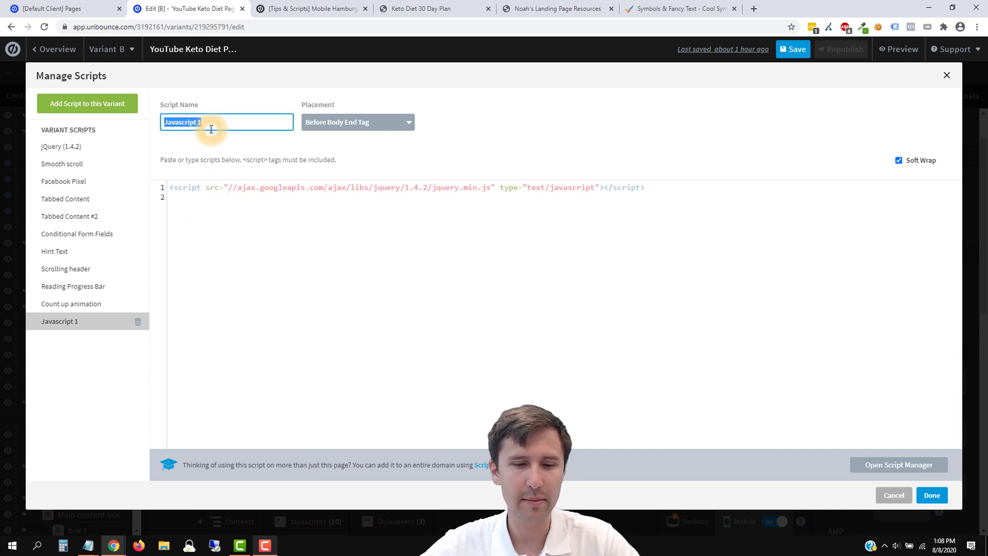
pyautogui.write('Hamburger Menu')
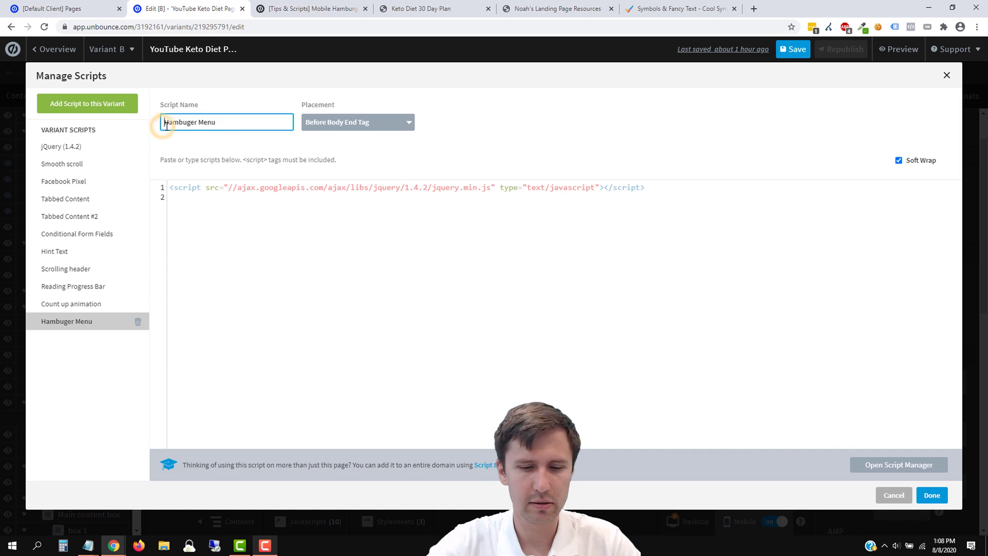
pyautogui.write('Mobile')
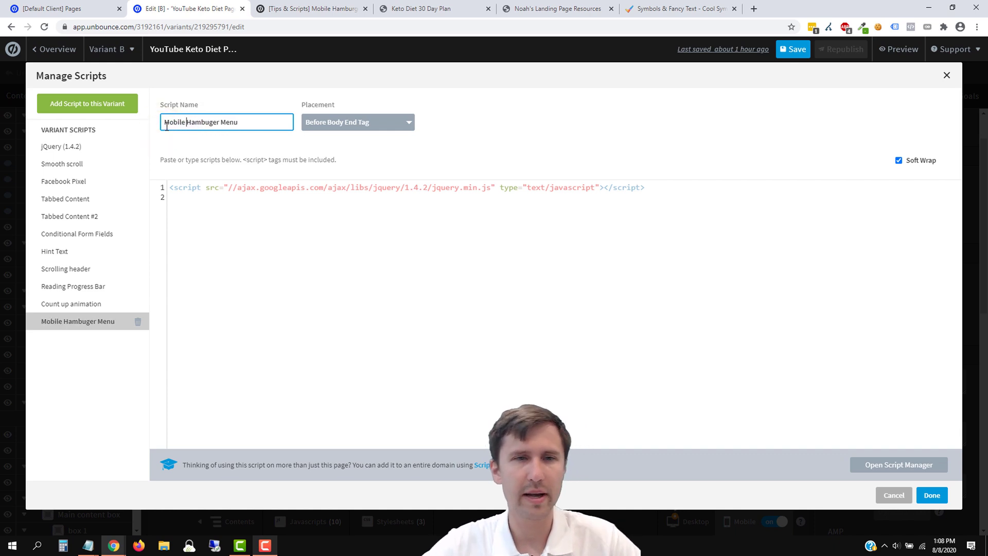
pyautogui.click(345, 5)
pyautogui.scroll(1, 378, 208)
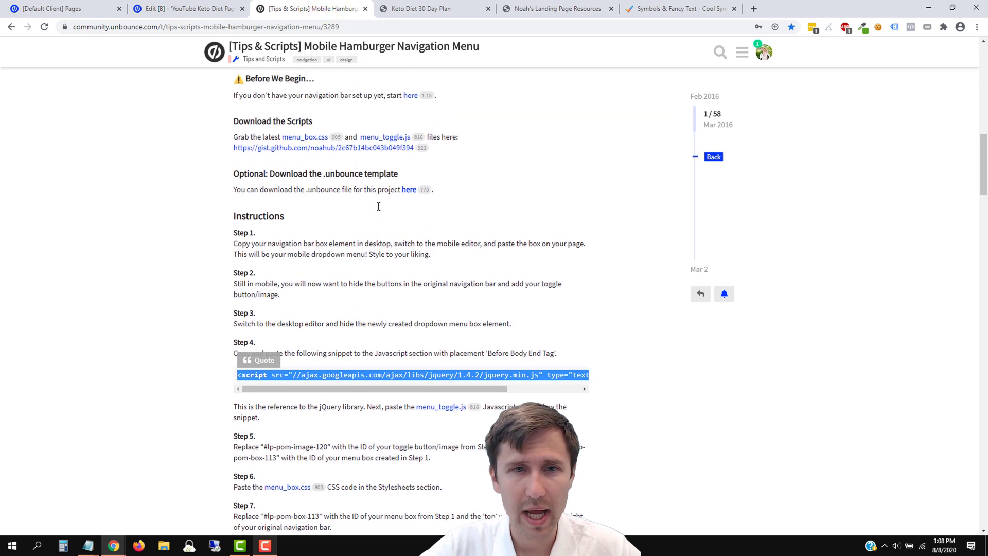
# Copy the full menu_toggle.js code from the guide's GitHub Gist
pyautogui.click(301, 148)
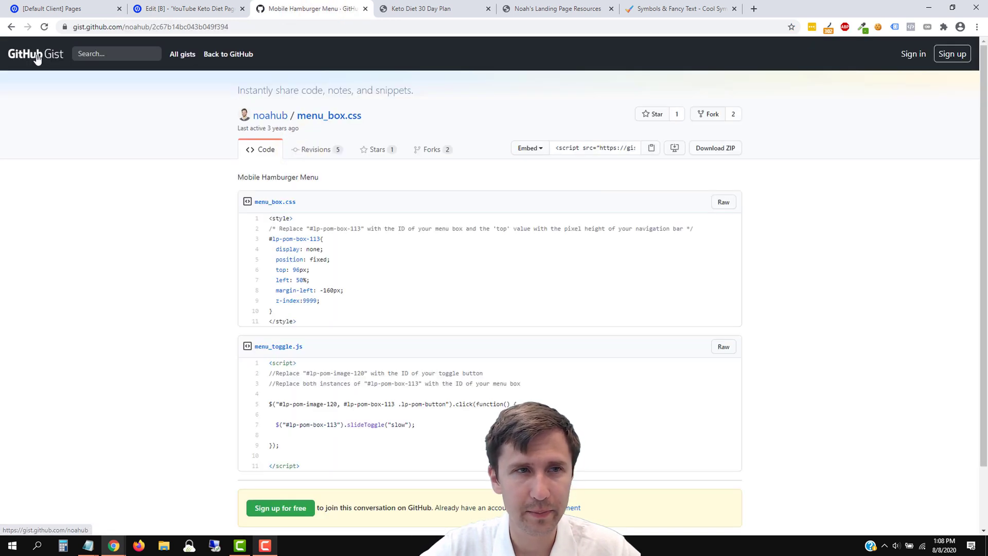
pyautogui.click(11, 27)
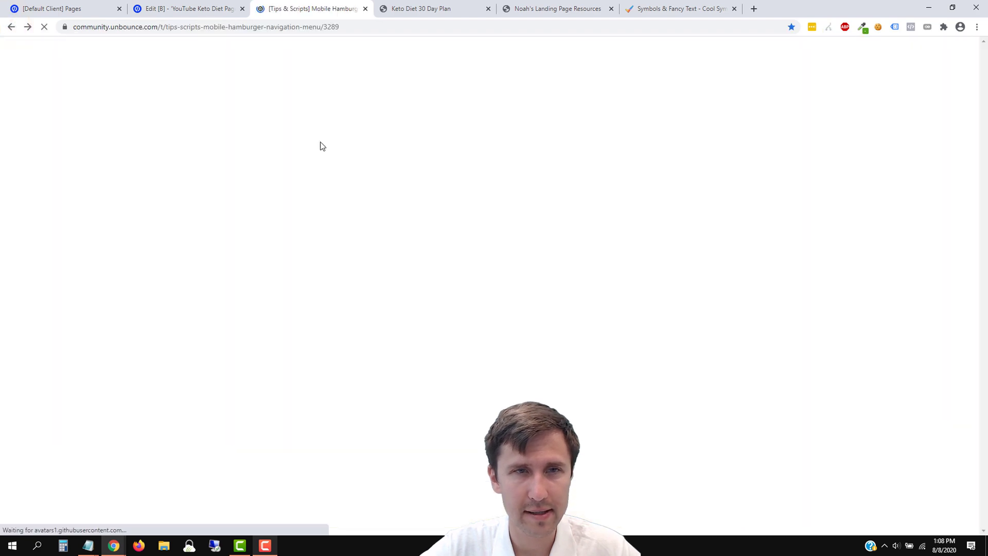
pyautogui.scroll(-10, 331, 229)
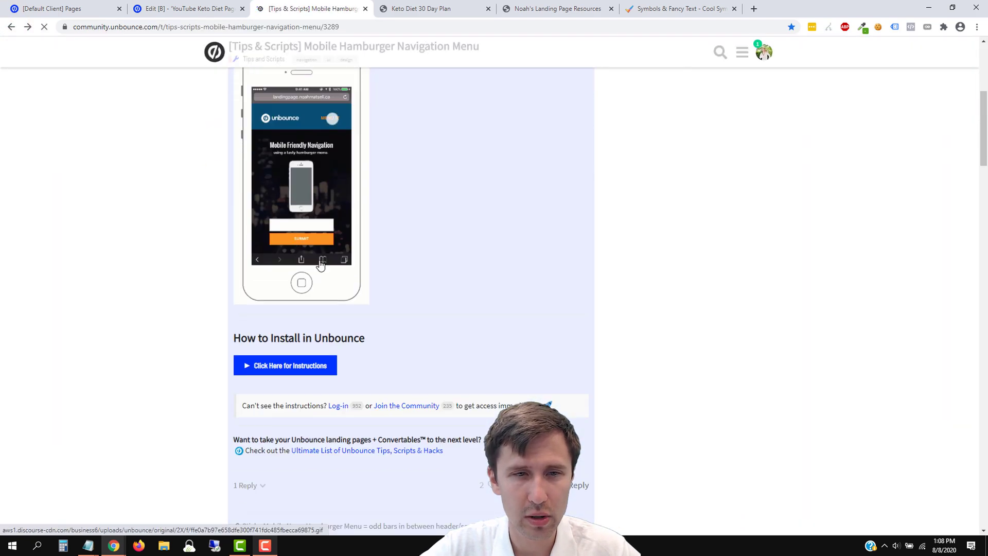
pyautogui.click(287, 160)
pyautogui.scroll(-2, 274, 257)
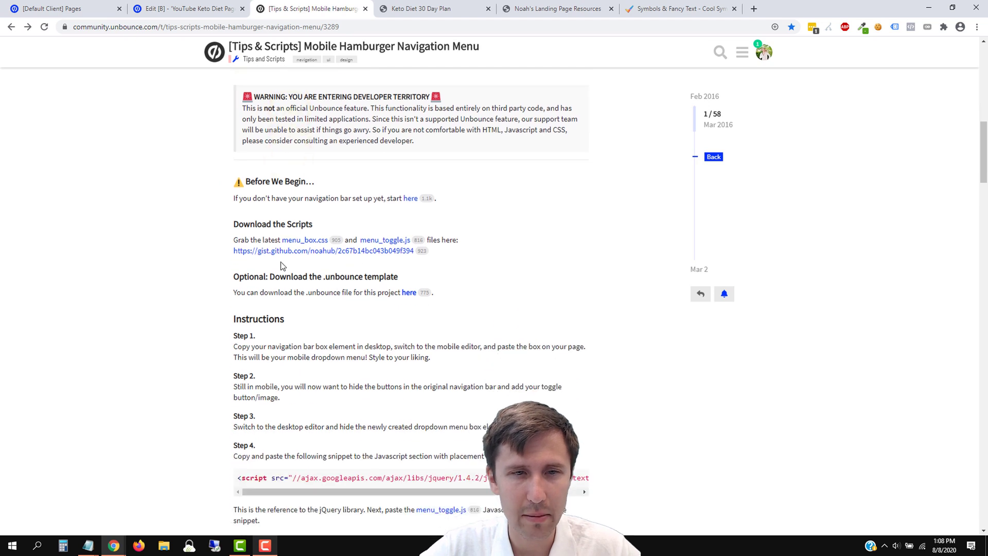
pyautogui.click(274, 257)
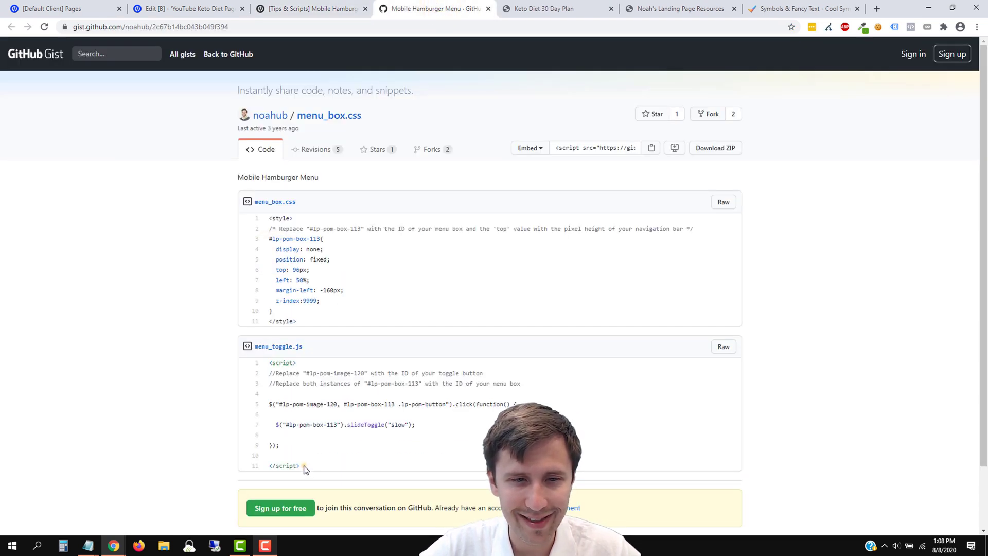
pyautogui.moveTo(304, 468); pyautogui.dragTo(273, 366)
pyautogui.rightClick(286, 373)
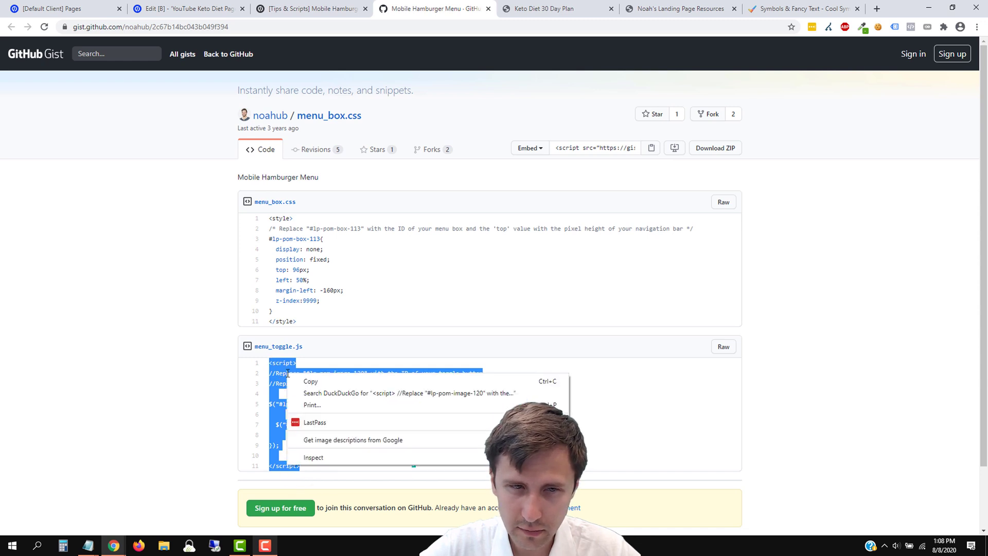
pyautogui.click(371, 382)
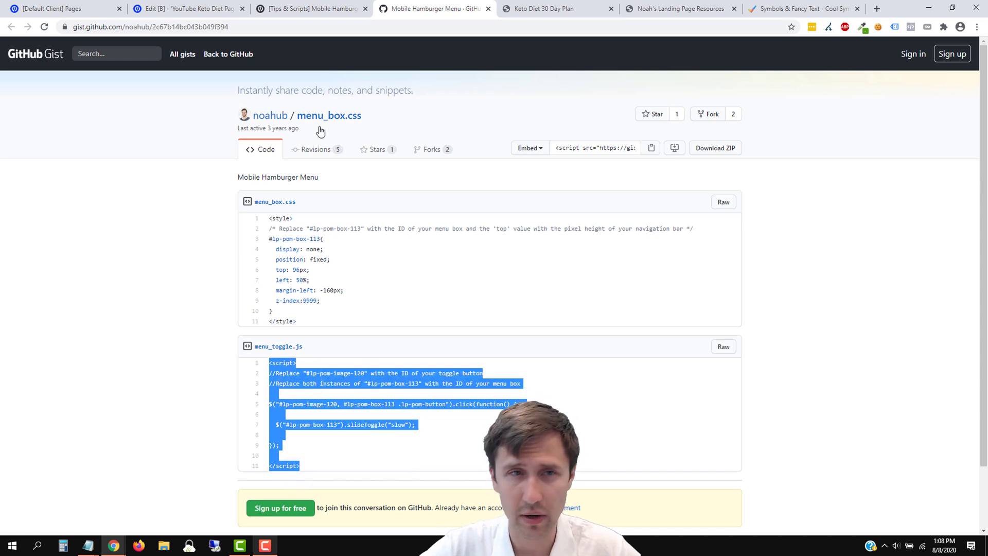
pyautogui.click(193, 8)
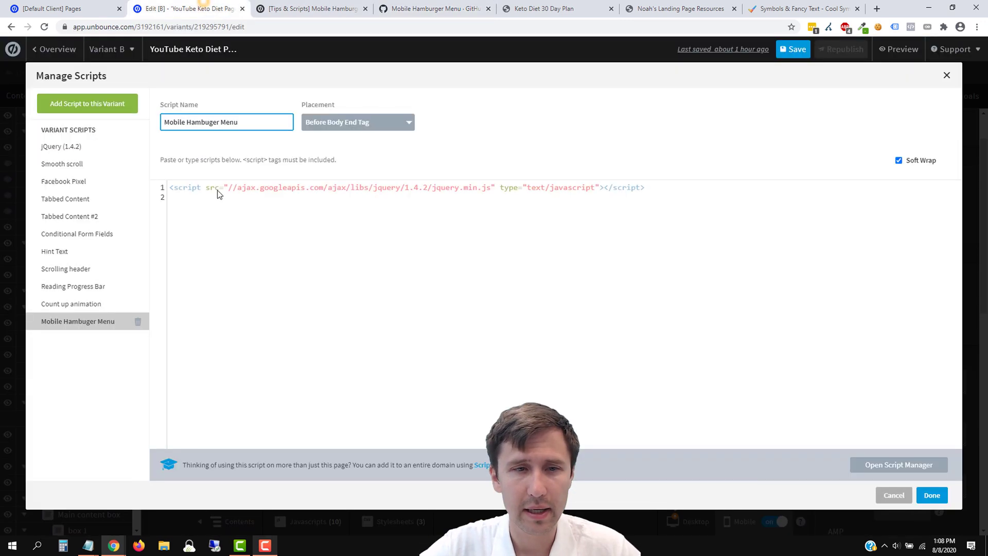
# Paste the menu_toggle.js code on a new line below the jQuery tag and save the script
pyautogui.click(681, 186)
pyautogui.press('Return')
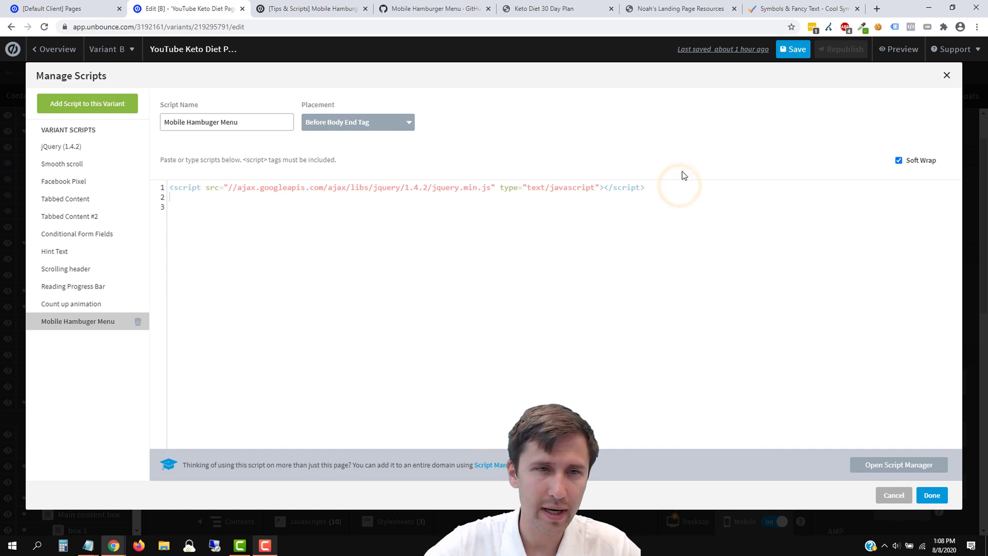
pyautogui.rightClick(175, 196)
pyautogui.click(209, 274)
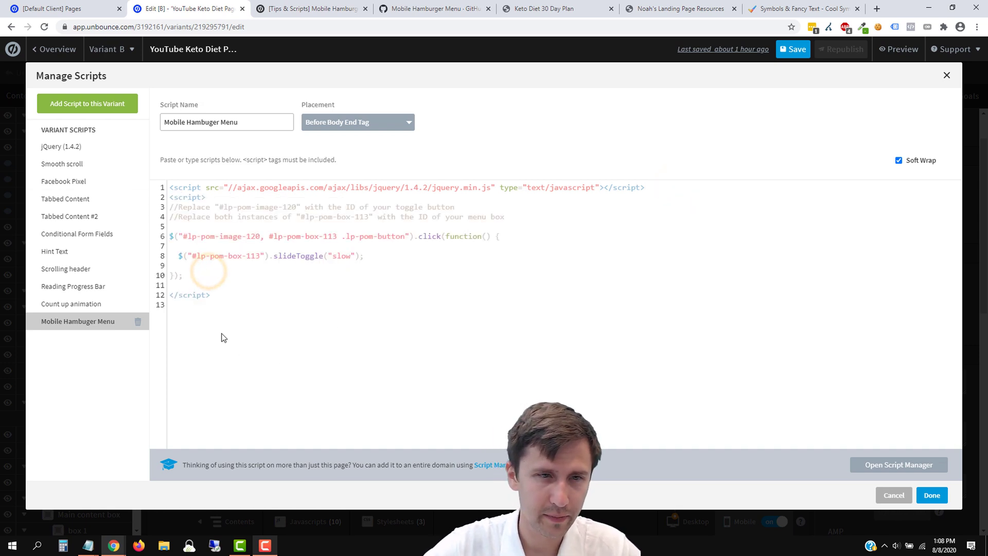
pyautogui.press('BackSpace')
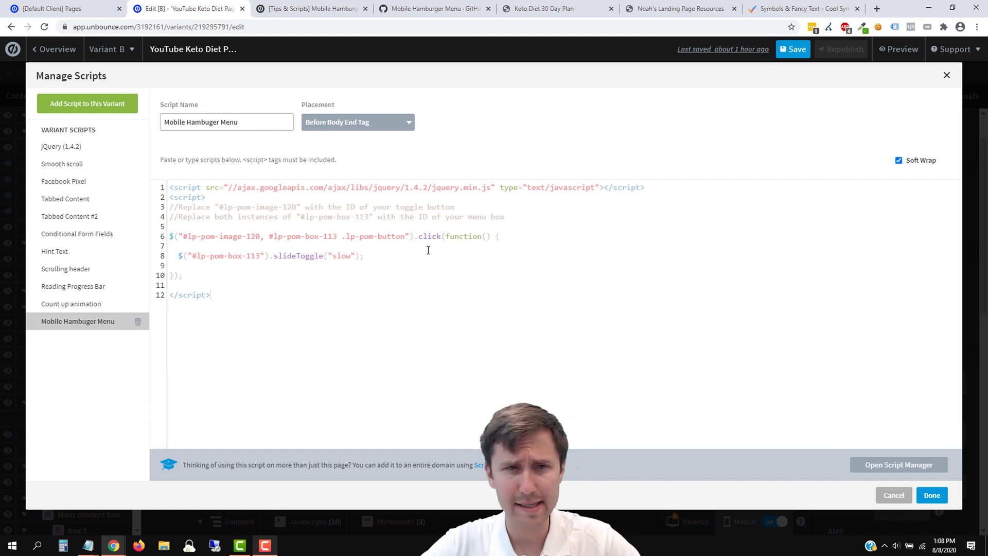
pyautogui.click(932, 496)
pyautogui.hotkey('ctrl', 'Tab')
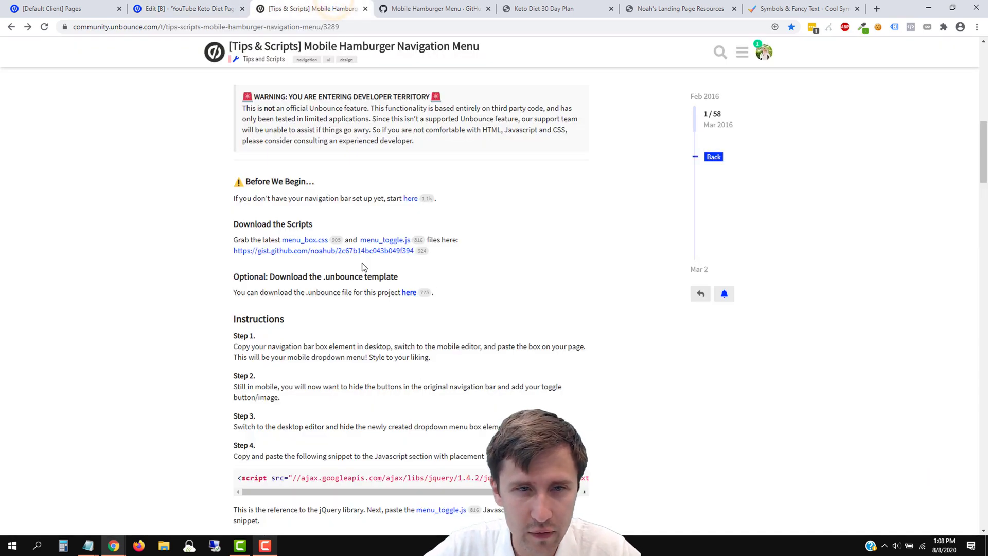
# Copy the menu_box.css code from the scripts gist
pyautogui.hotkey('ctrl', 'Tab')
pyautogui.moveTo(304, 323); pyautogui.dragTo(243, 220)
pyautogui.rightClick(314, 249)
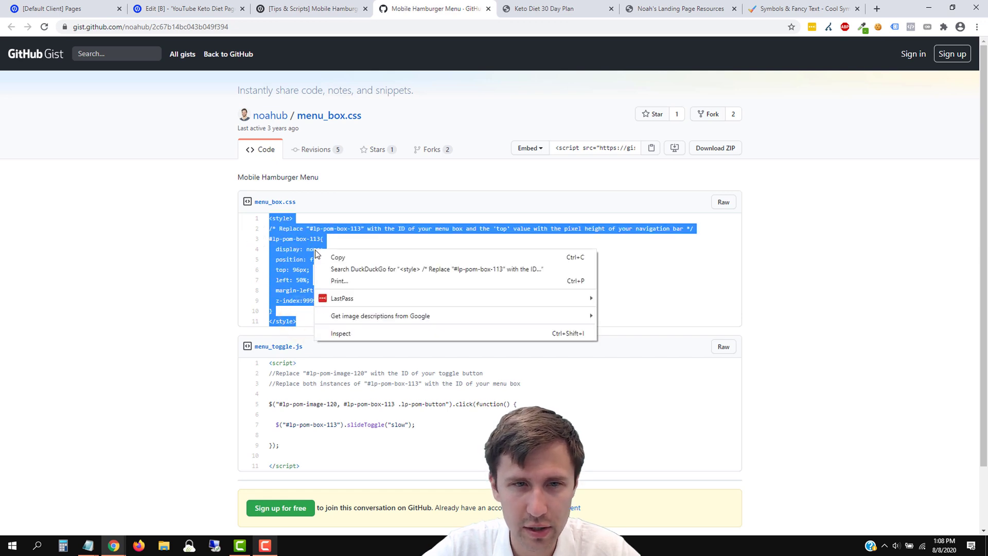
pyautogui.click(332, 256)
pyautogui.click(188, 9)
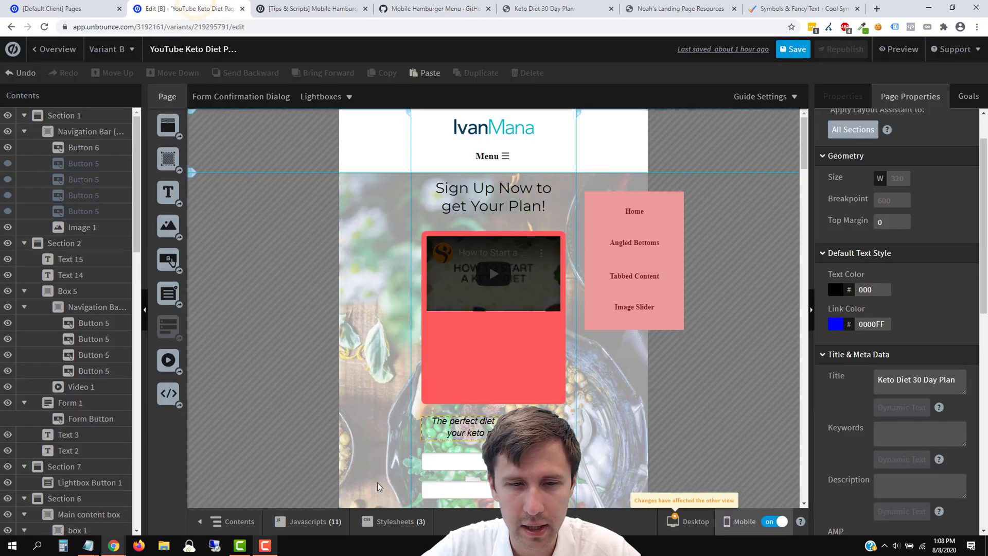
# Add a 'Mobile Hamburger Menu' stylesheet containing the pasted menu box CSS
pyautogui.click(385, 521)
pyautogui.click(391, 482)
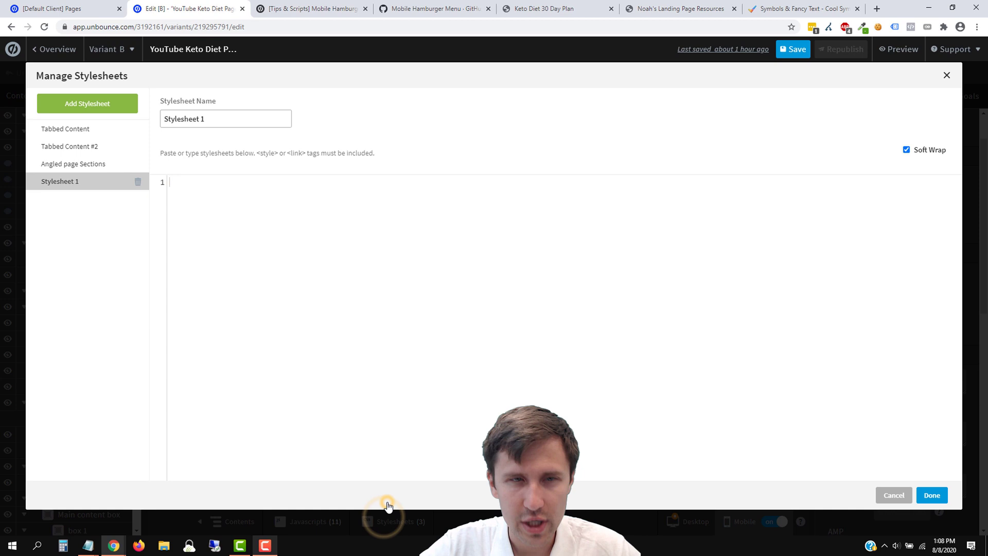
pyautogui.tripleClick(188, 120)
pyautogui.write('Mb')
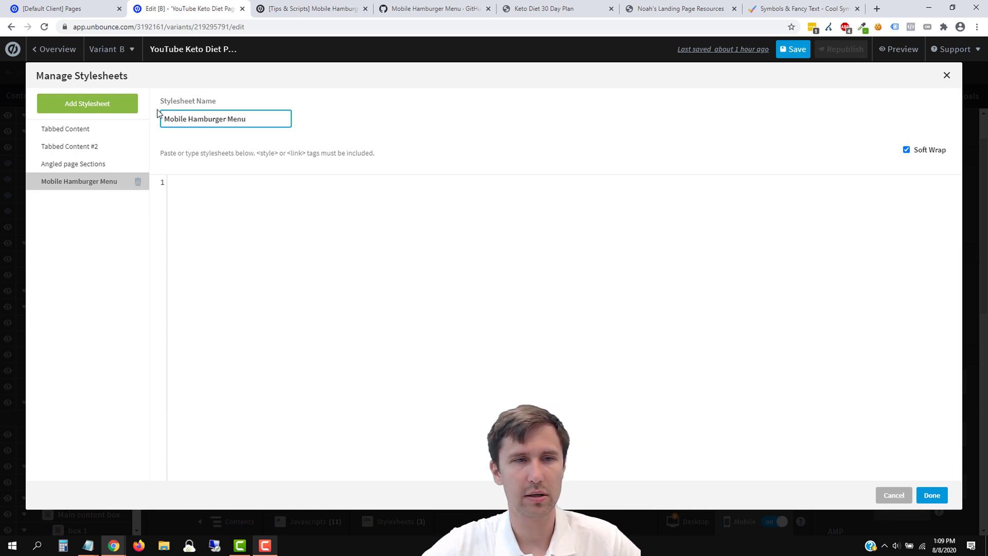
pyautogui.rightClick(188, 190)
pyautogui.click(240, 261)
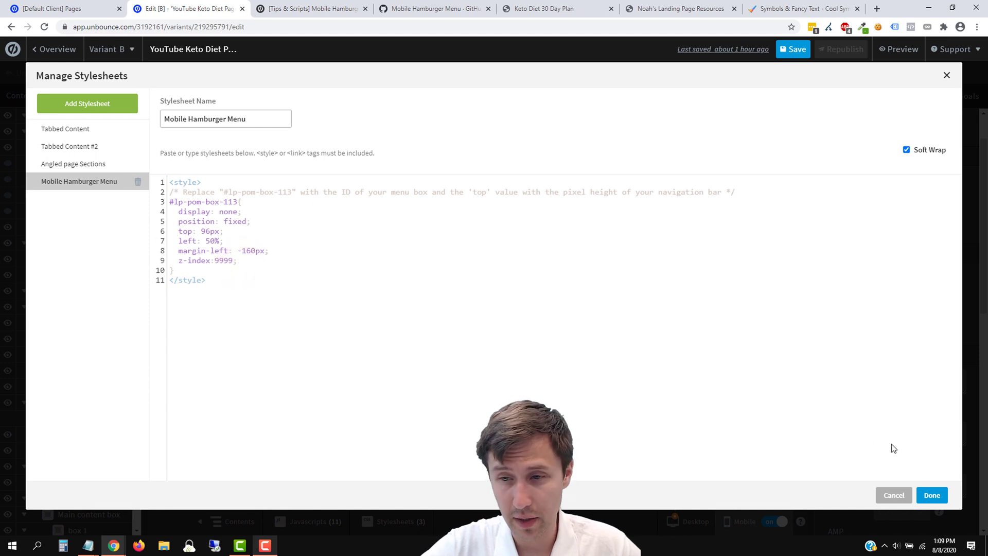
pyautogui.click(934, 491)
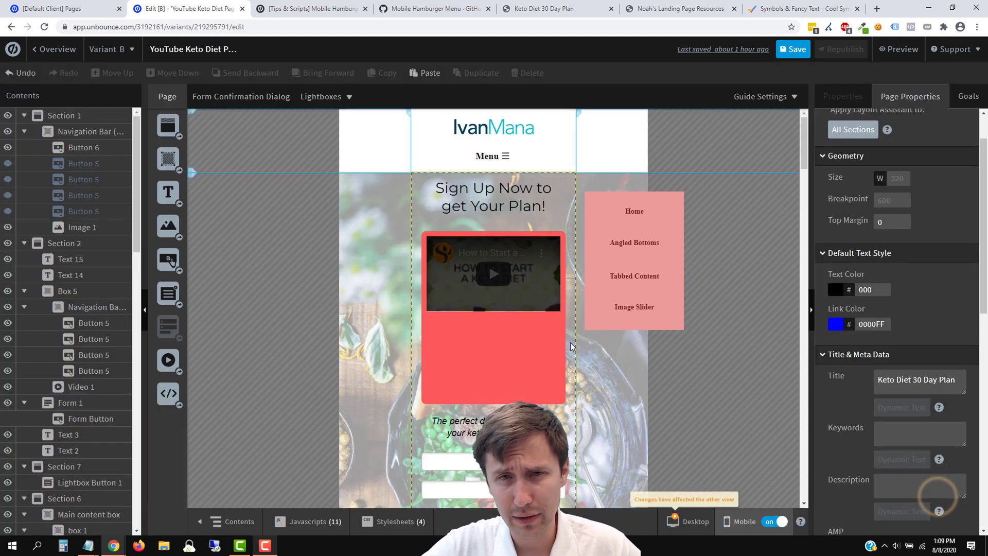
pyautogui.click(311, 9)
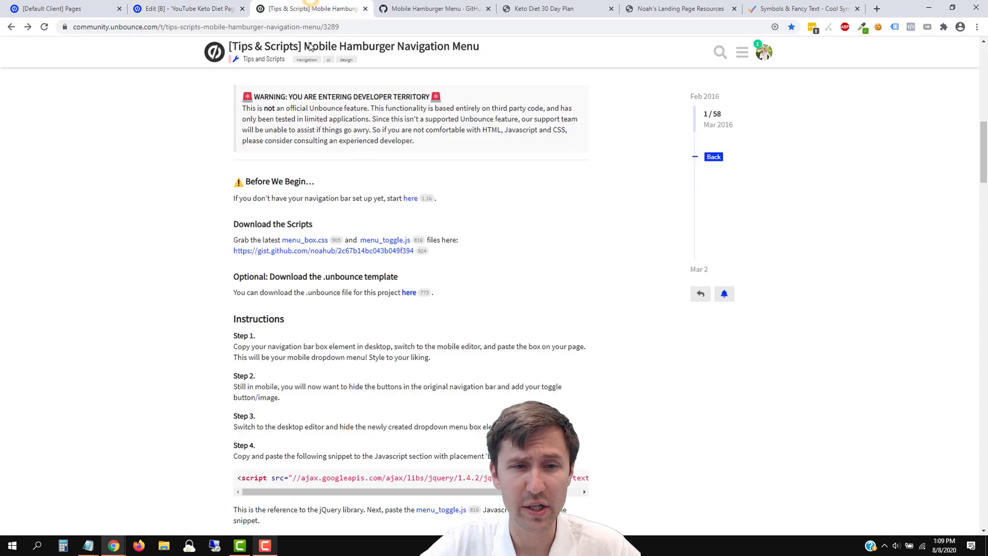
pyautogui.scroll(-4, 509, 302)
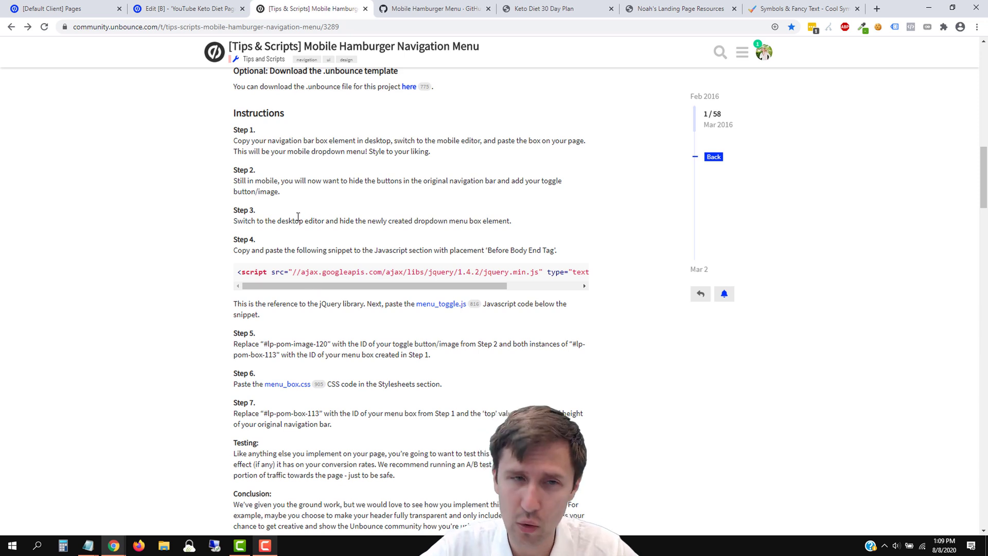
pyautogui.moveTo(235, 334); pyautogui.dragTo(345, 429)
pyautogui.click(345, 429)
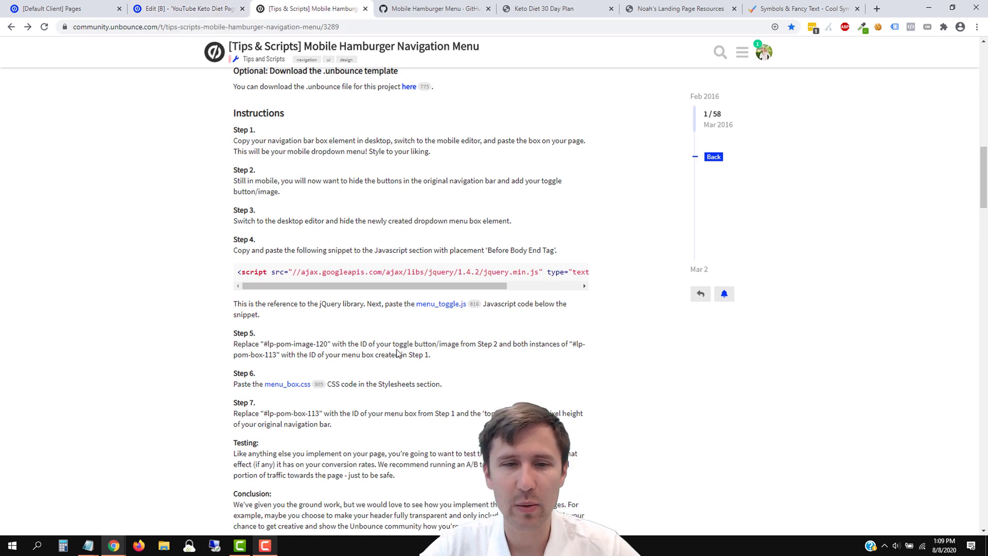
pyautogui.click(190, 9)
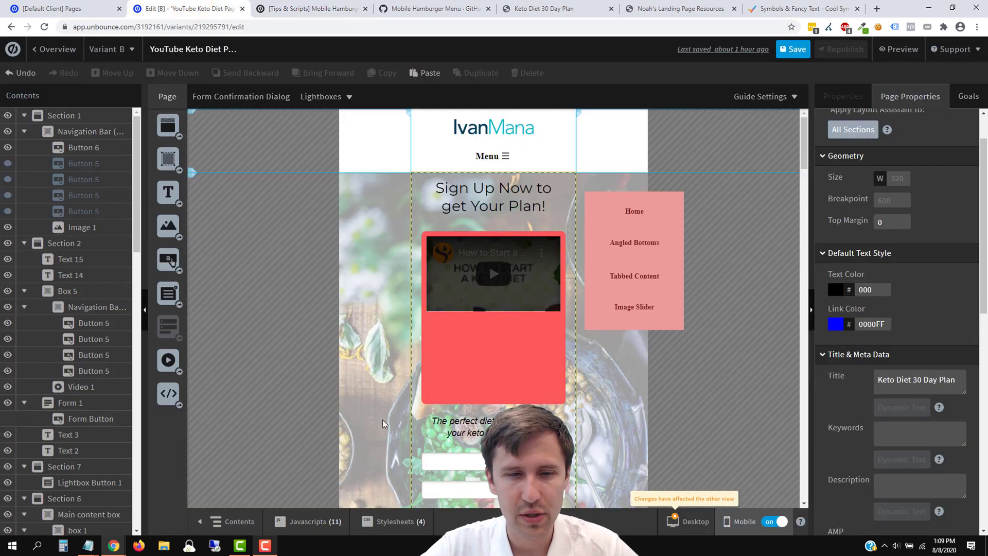
pyautogui.click(308, 522)
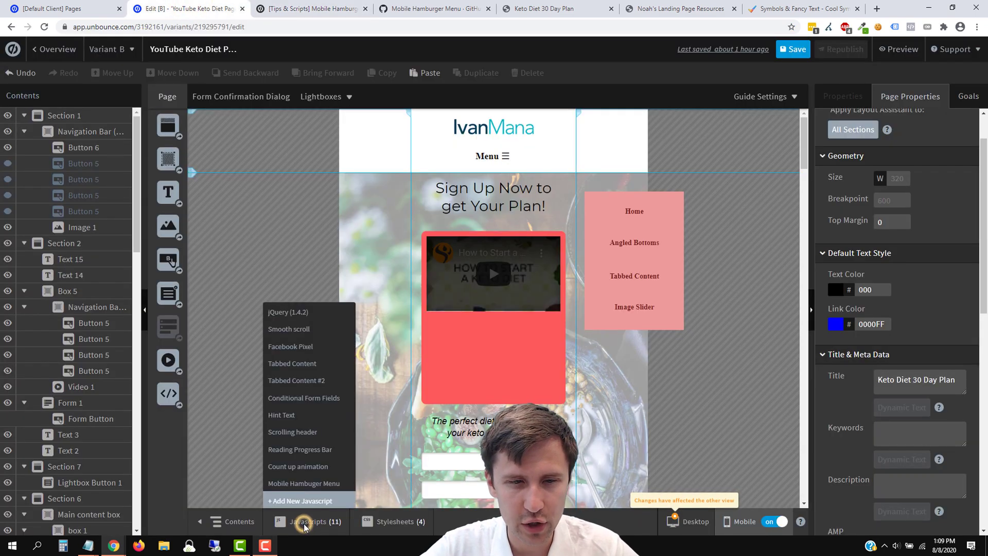
pyautogui.click(295, 483)
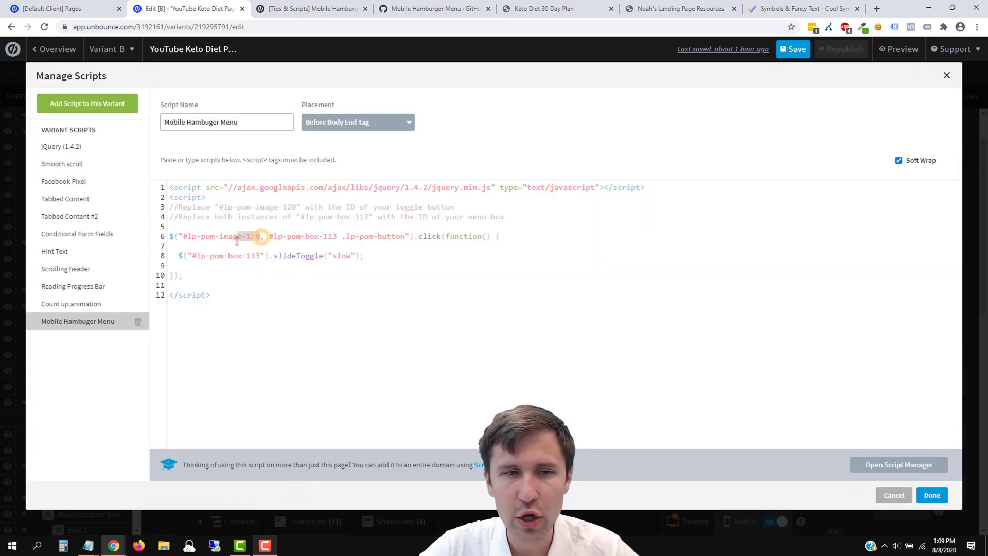
pyautogui.moveTo(237, 241); pyautogui.dragTo(190, 239)
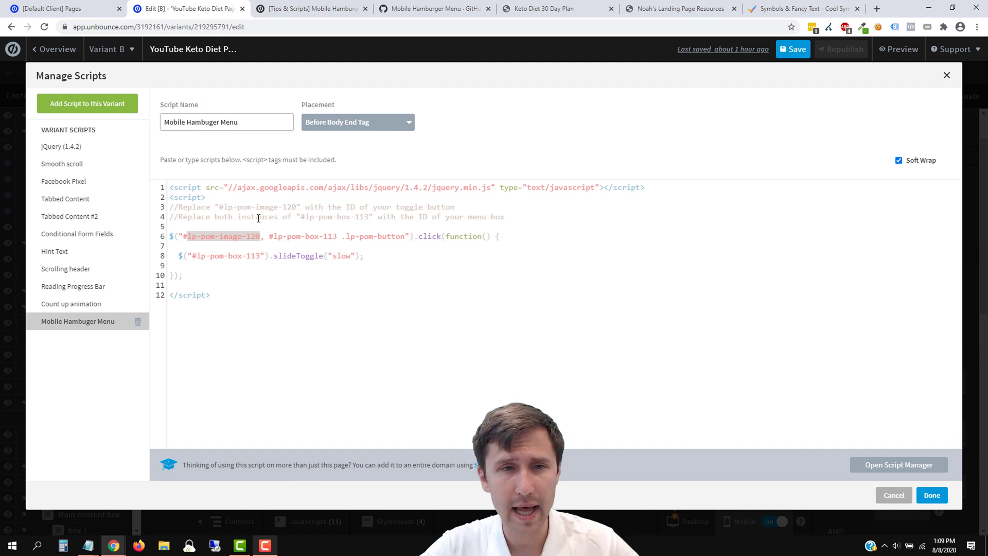
pyautogui.moveTo(274, 236); pyautogui.dragTo(331, 236)
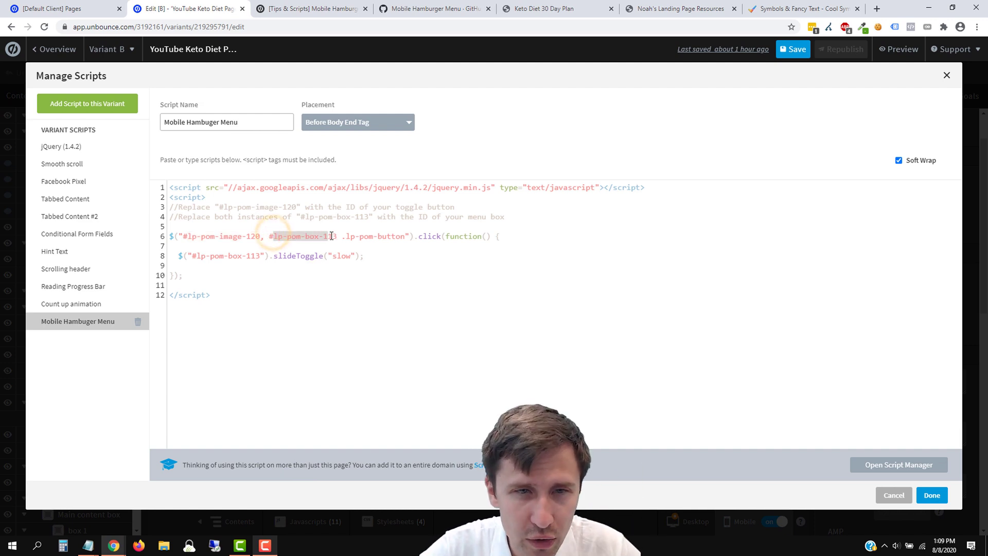
pyautogui.moveTo(260, 256); pyautogui.dragTo(196, 256)
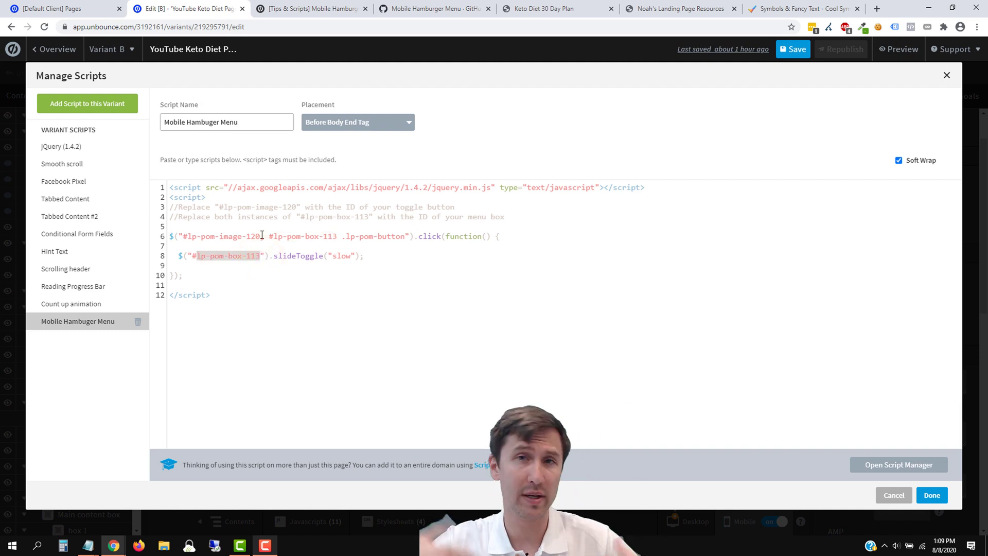
pyautogui.click(895, 495)
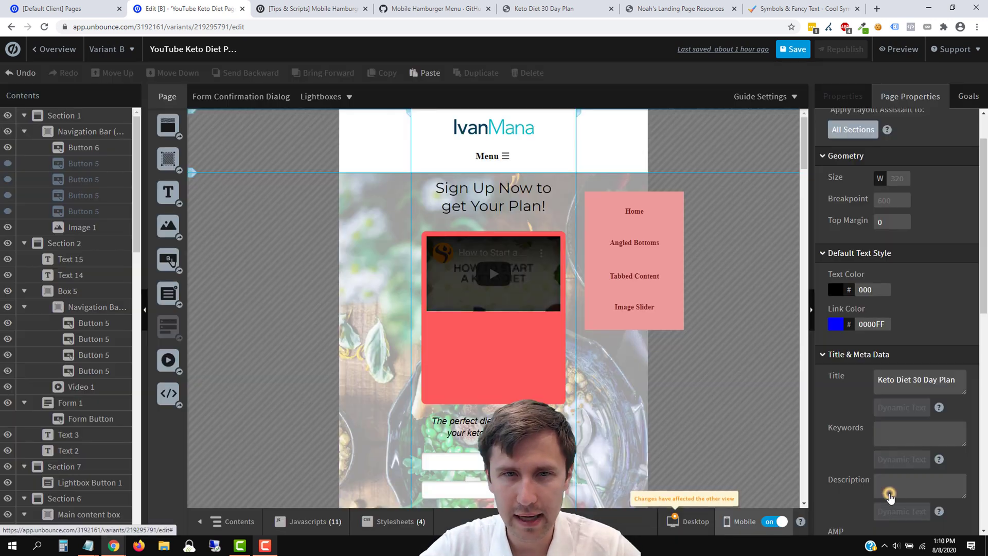
# Copy the Menu button's ID lp-pom-button-213
pyautogui.click(479, 158)
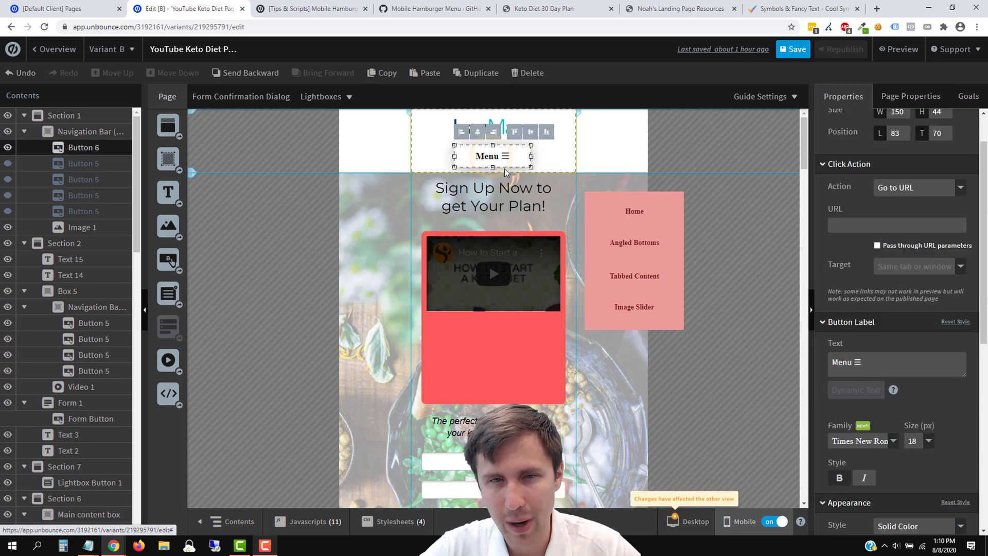
pyautogui.scroll(-7, 898, 399)
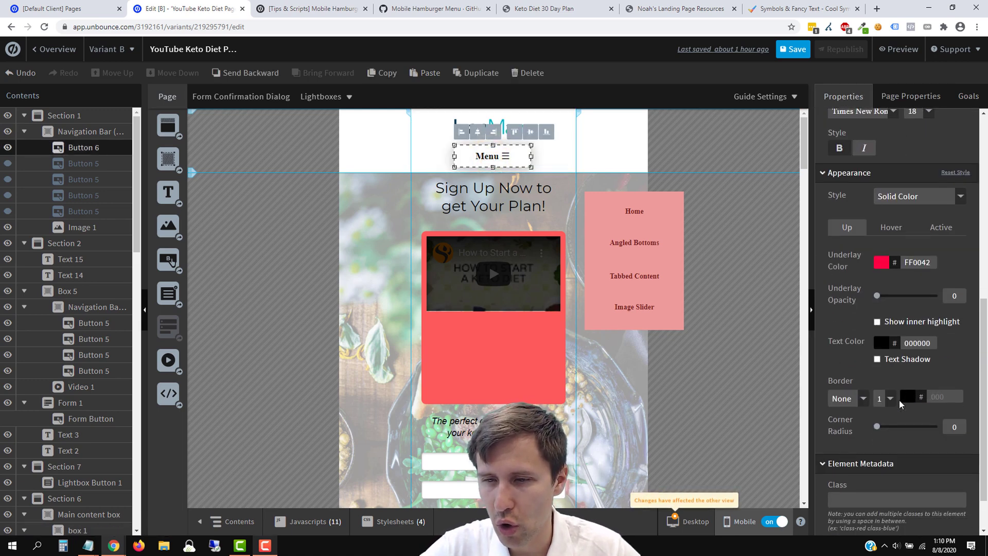
pyautogui.moveTo(913, 491); pyautogui.dragTo(868, 492)
pyautogui.rightClick(868, 492)
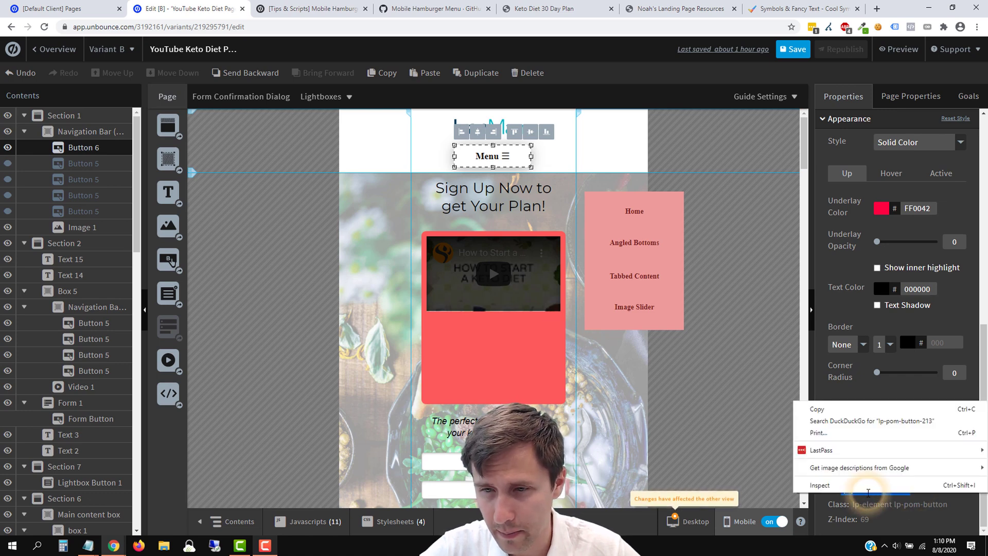
pyautogui.click(832, 405)
# Replace lp-pom-image-120 in the Mobile Hamburger Menu script with lp-pom-button-213
pyautogui.click(308, 522)
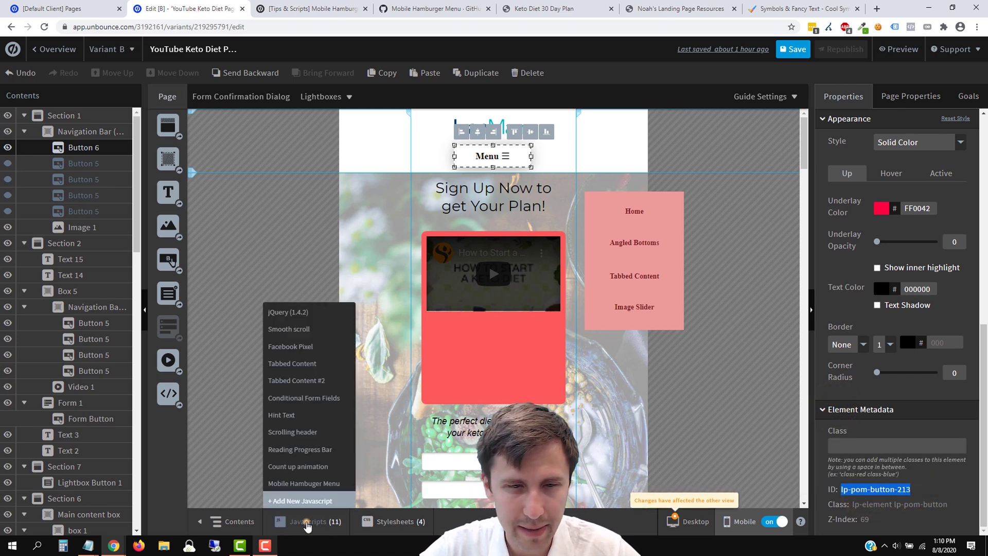
pyautogui.click(296, 483)
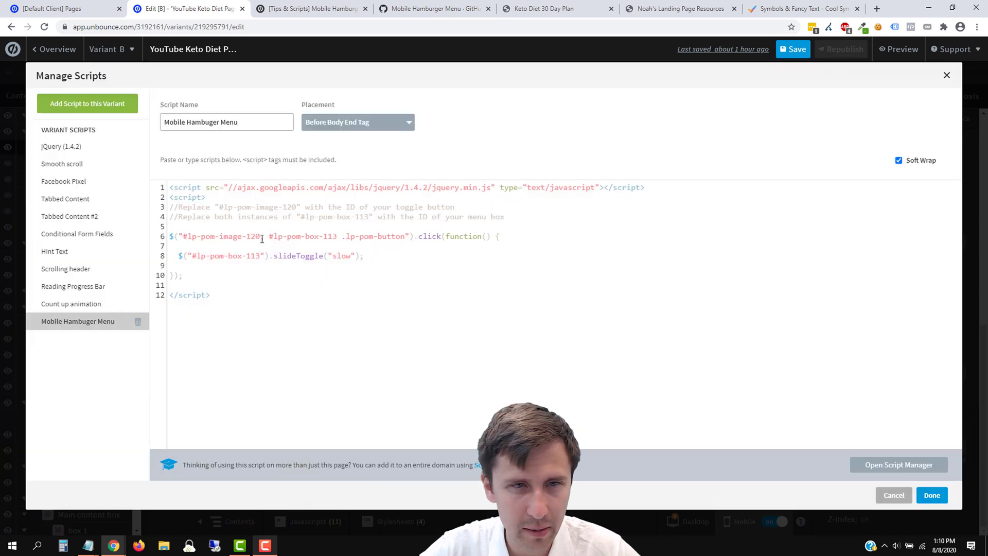
pyautogui.moveTo(260, 237); pyautogui.dragTo(190, 236)
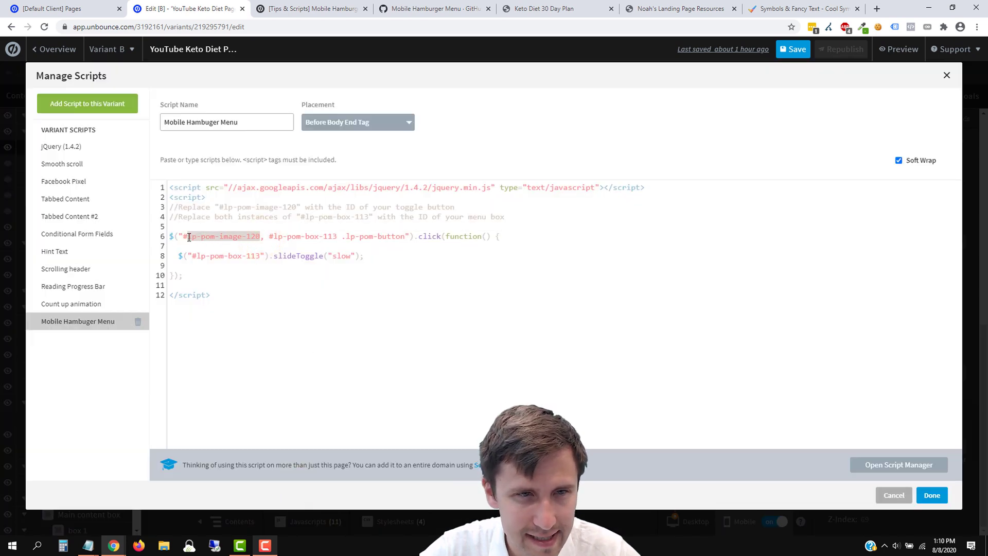
pyautogui.hotkey('ctrl', 'v')
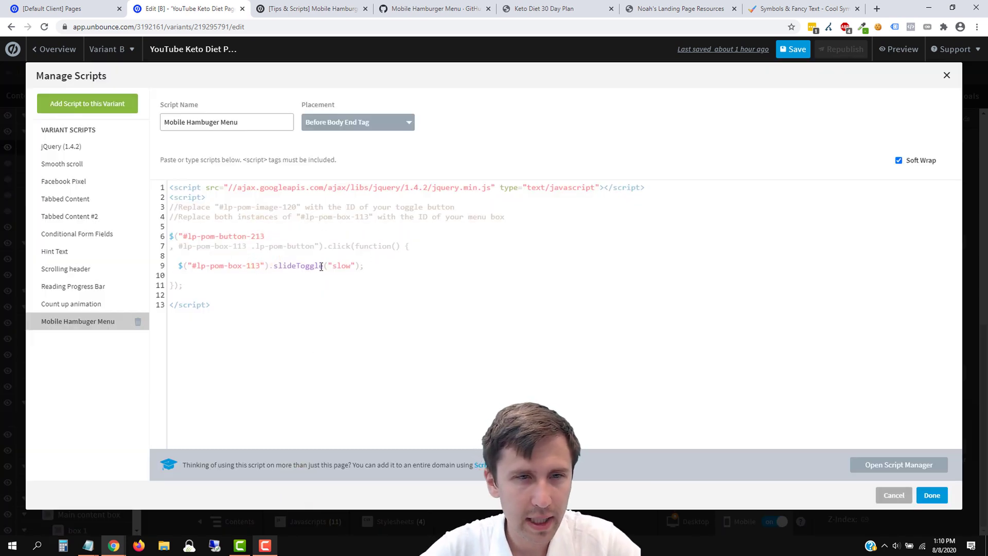
pyautogui.press('BackSpace')
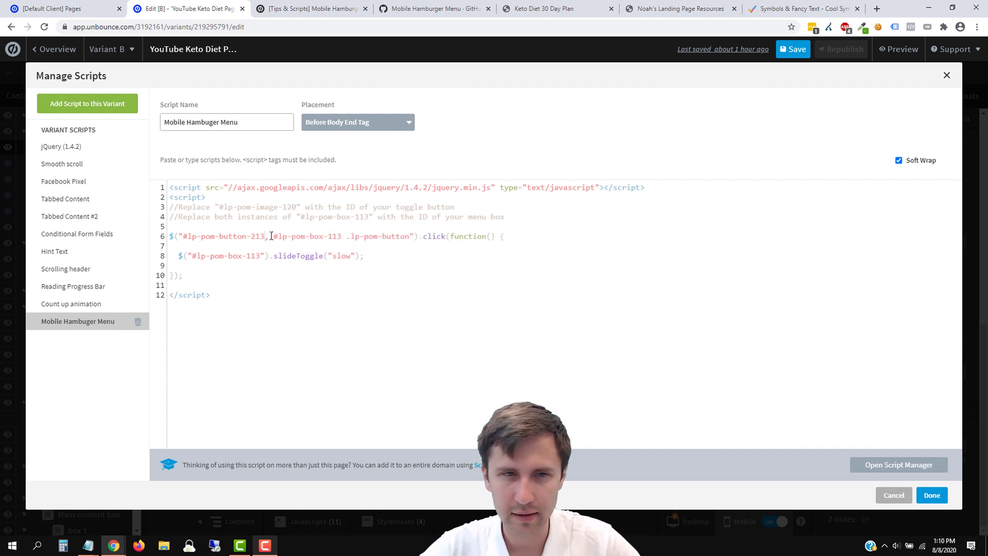
pyautogui.click(932, 495)
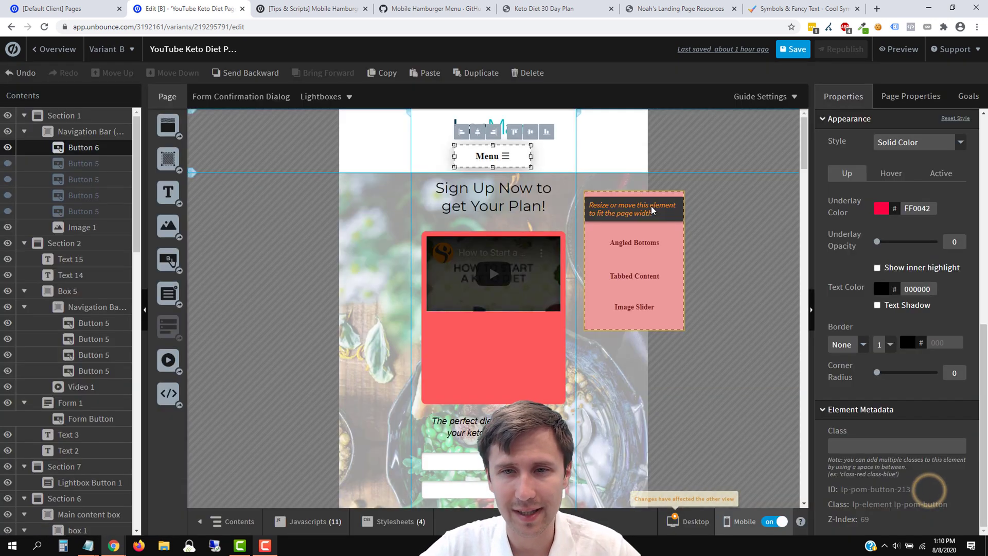
# Copy the pink menu box's ID lp-pom-box-199 and reopen the hamburger script
pyautogui.click(681, 245)
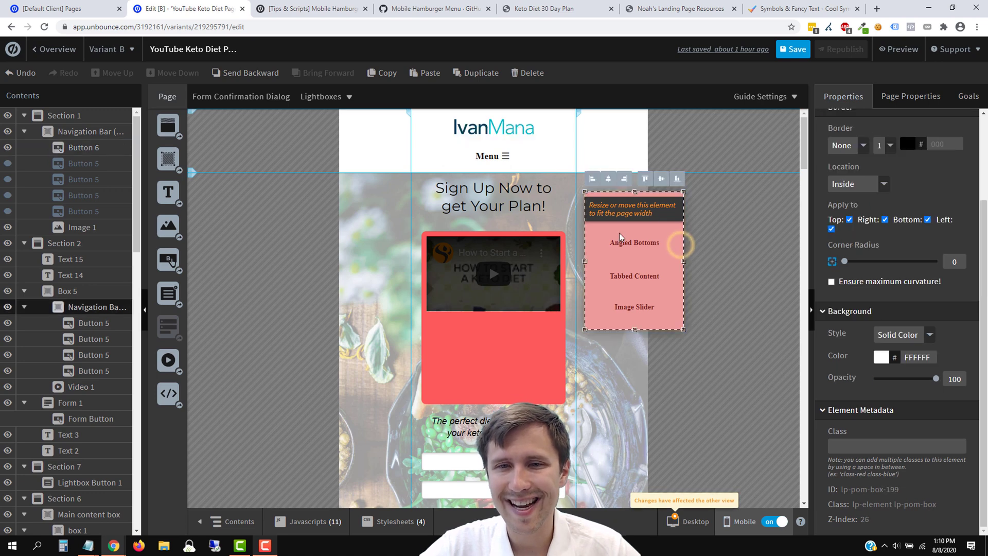
pyautogui.tripleClick(859, 490)
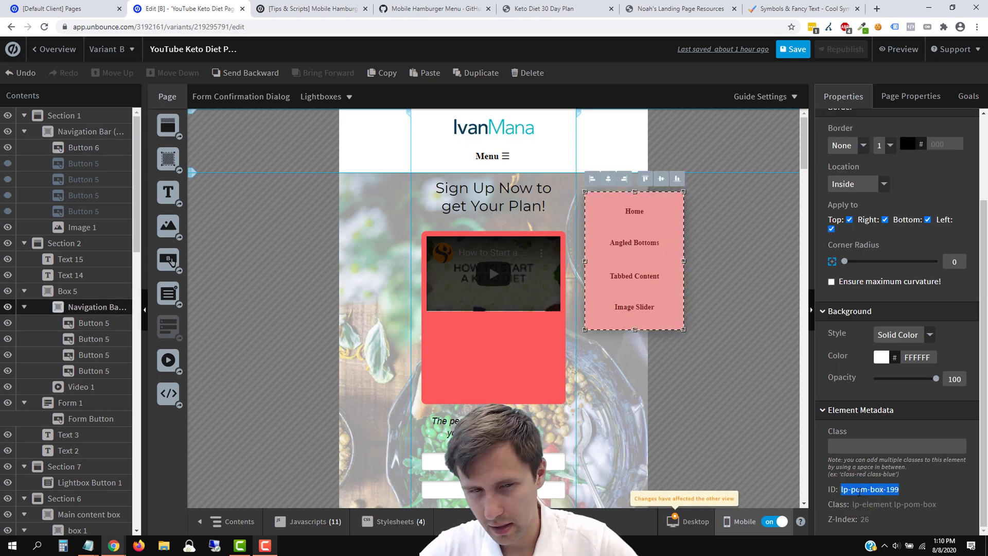
pyautogui.hotkey('ctrl', 'c')
pyautogui.click(307, 522)
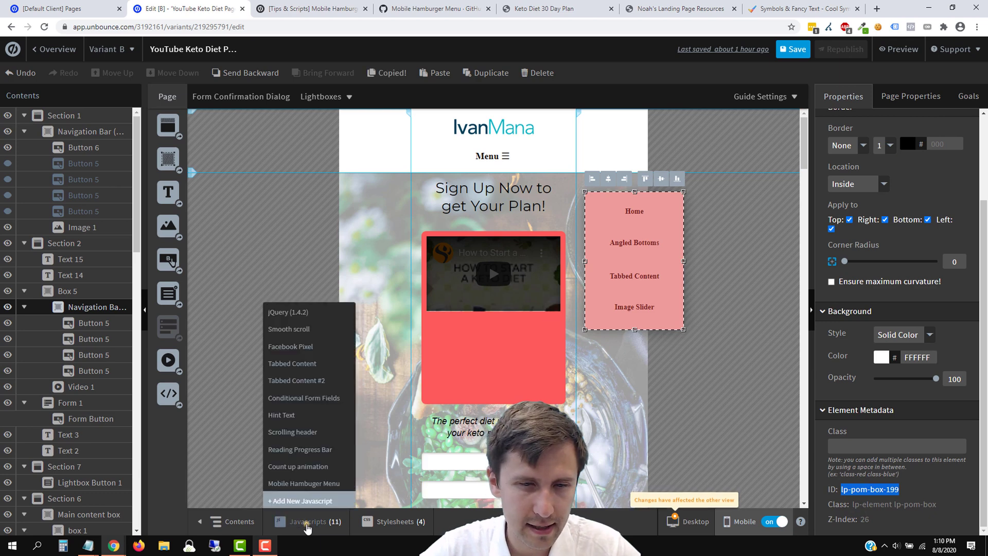
pyautogui.click(291, 484)
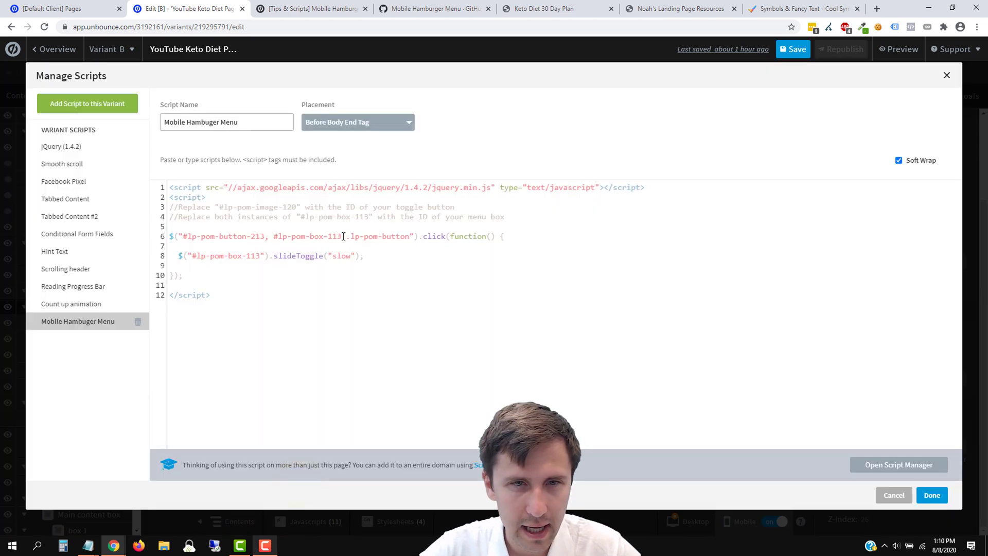
# Paste lp-pom-box-199 over both lp-pom-box-113 references in the script and keep the changes
pyautogui.moveTo(342, 237); pyautogui.dragTo(279, 238)
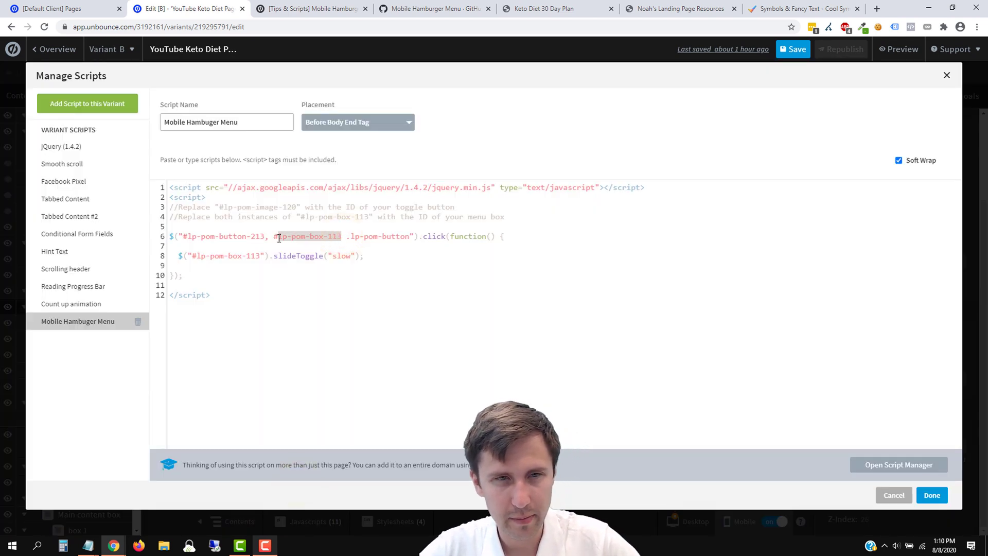
pyautogui.hotkey('ctrl', 'v')
pyautogui.press('BackSpace')
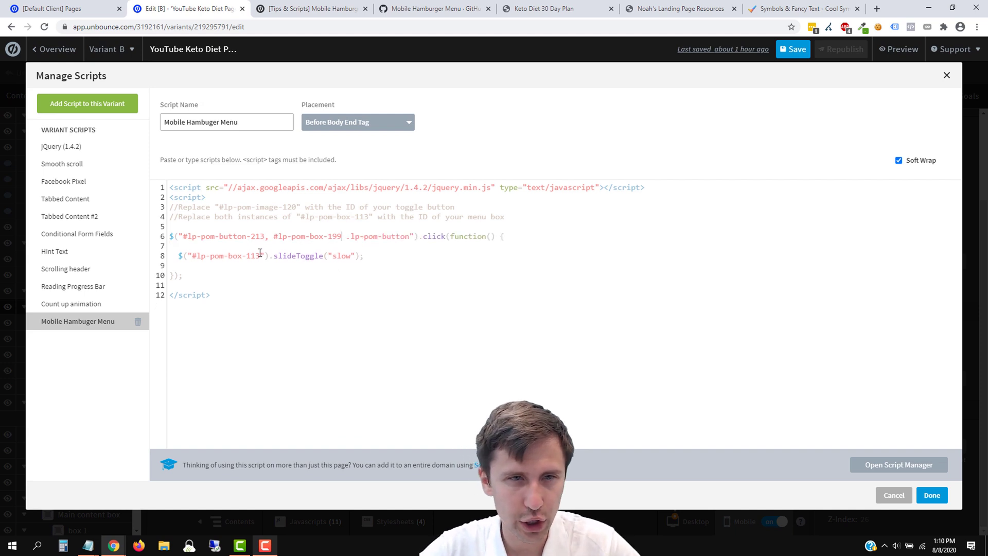
pyautogui.moveTo(260, 256); pyautogui.dragTo(200, 259)
pyautogui.hotkey('ctrl', 'v')
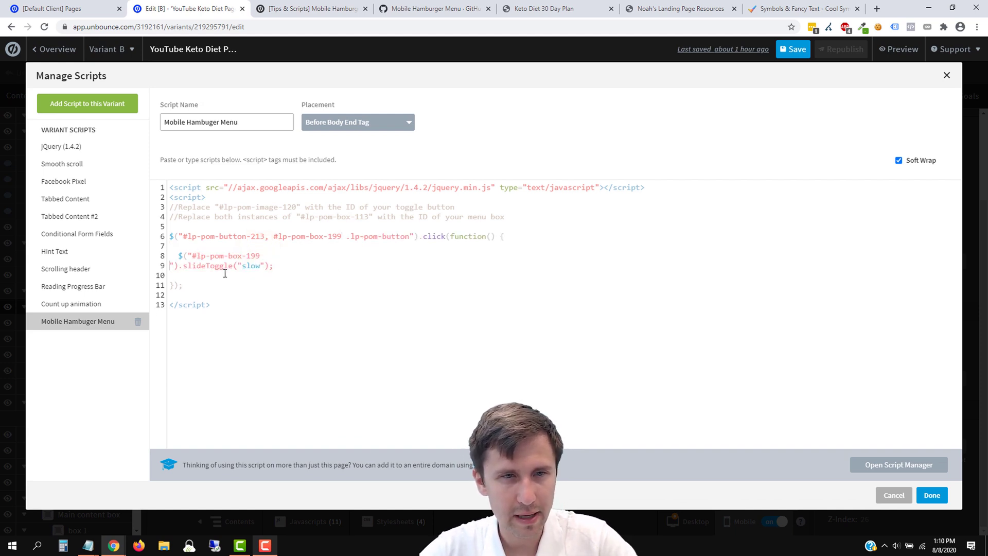
pyautogui.press('BackSpace')
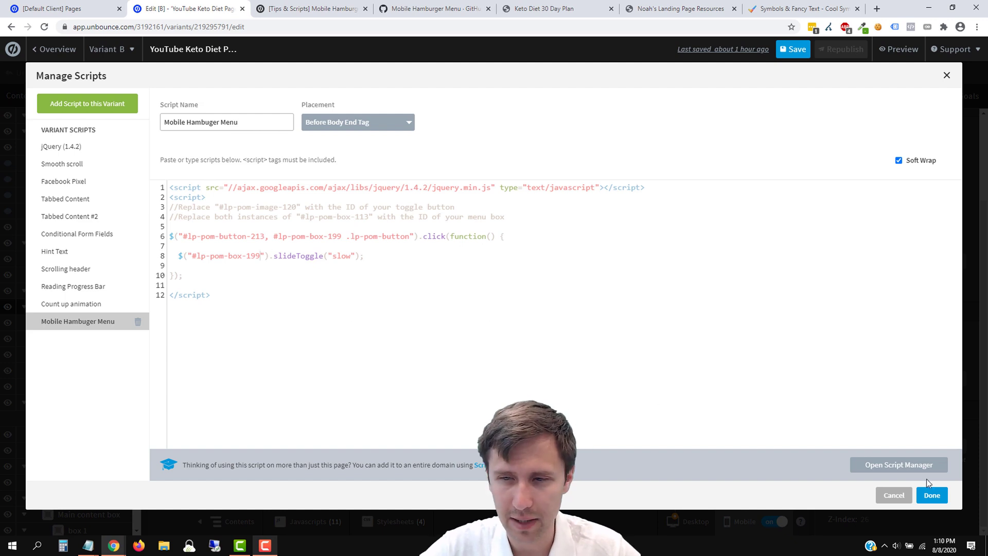
pyautogui.click(931, 496)
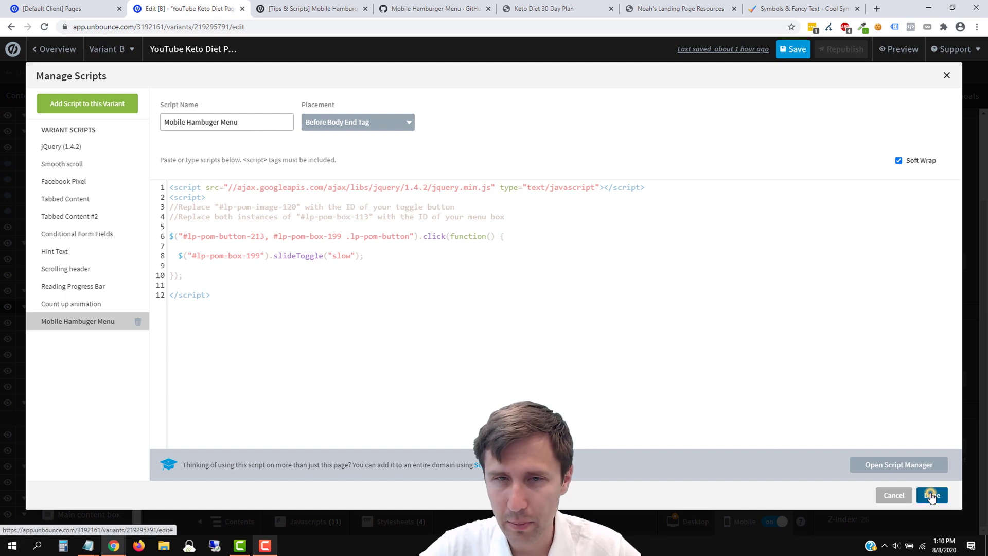
# Open the Mobile Hamburger Menu stylesheet and review the demo mobile menu and community instructions
pyautogui.click(378, 522)
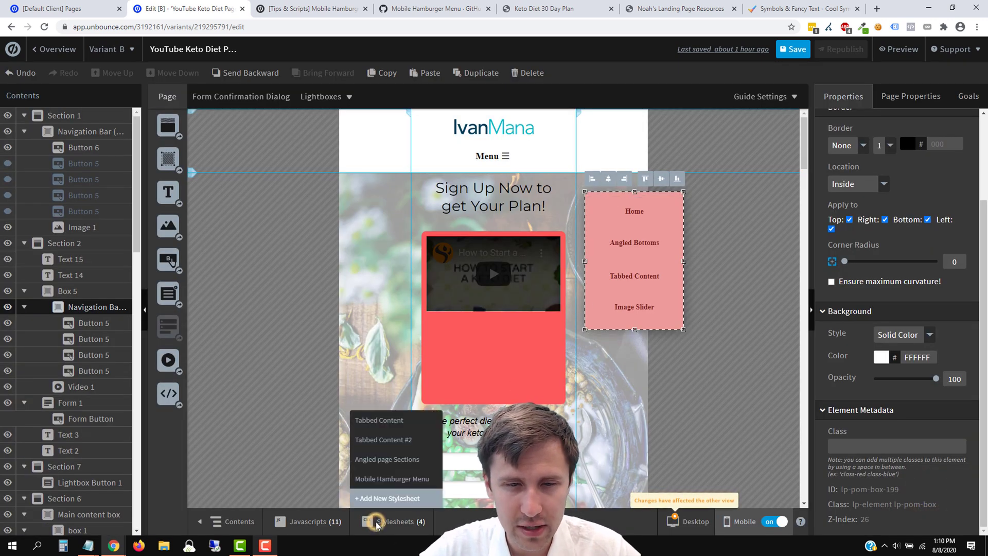
pyautogui.click(376, 475)
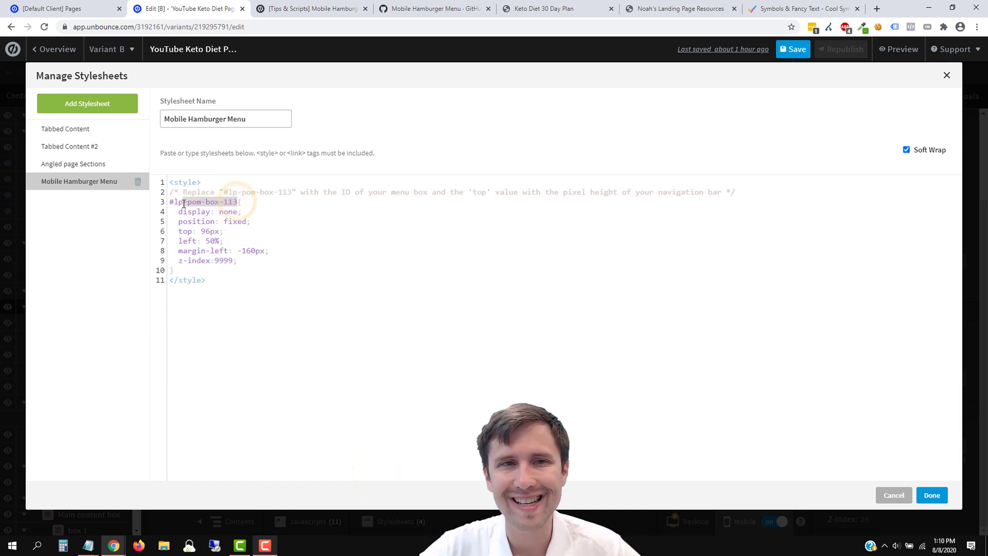
pyautogui.click(669, 8)
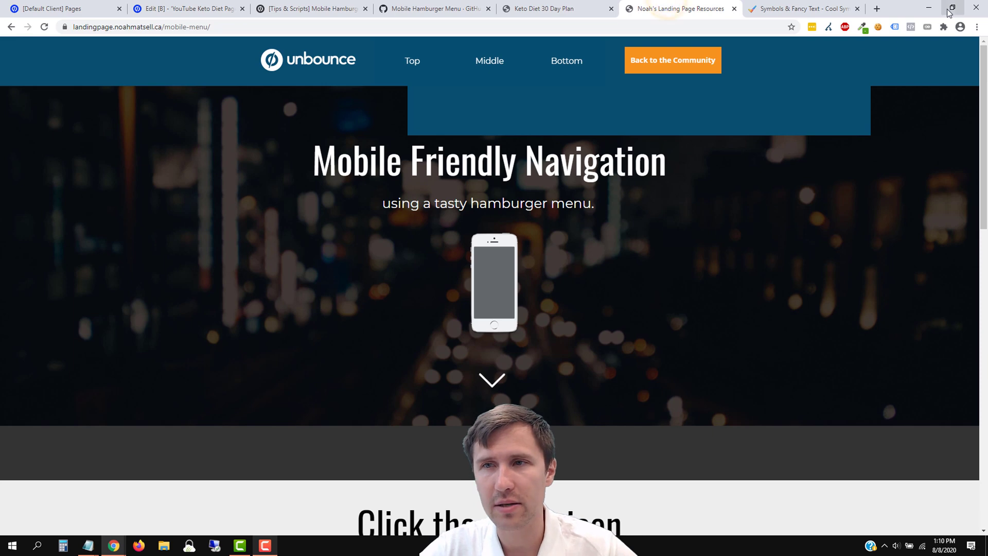
pyautogui.click(952, 8)
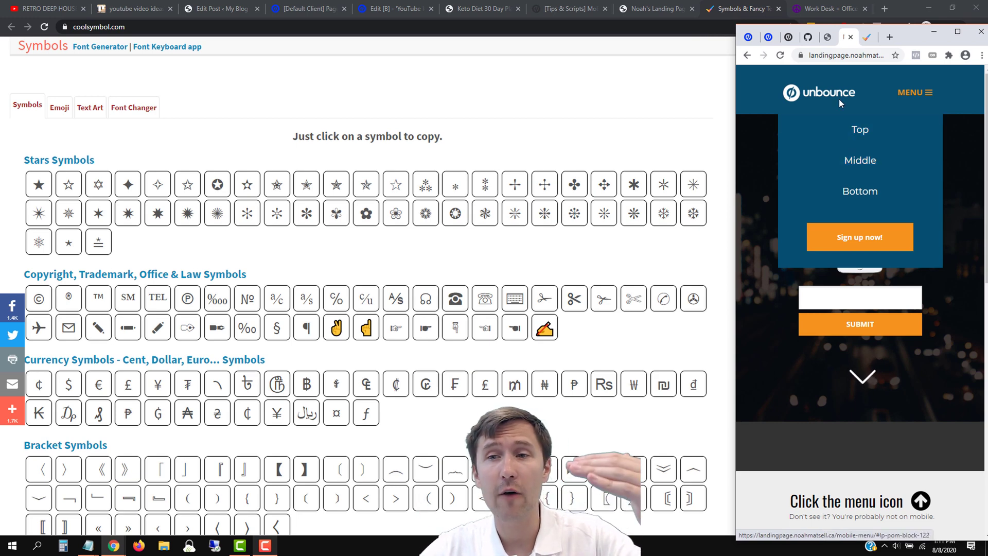
pyautogui.click(955, 33)
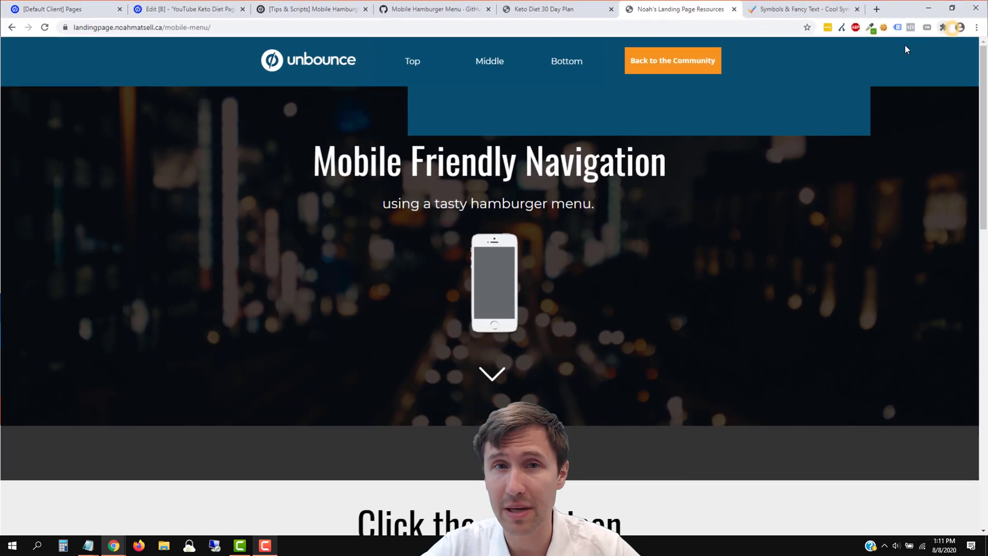
pyautogui.click(301, 11)
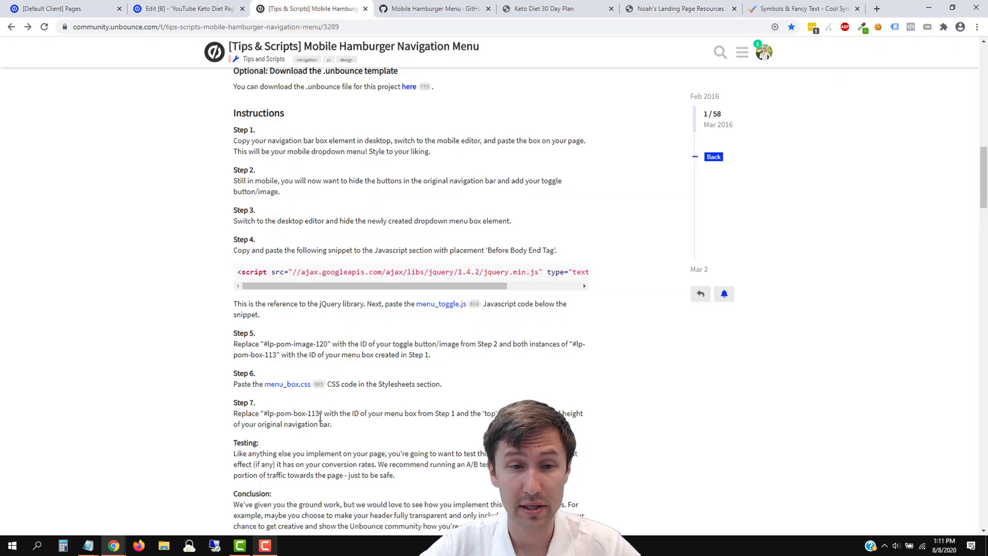
# Paste the new menu box ID into the stylesheet selector on line 3 and keep it
pyautogui.click(205, 4)
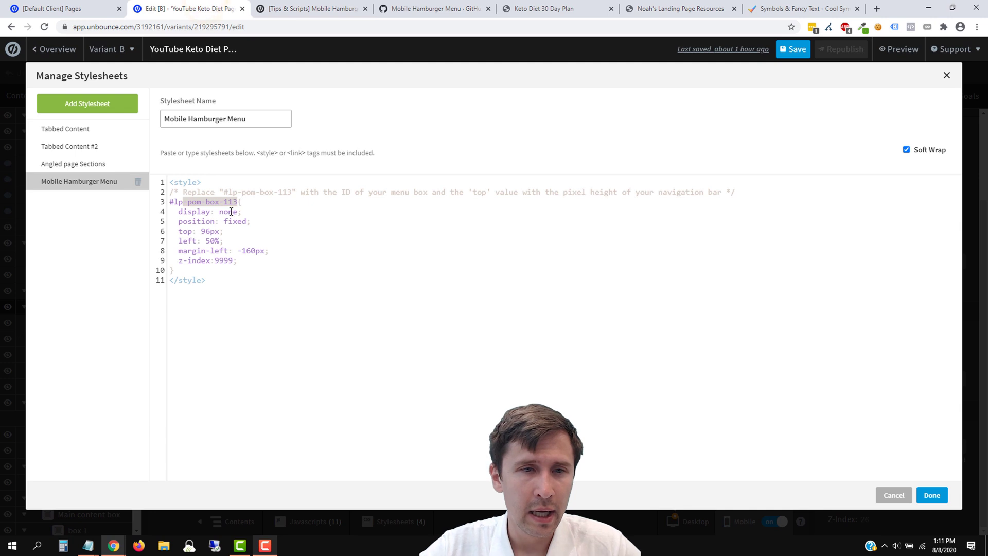
pyautogui.hotkey('ctrl', 'v')
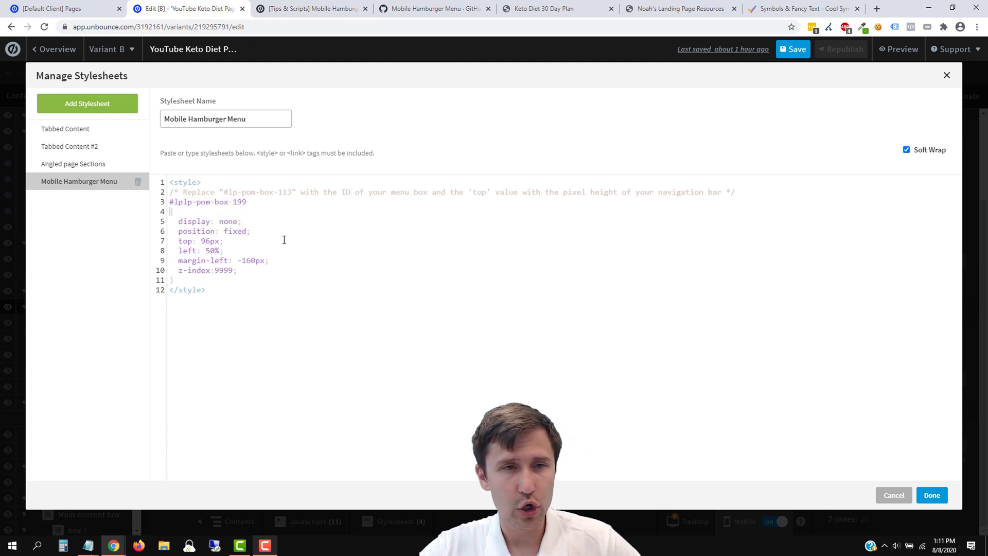
pyautogui.press('BackSpace')
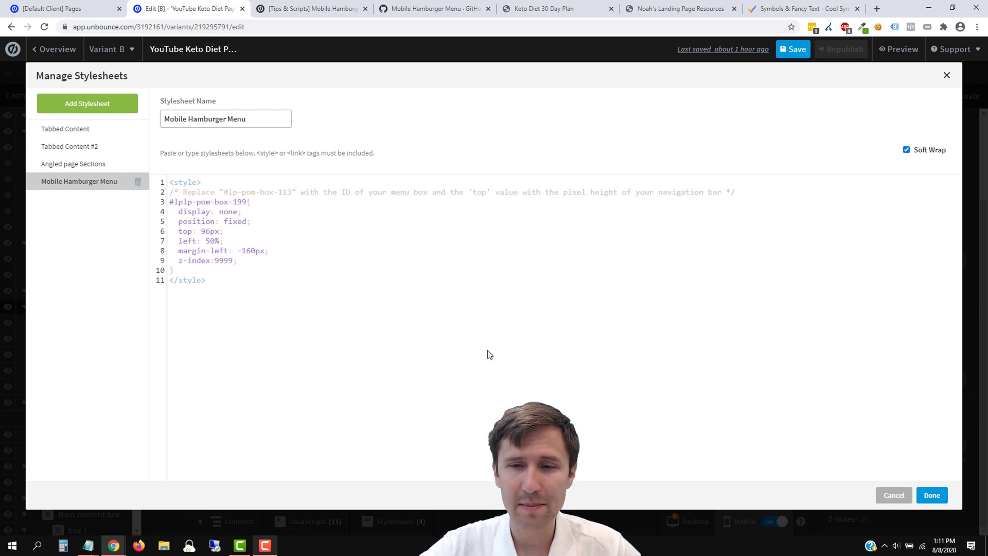
pyautogui.click(932, 495)
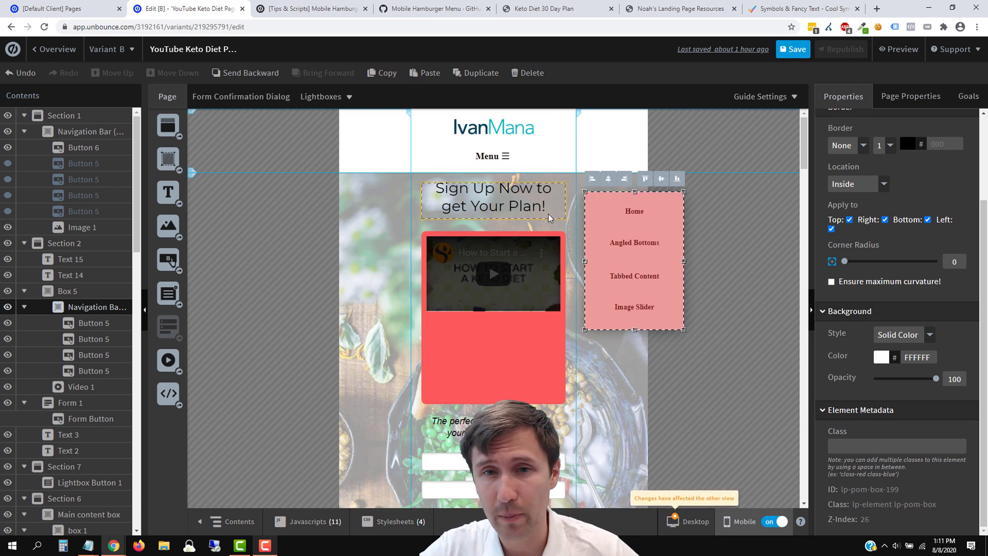
# Read the navigation bar's 124 height and change the stylesheet's top from 96px to 124px
pyautogui.click(569, 146)
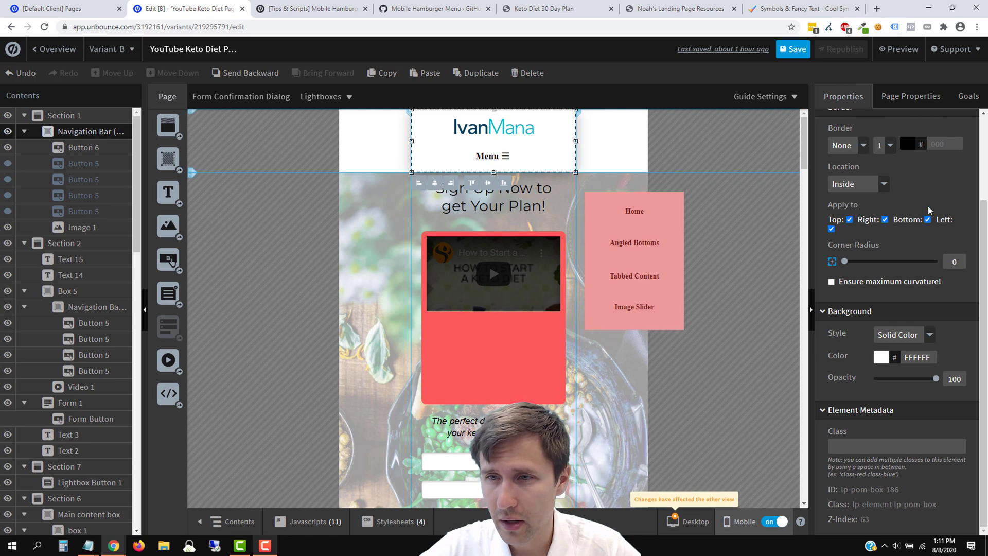
pyautogui.scroll(3, 921, 216)
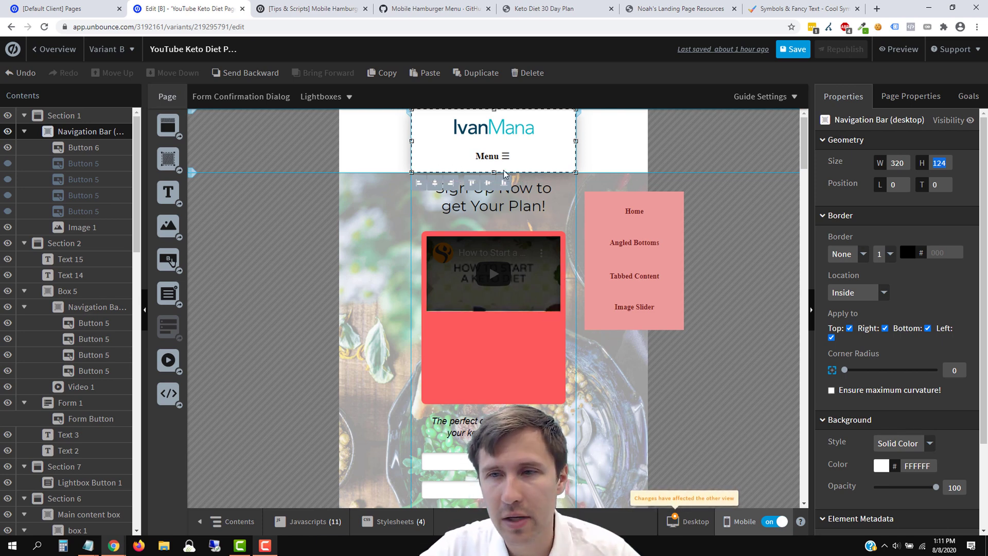
pyautogui.click(381, 521)
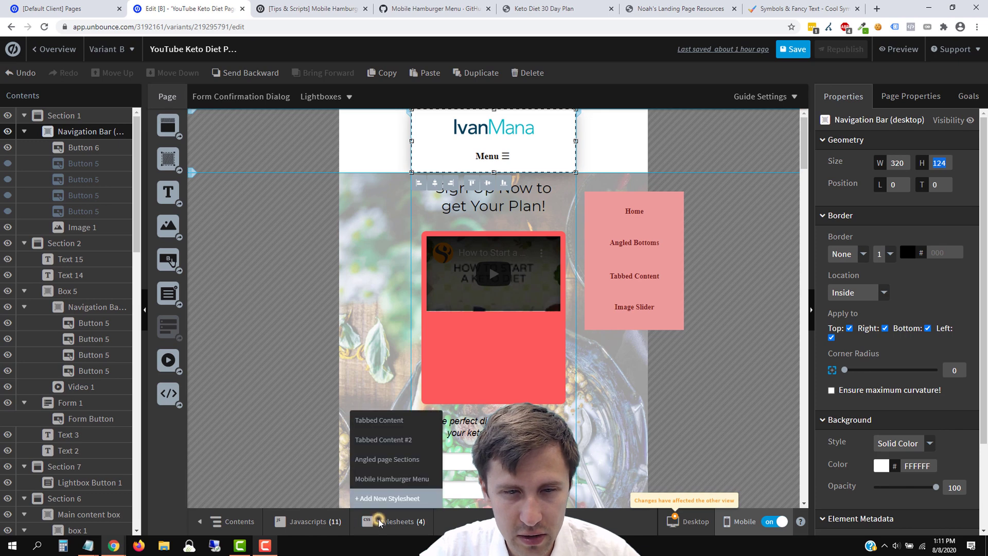
pyautogui.click(381, 476)
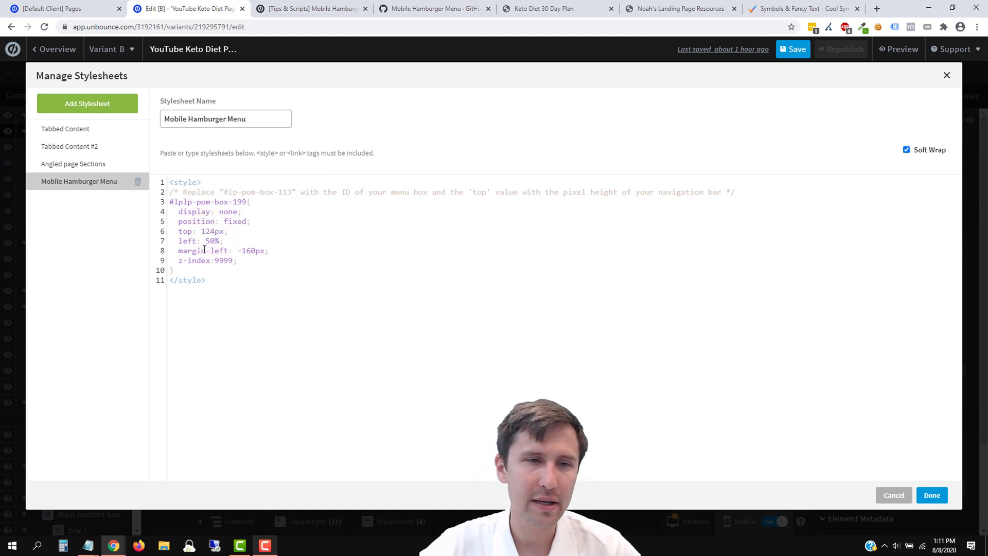
pyautogui.moveTo(211, 248); pyautogui.dragTo(260, 244)
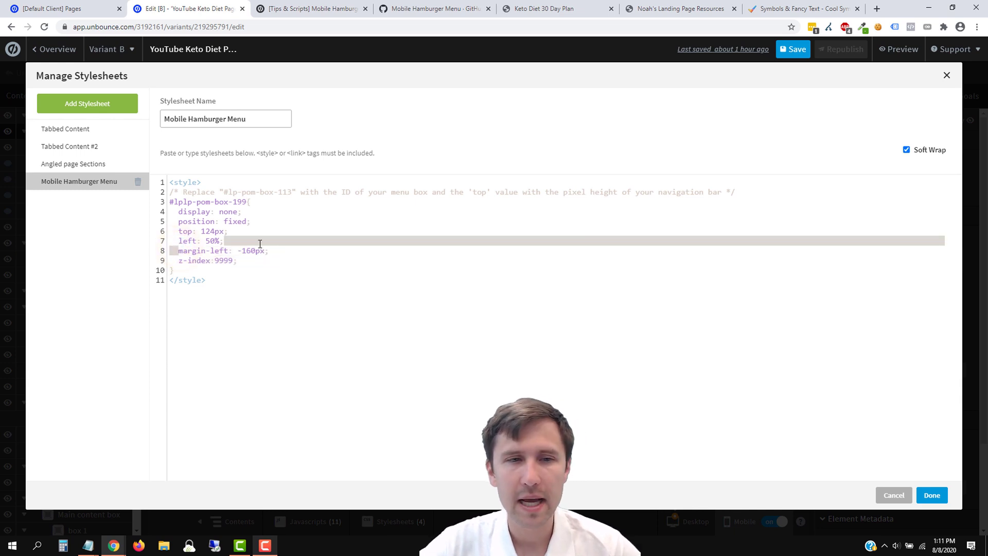
pyautogui.click(925, 496)
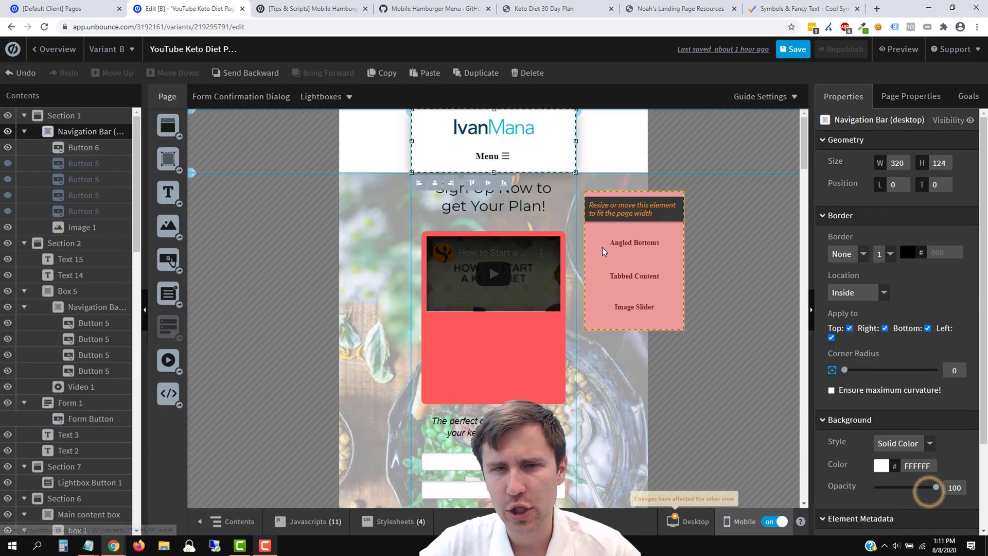
# Save the page, check the Home and Angled Bottoms desktop button links, and start republishing
pyautogui.click(797, 49)
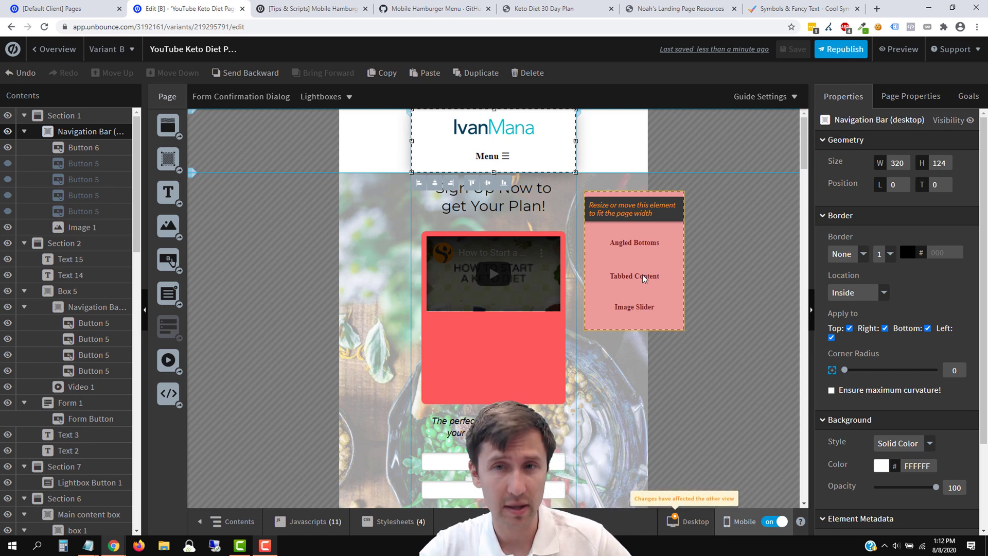
pyautogui.click(688, 522)
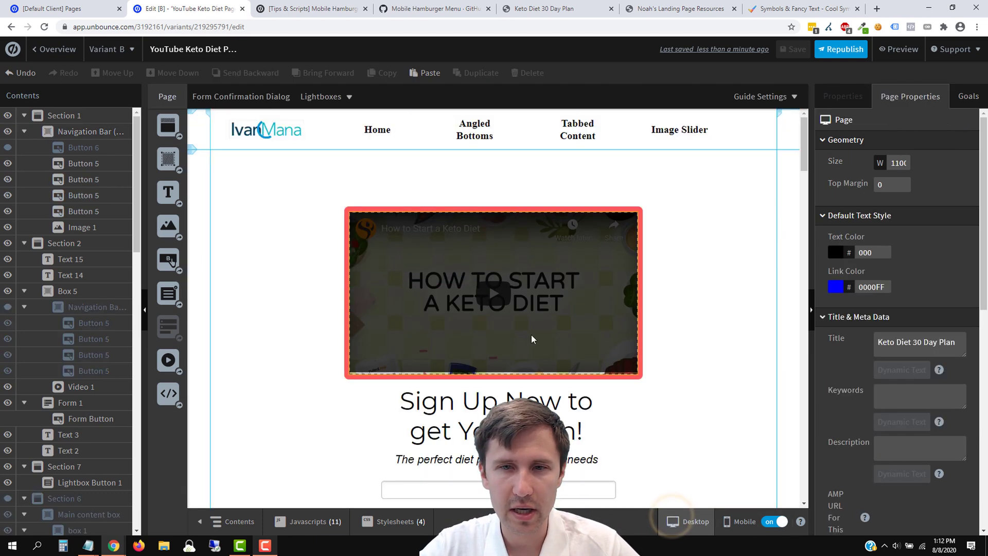
pyautogui.click(379, 135)
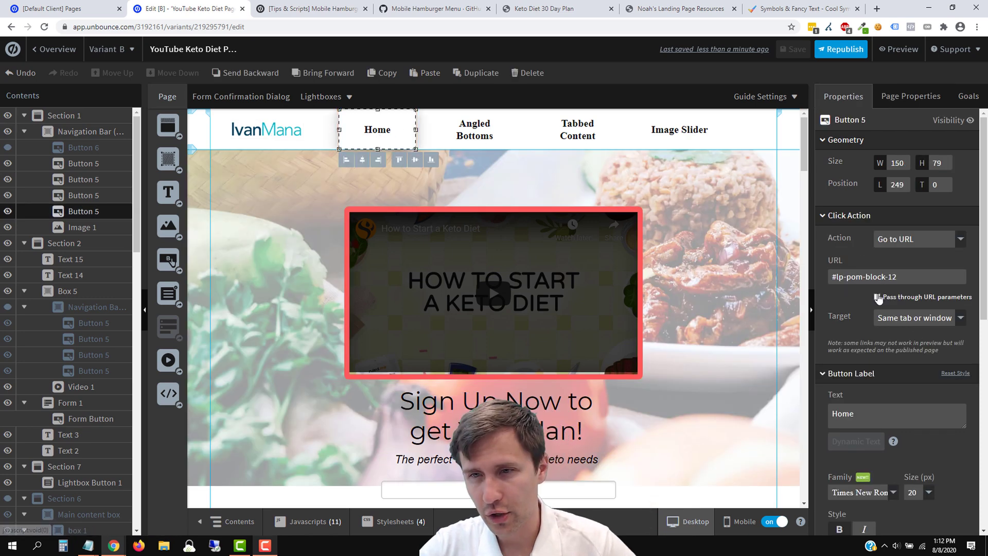
pyautogui.scroll(-3, 417, 191)
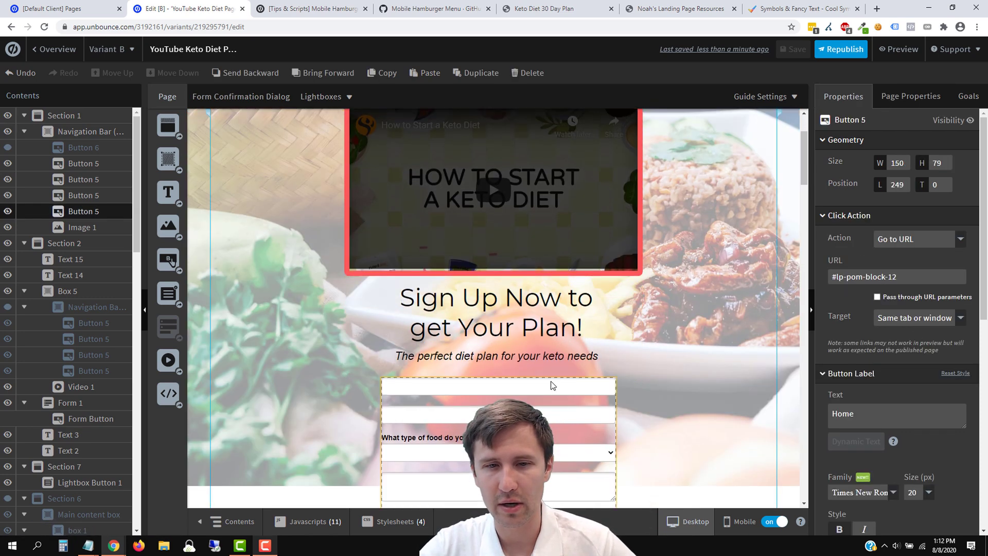
pyautogui.scroll(3, 417, 190)
pyautogui.click(444, 136)
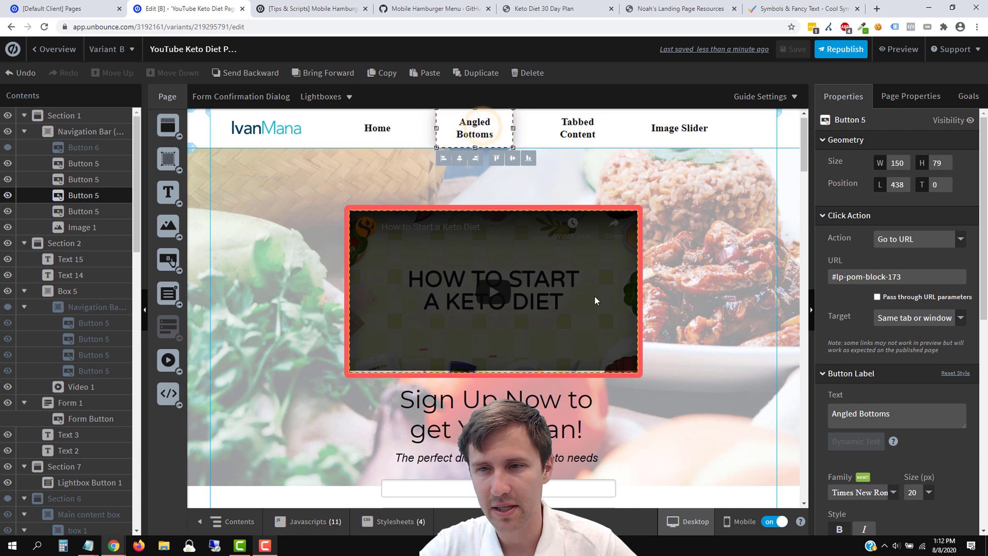
pyautogui.scroll(-7, 595, 296)
pyautogui.scroll(-6, 412, 386)
pyautogui.scroll(13, 443, 397)
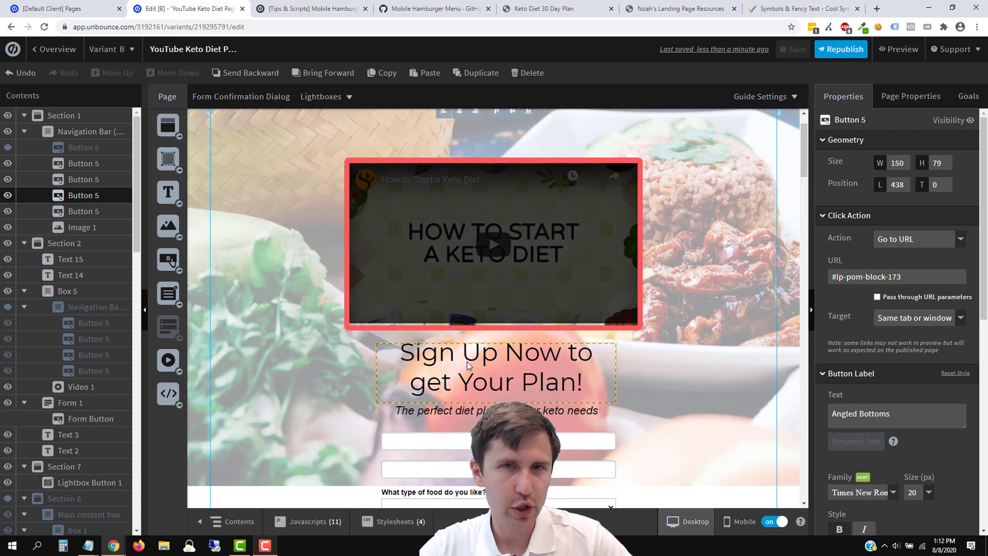
pyautogui.click(845, 54)
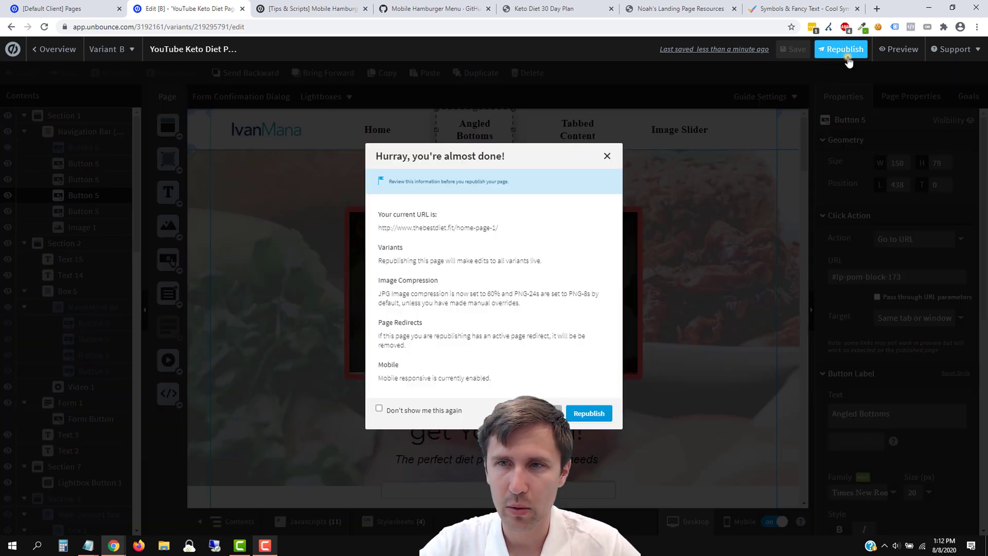
# Confirm the republish and open the live keto page from the success message
pyautogui.click(588, 414)
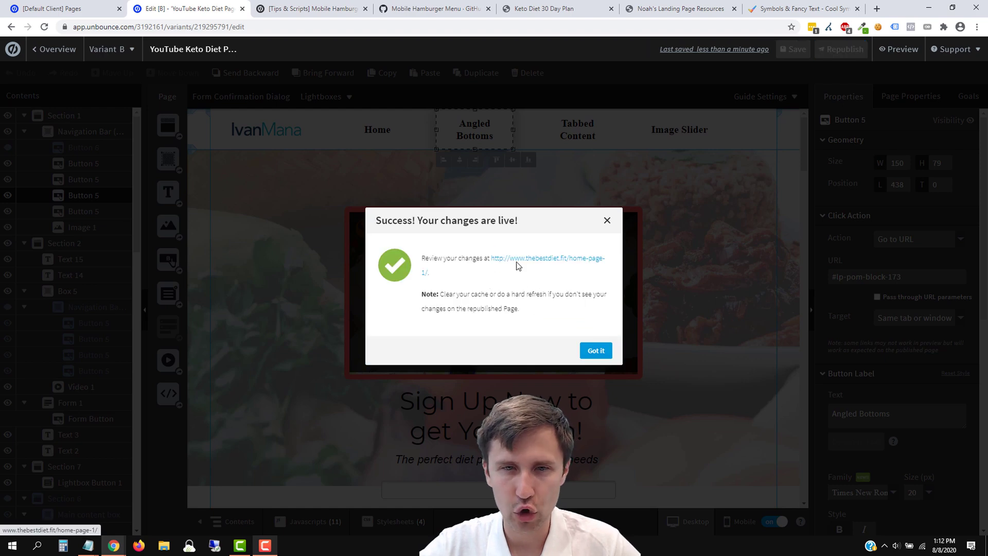
pyautogui.click(517, 262)
pyautogui.click(276, 12)
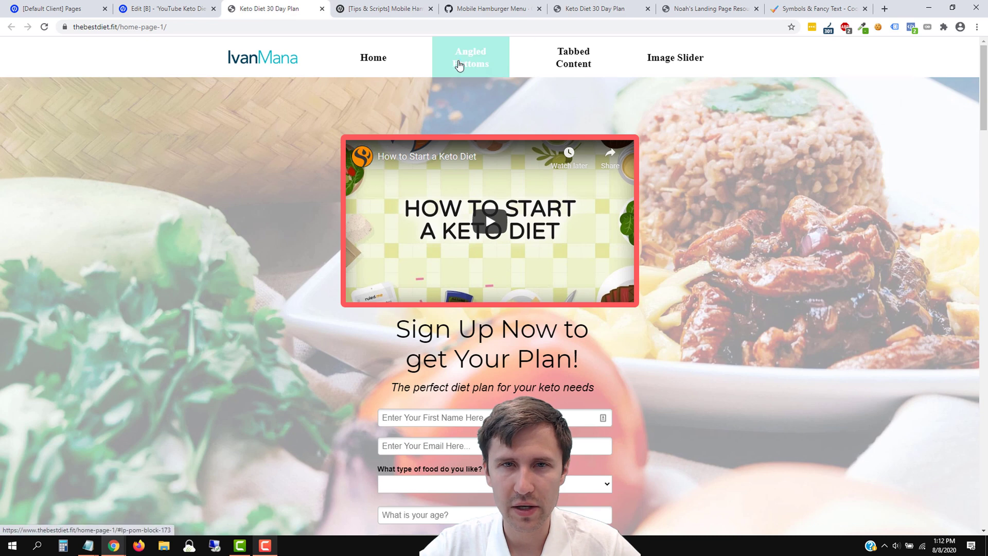
# Try the live page's Menu in a narrow mobile-width window, then maximize and return to the editor
pyautogui.click(459, 64)
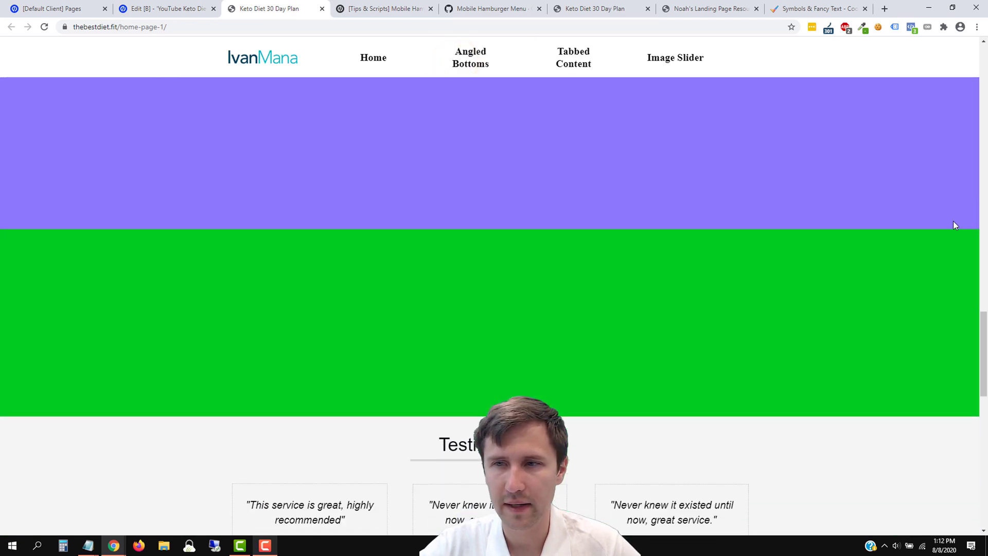
pyautogui.moveTo(983, 358); pyautogui.dragTo(983, 82)
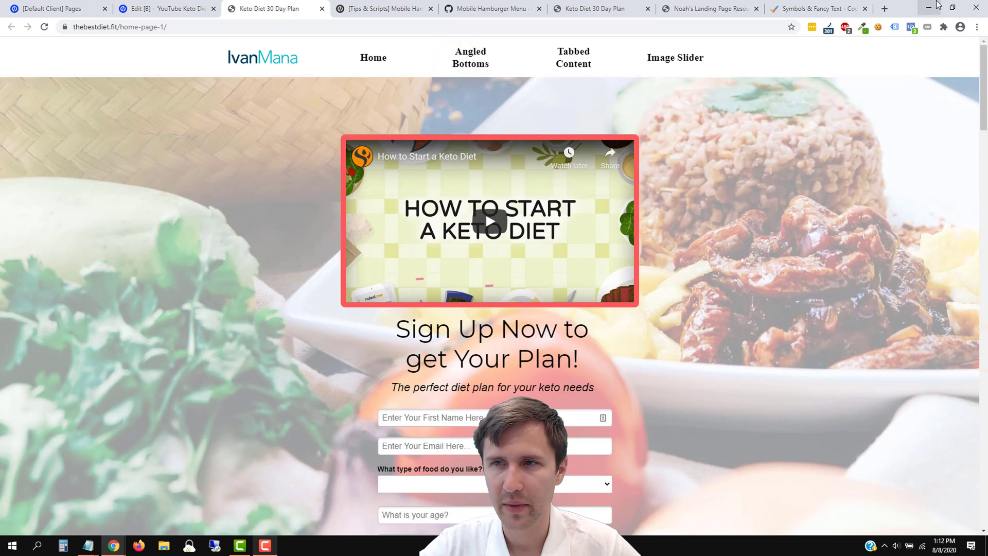
pyautogui.click(958, 8)
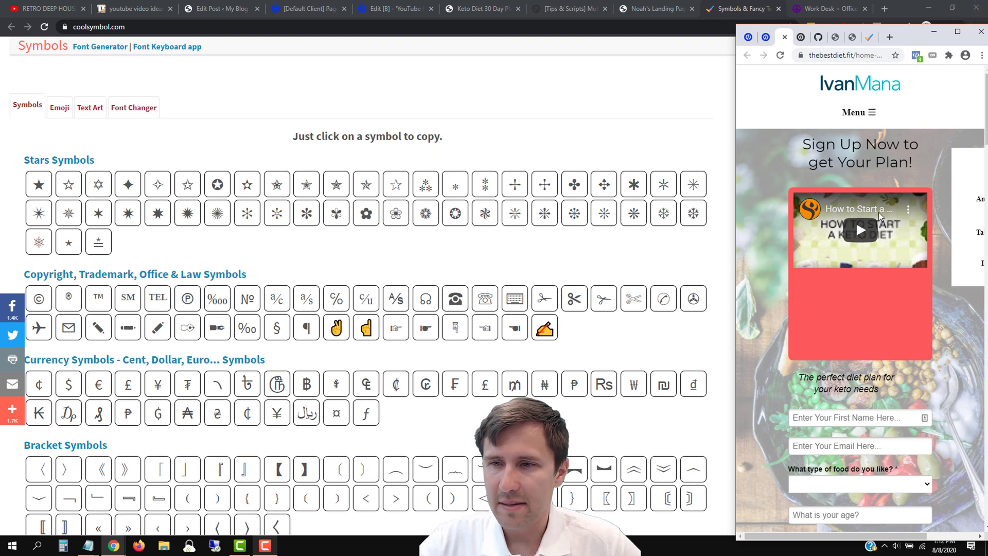
pyautogui.click(869, 114)
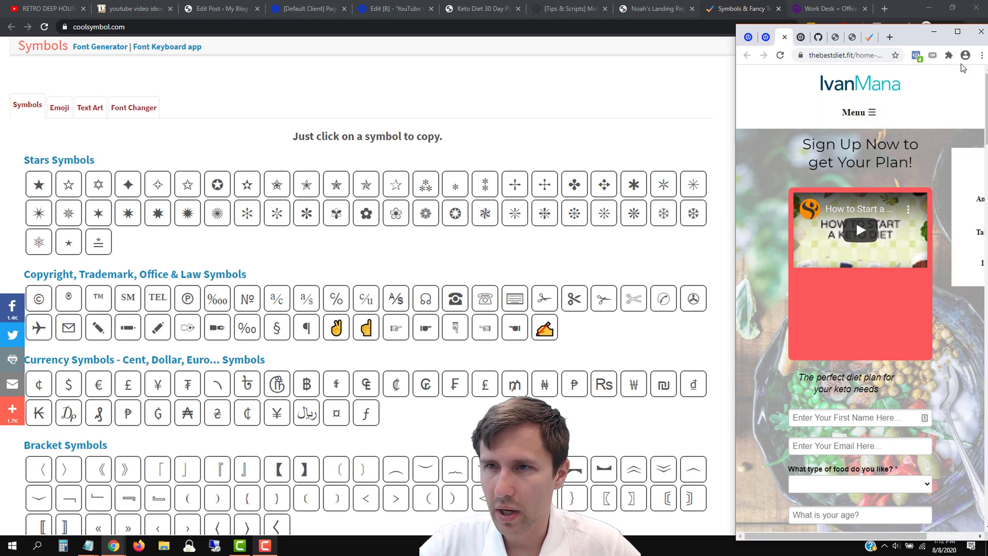
pyautogui.click(958, 32)
pyautogui.click(196, 7)
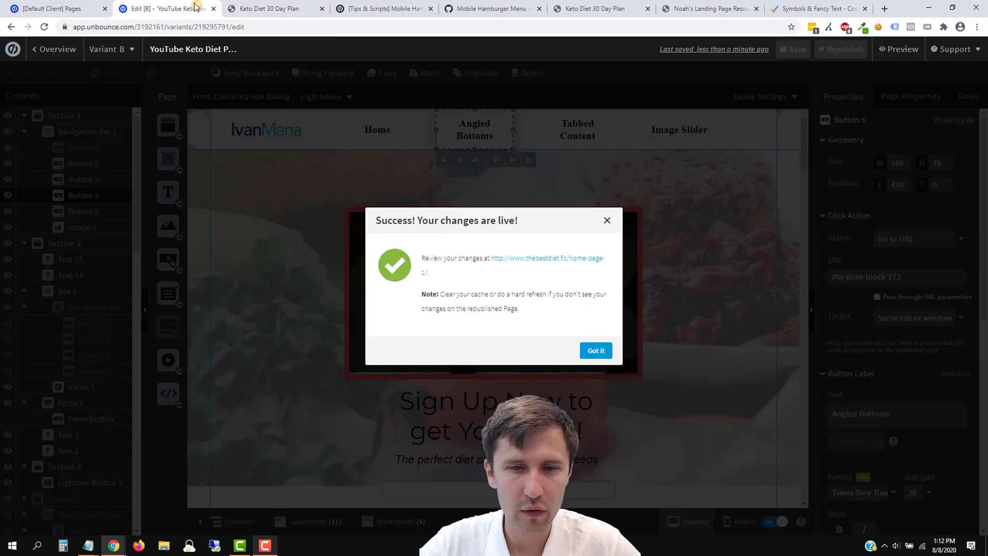
# Dismiss the live notice, switch to the mobile layout, and review the Mobile Hamburger Menu script
pyautogui.click(596, 348)
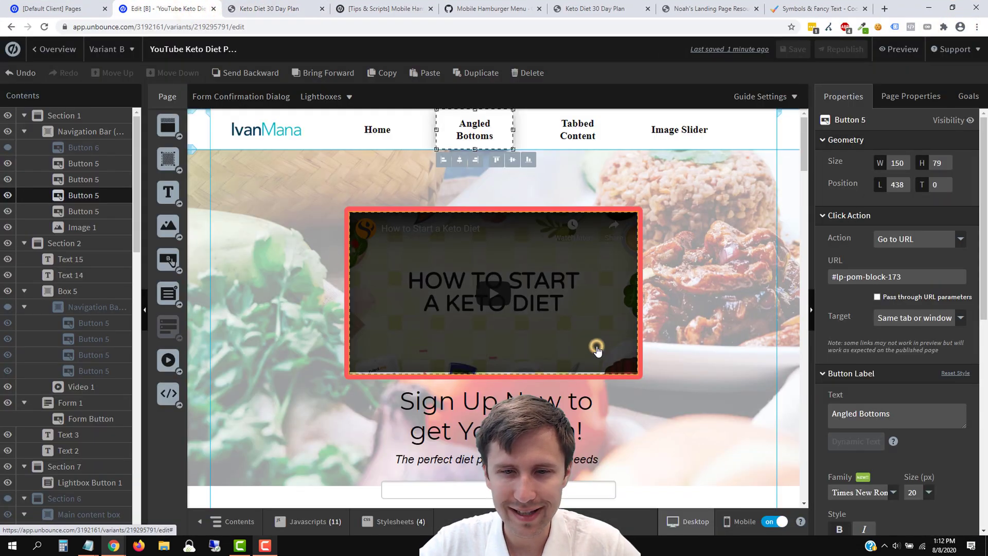
pyautogui.click(731, 523)
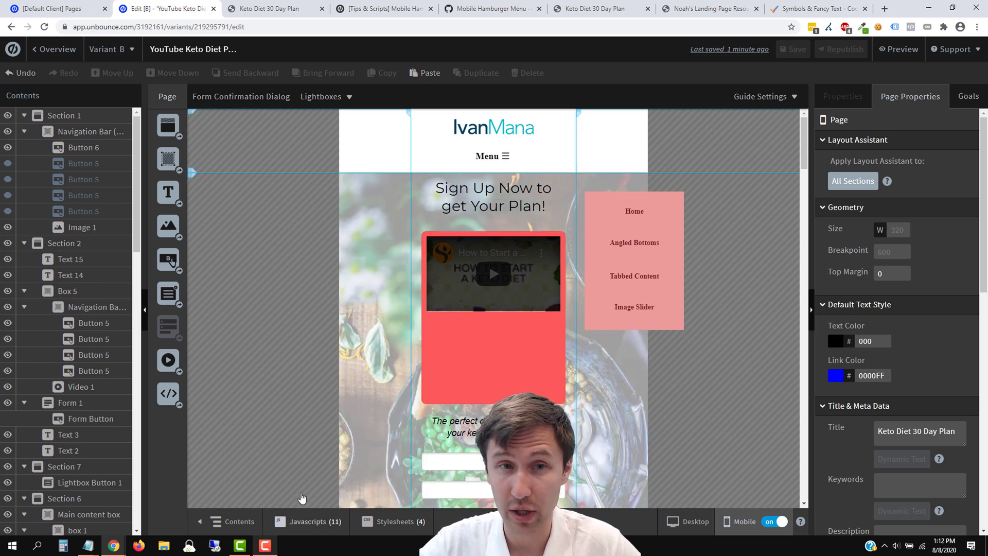
pyautogui.click(303, 522)
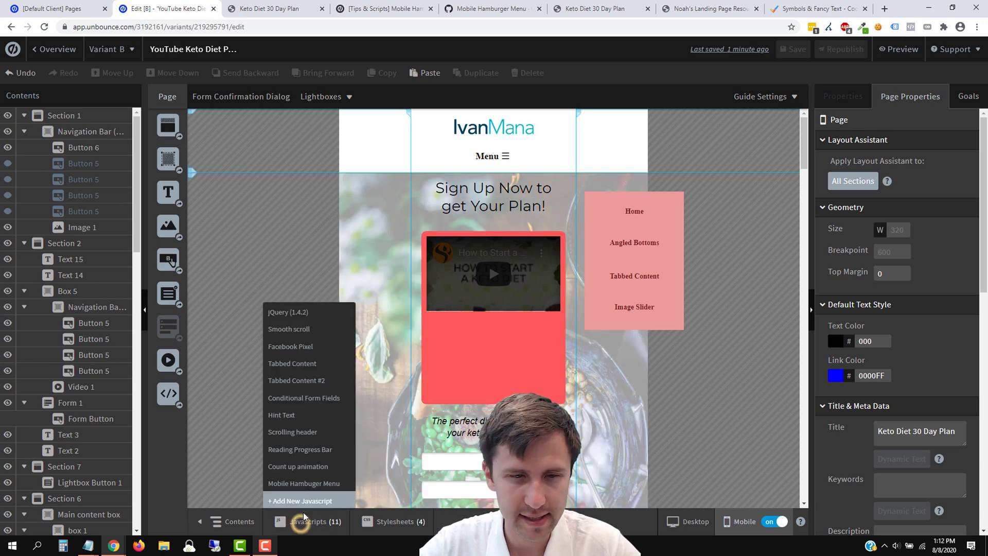
pyautogui.click(302, 484)
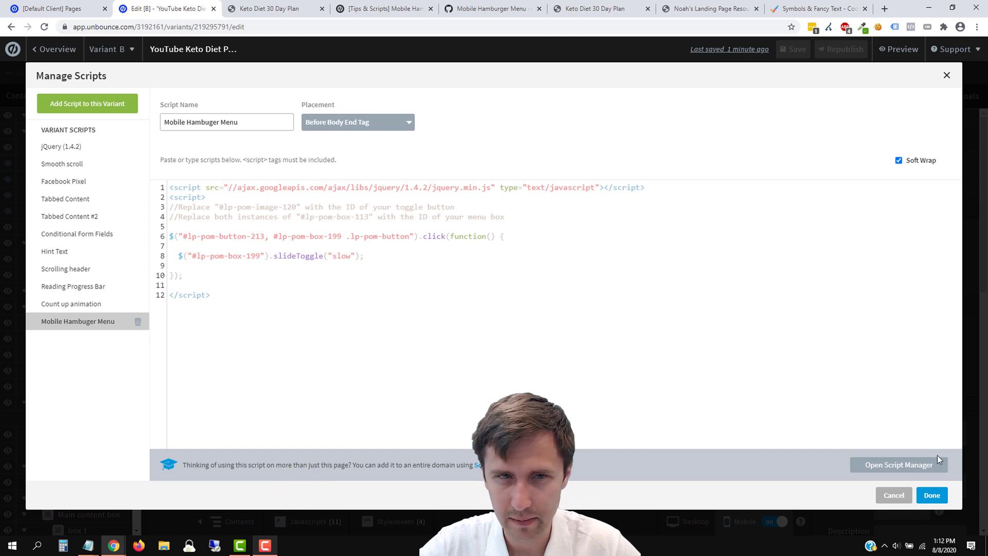
pyautogui.click(932, 495)
# Select the pink menu box to confirm its ID lp-pom-box-199 and reopen the script
pyautogui.click(668, 218)
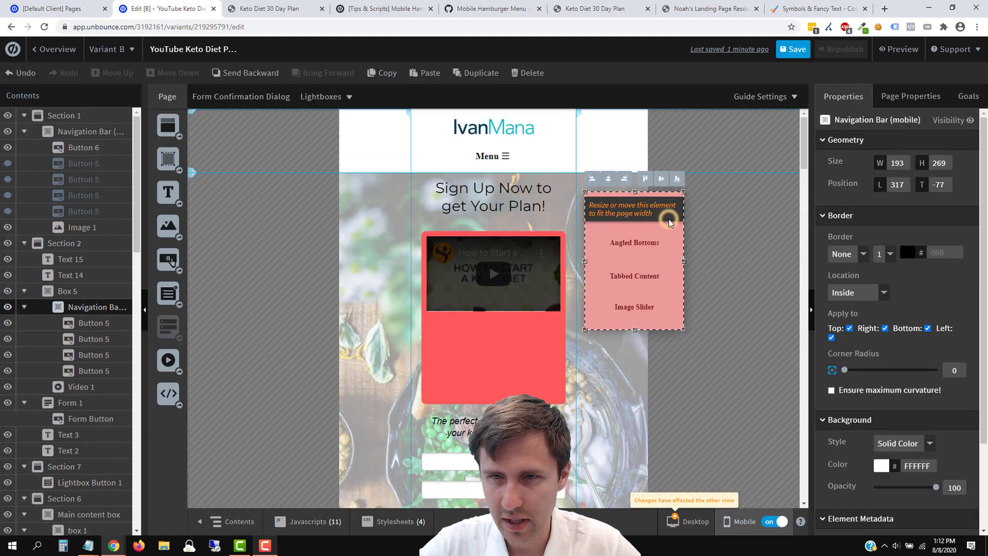
pyautogui.scroll(-3, 923, 446)
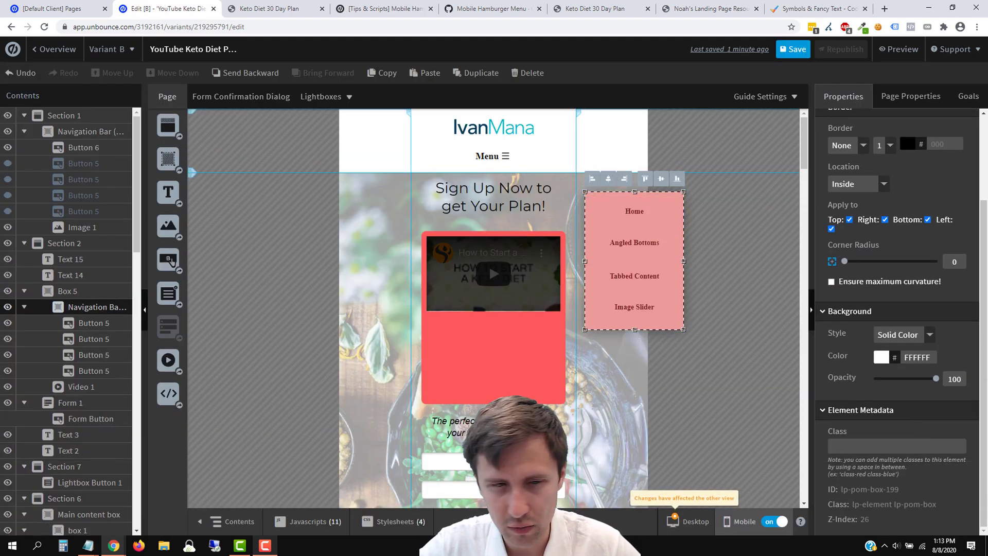
pyautogui.click(305, 521)
pyautogui.click(296, 483)
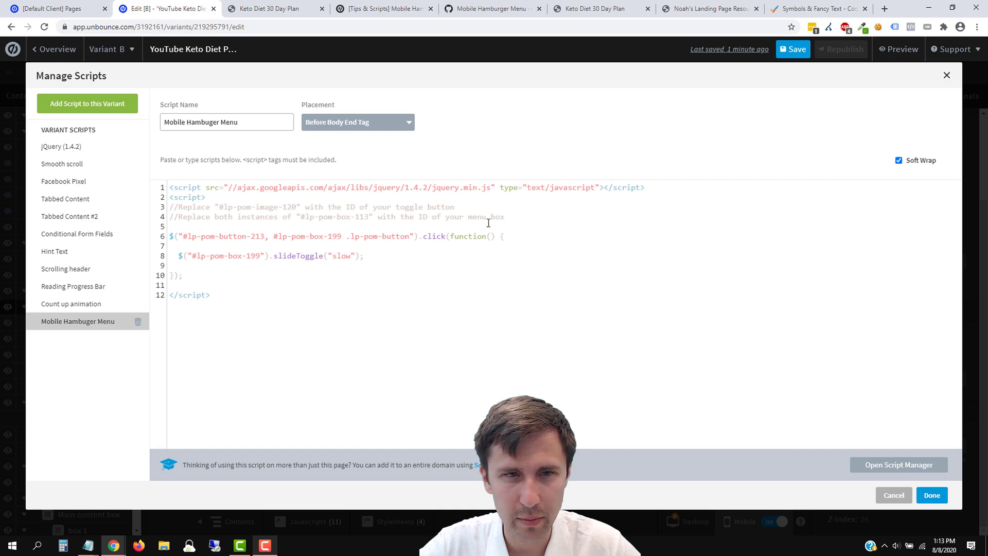
# Delete the extra 'lp' so the stylesheet selector reads #lp-pom-box-199
pyautogui.click(895, 494)
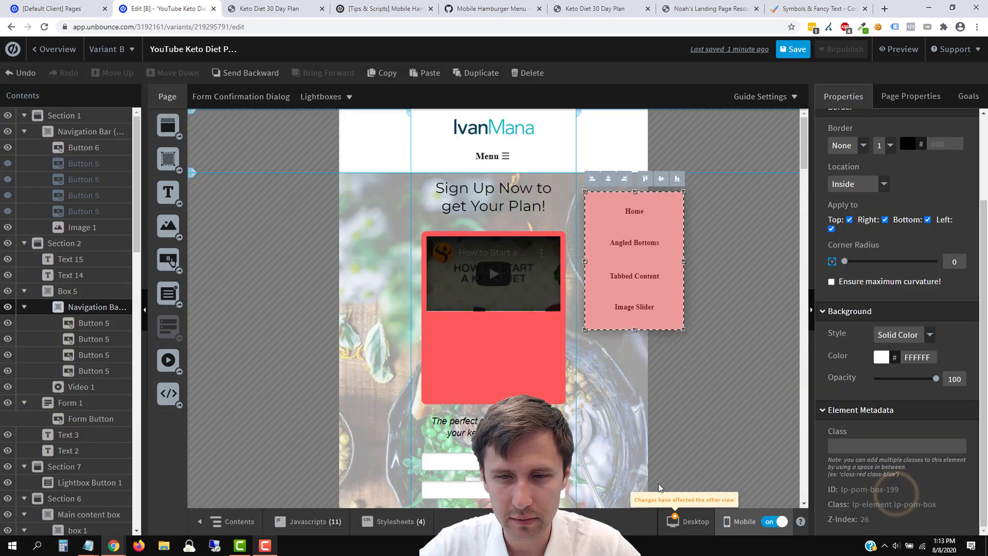
pyautogui.click(396, 522)
pyautogui.click(390, 479)
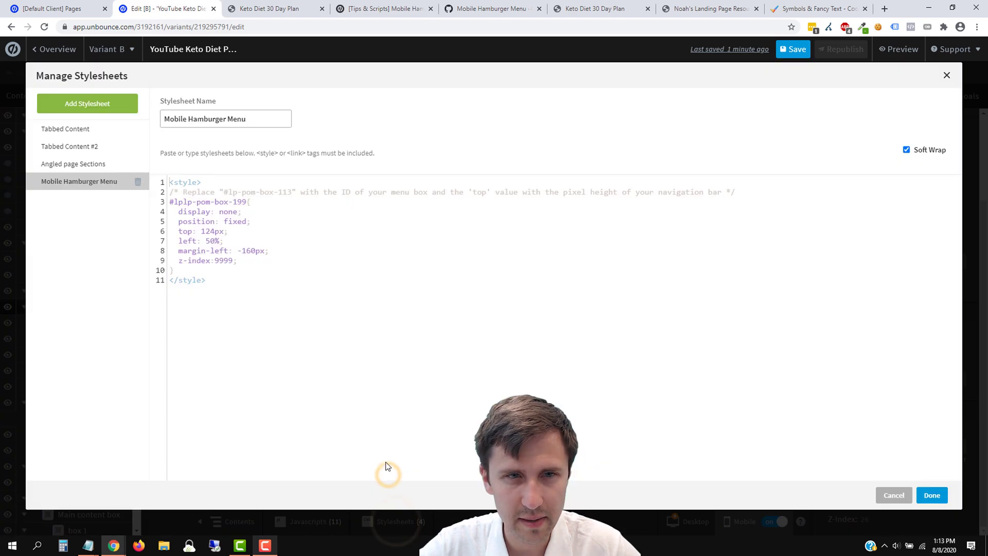
pyautogui.click(181, 202)
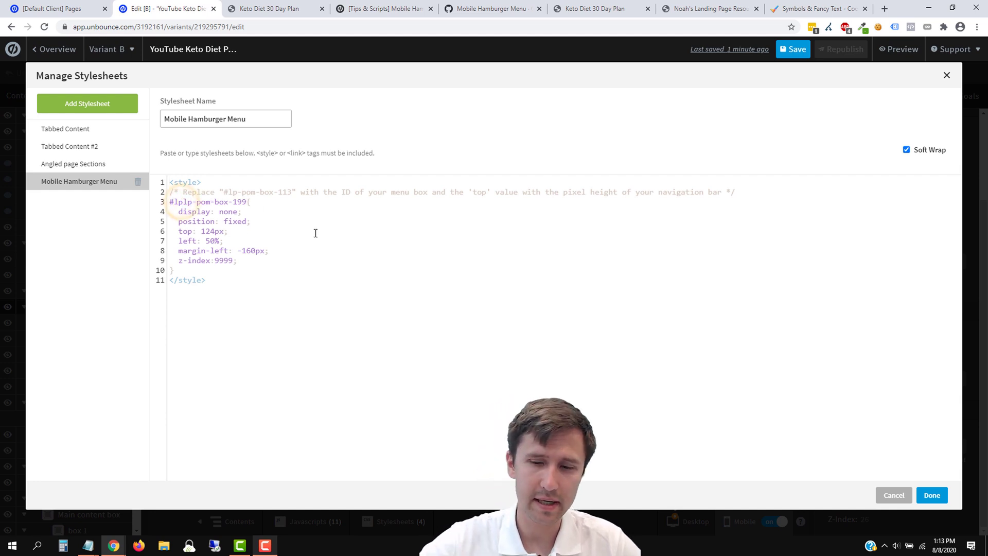
pyautogui.press('BackSpace')
pyautogui.press('BackSpace')
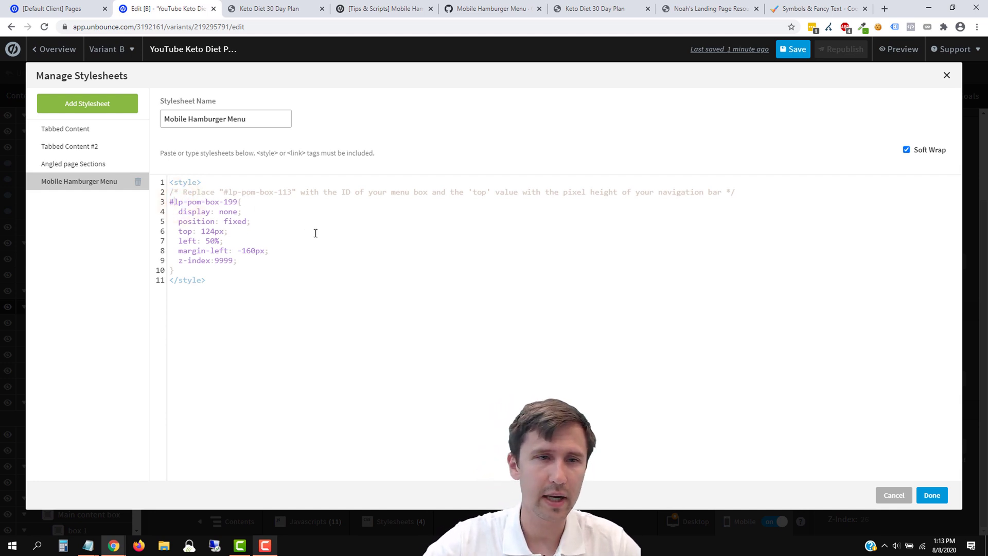
pyautogui.click(933, 496)
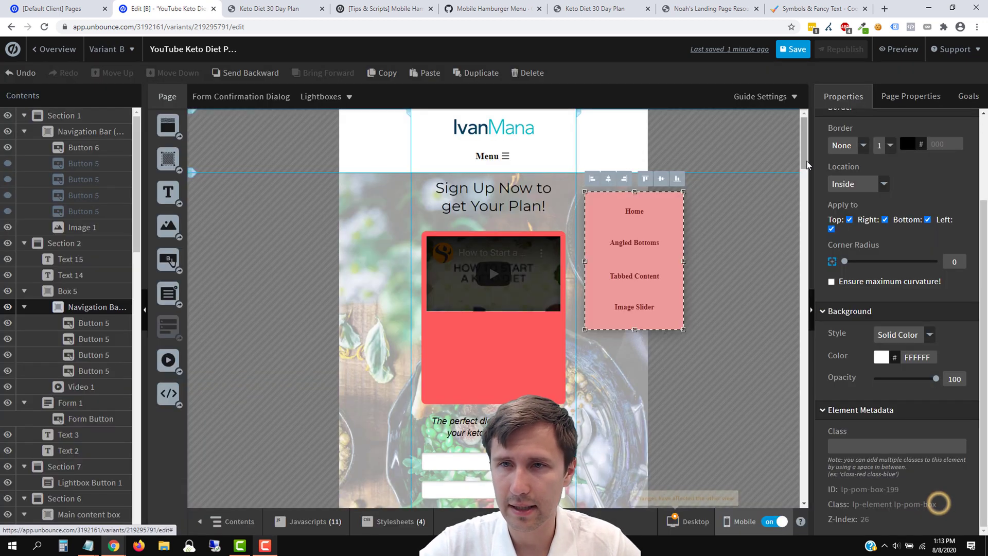
# Save and republish the keto page, then switch to the live page tab
pyautogui.click(794, 49)
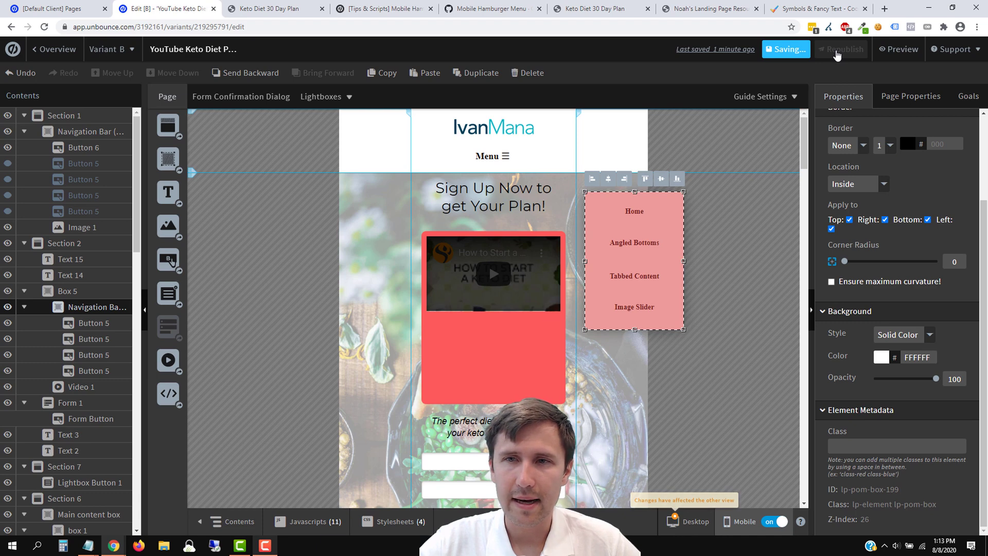
pyautogui.click(836, 49)
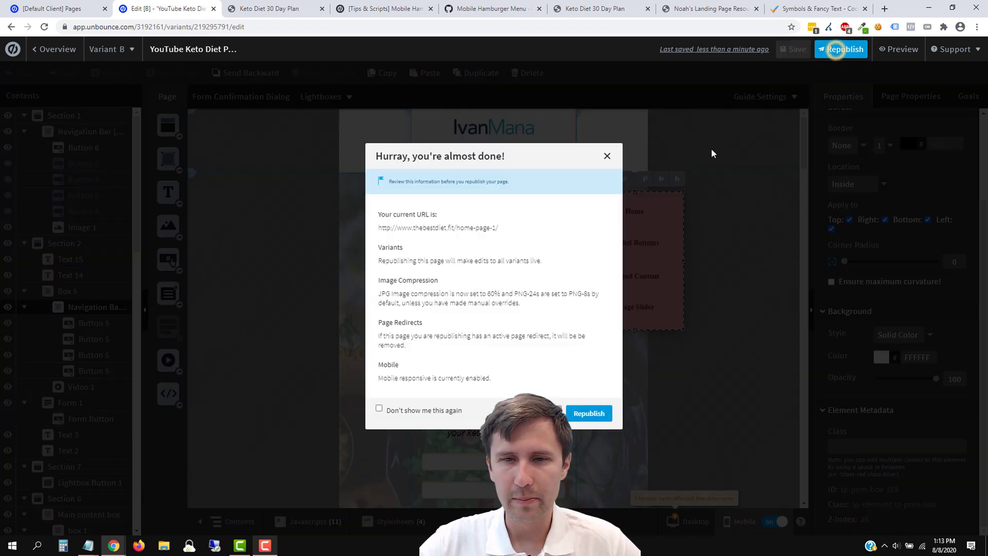
pyautogui.click(590, 414)
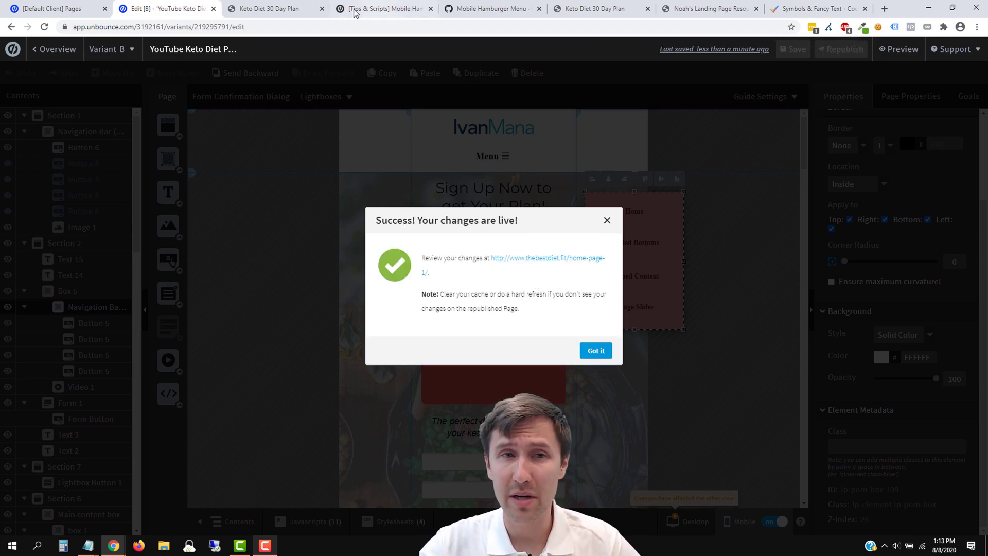
pyautogui.click(272, 9)
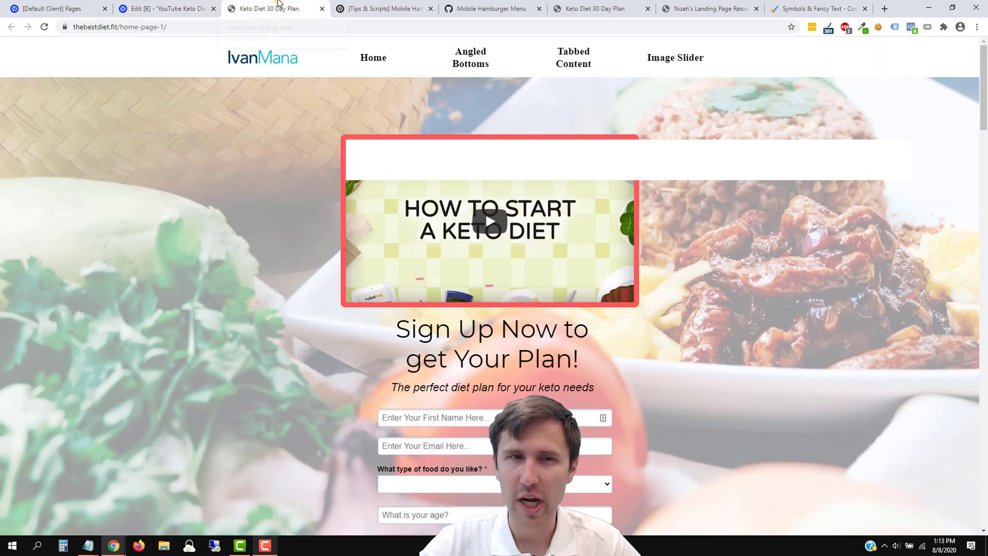
# Reload the live page at mobile width and test the Menu dropdown and its Home link
pyautogui.click(44, 27)
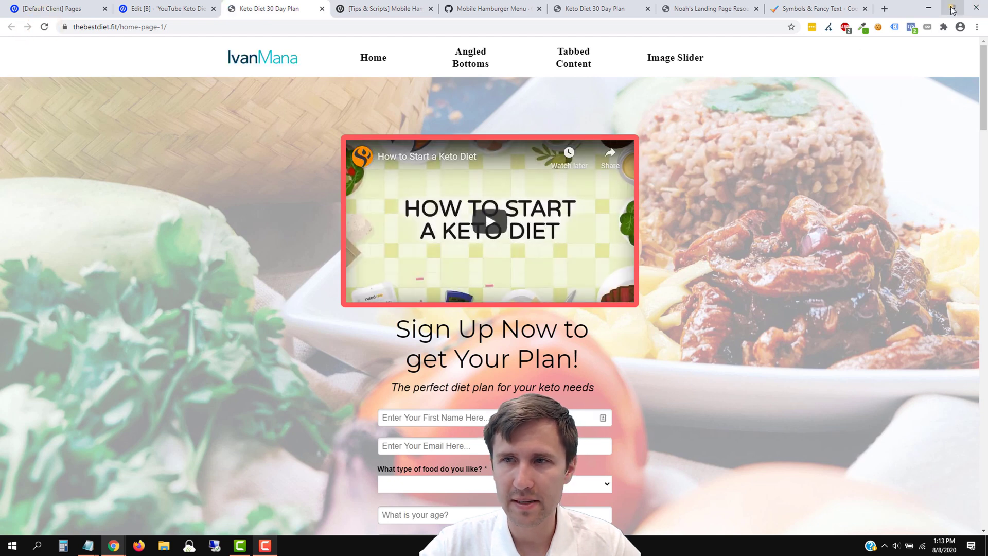
pyautogui.click(953, 9)
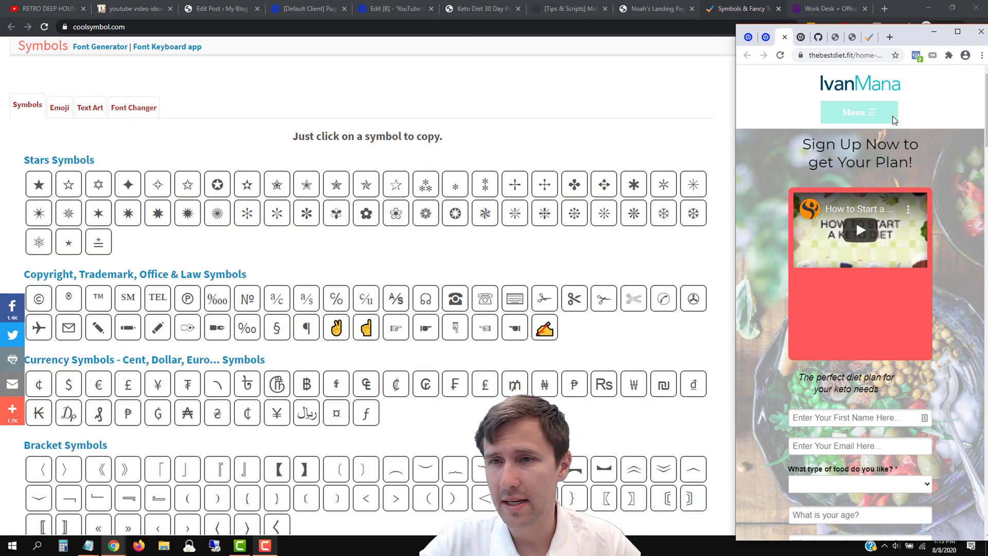
pyautogui.click(866, 113)
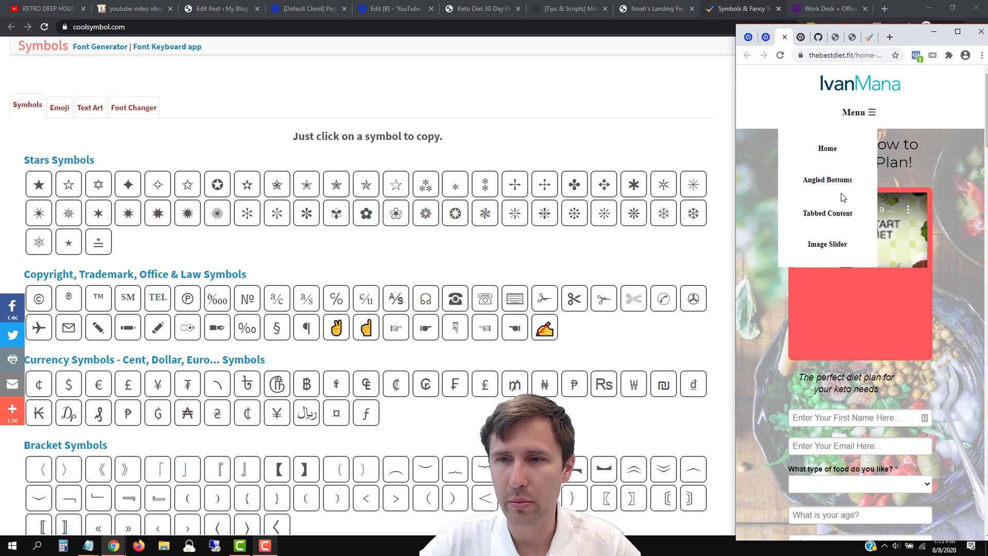
pyautogui.click(836, 148)
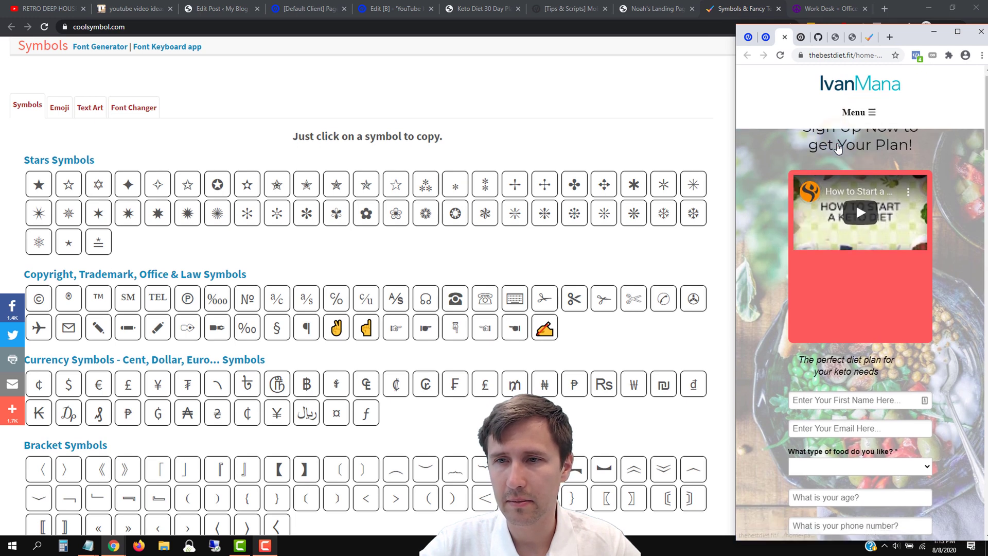
pyautogui.click(871, 119)
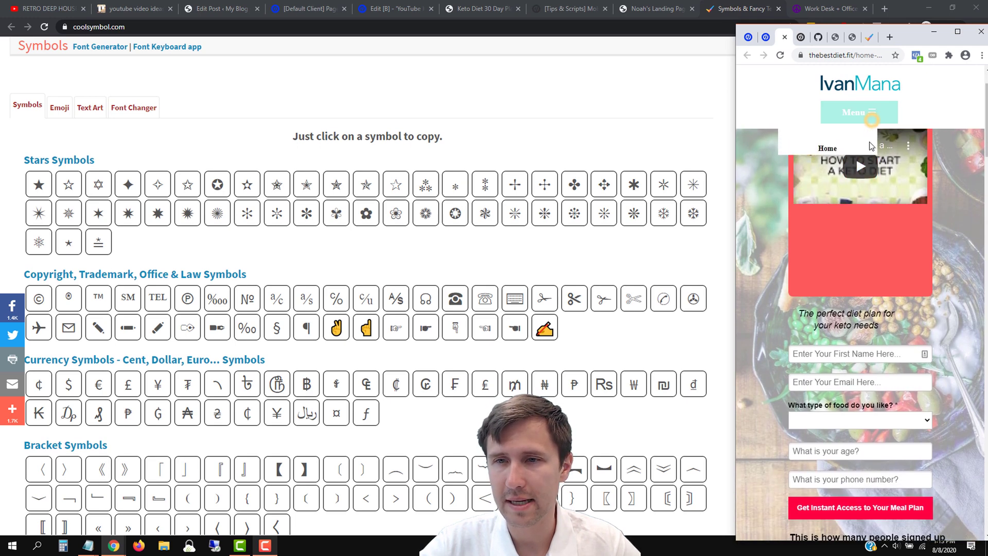
pyautogui.click(828, 149)
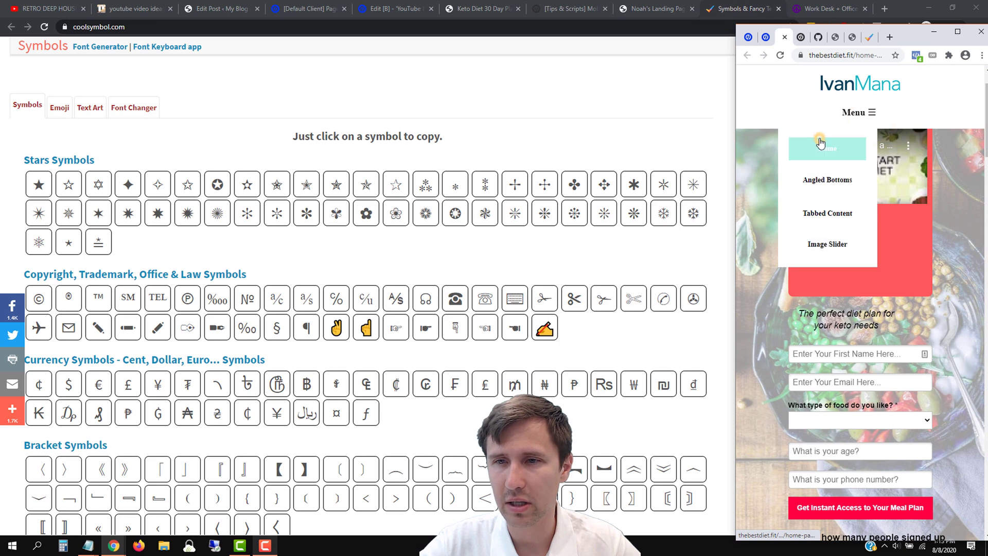
pyautogui.click(871, 113)
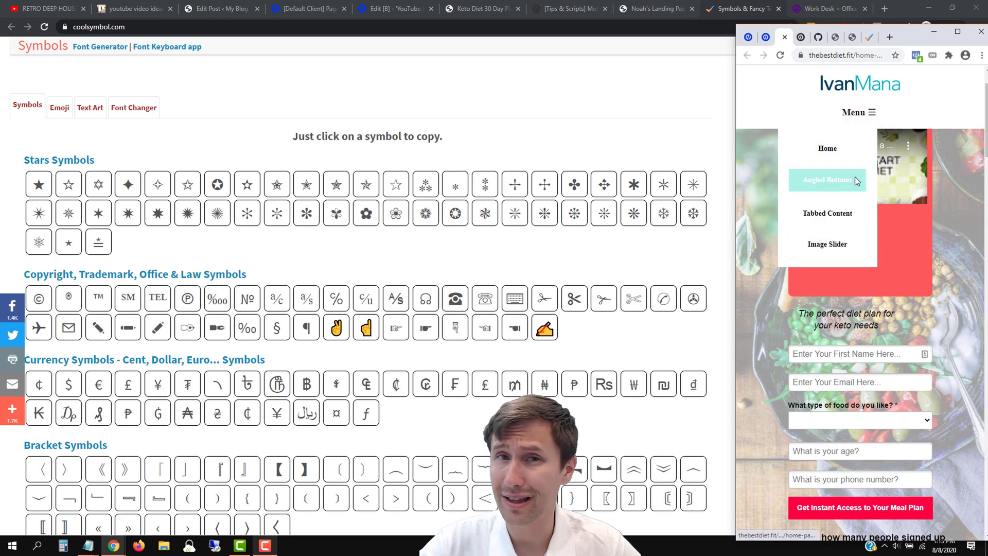
# Maximize Chrome, return to the Unbounce editor and dismiss the changes-are-live notice
pyautogui.click(958, 34)
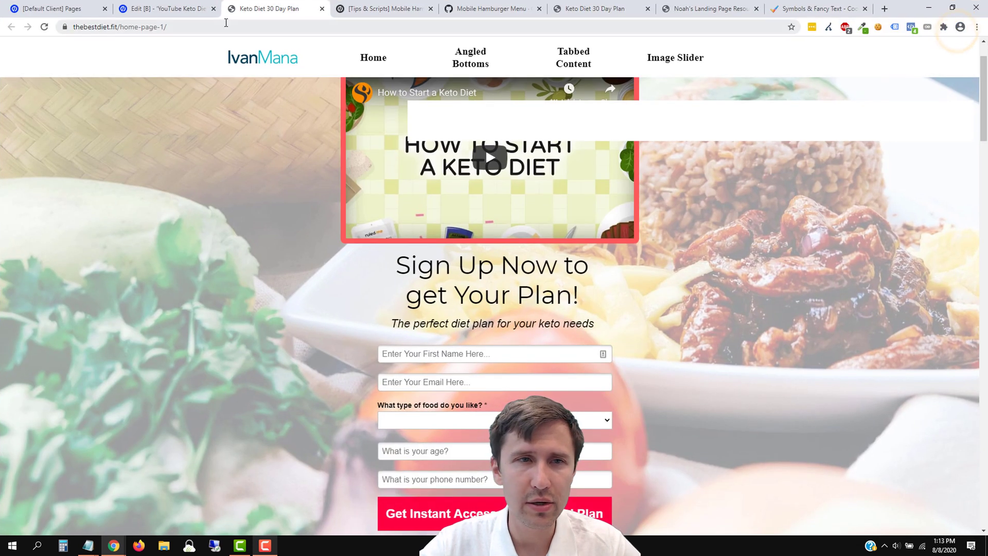
pyautogui.click(181, 9)
pyautogui.click(597, 351)
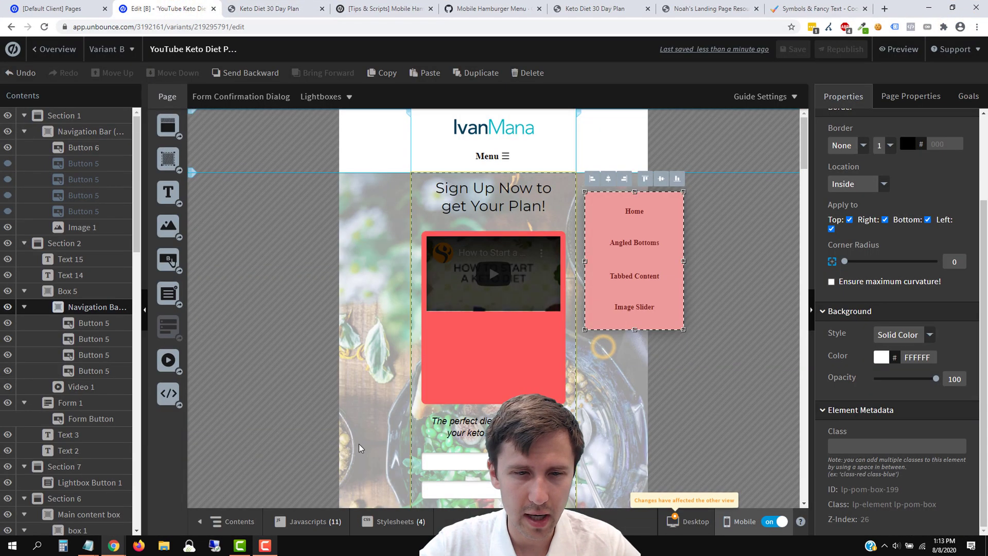
# Reopen the Mobile Hamburger Menu stylesheet to review it, then close the stylesheet manager
pyautogui.click(379, 521)
pyautogui.click(381, 477)
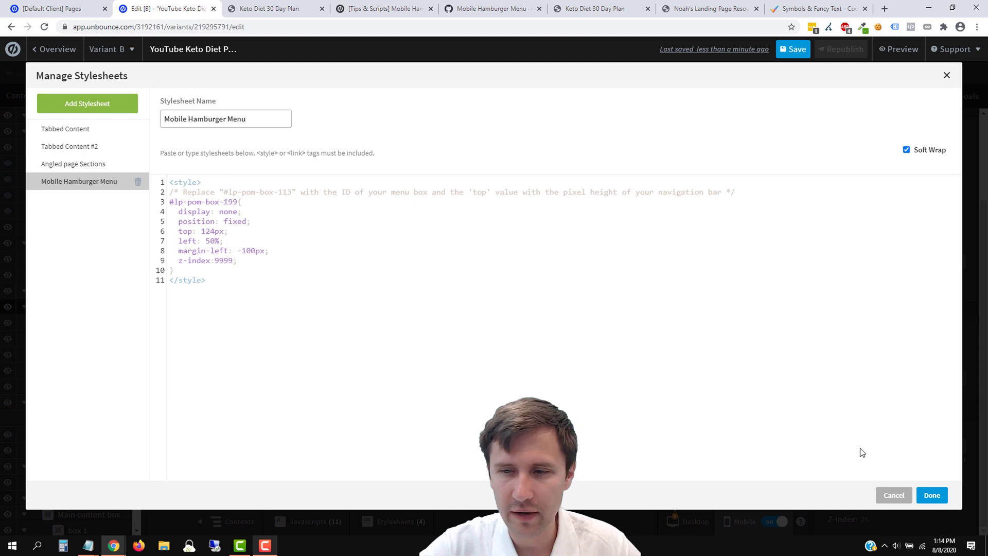
pyautogui.click(931, 494)
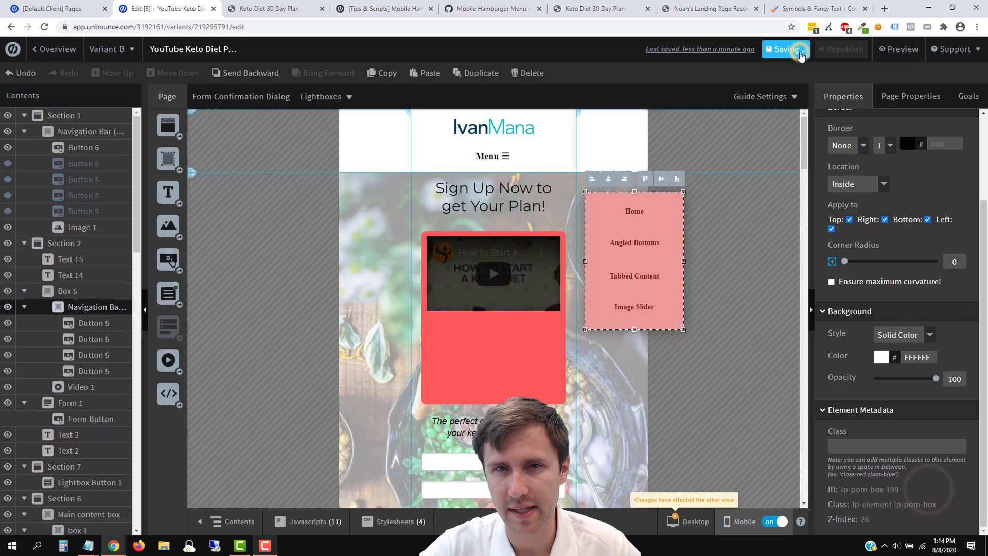
# Save and republish the keto page, dismiss the live notice, and switch to the live tab
pyautogui.click(800, 51)
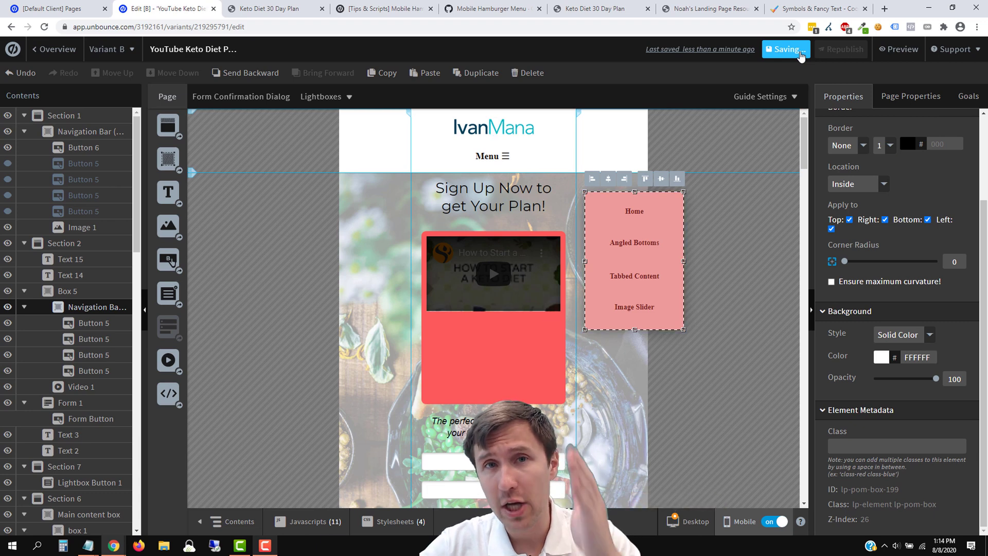
pyautogui.click(855, 49)
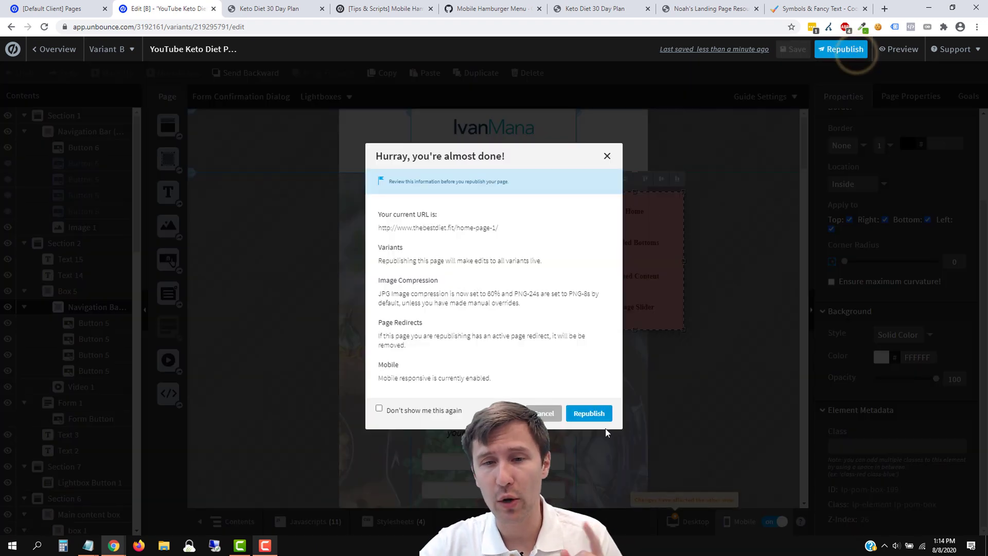
pyautogui.click(597, 415)
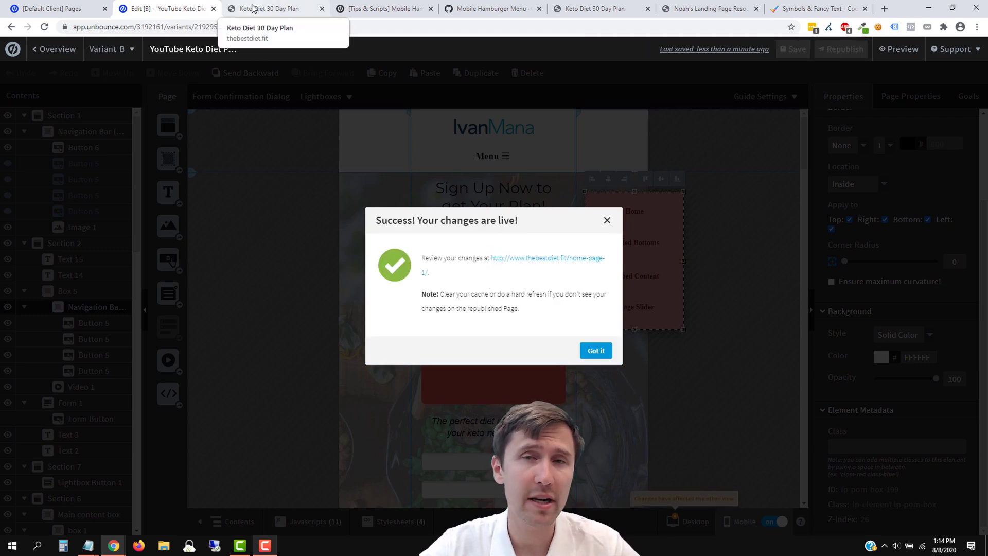
pyautogui.click(592, 350)
pyautogui.hotkey('ctrl', 'Tab')
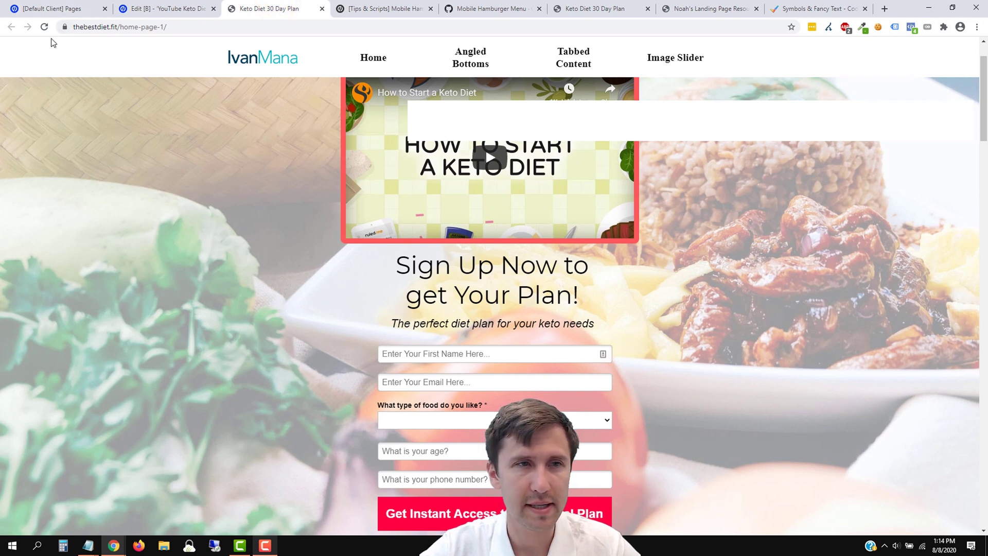
# Reload the live page at phone width and toggle the hamburger dropdown open and closed
pyautogui.scroll(1, 655, 130)
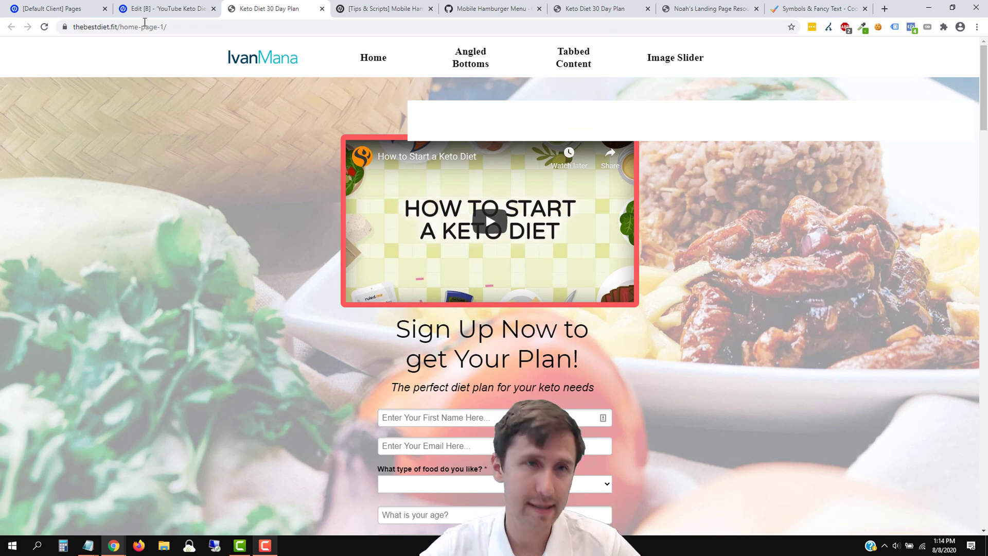
pyautogui.click(45, 26)
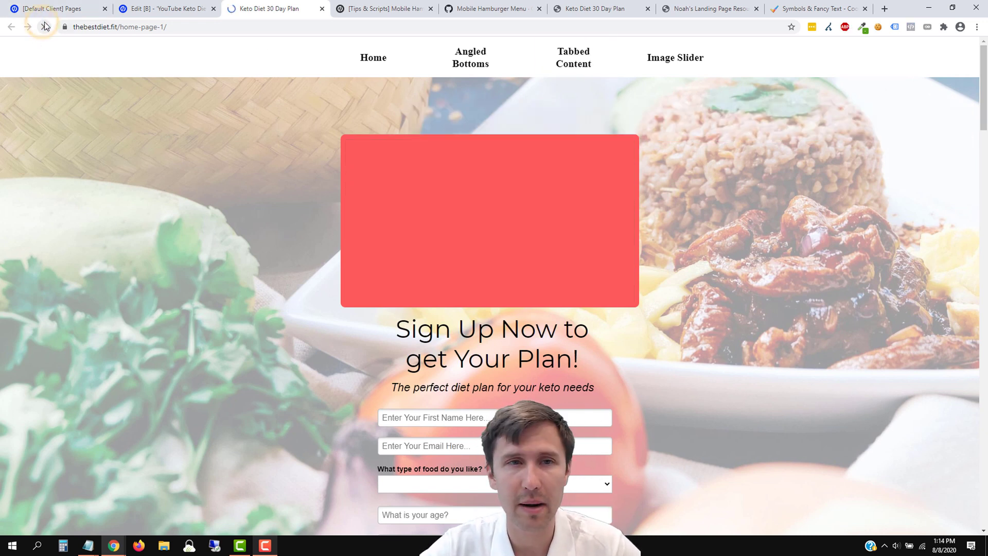
pyautogui.click(953, 7)
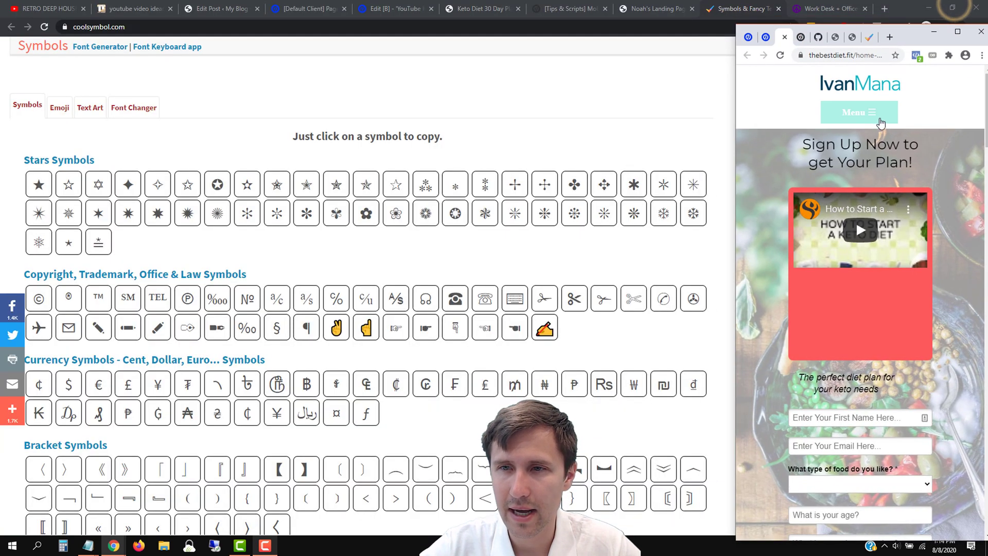
pyautogui.click(874, 116)
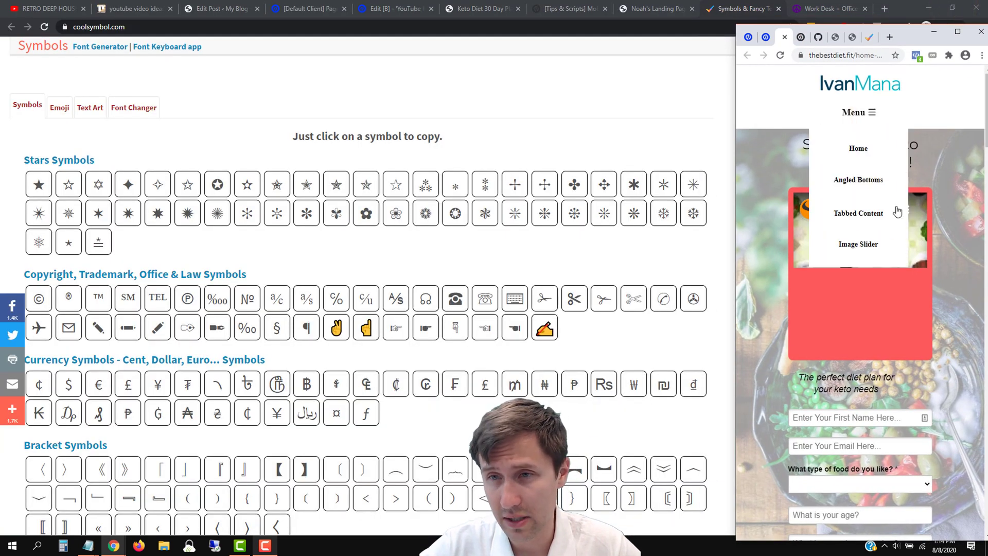
pyautogui.click(870, 123)
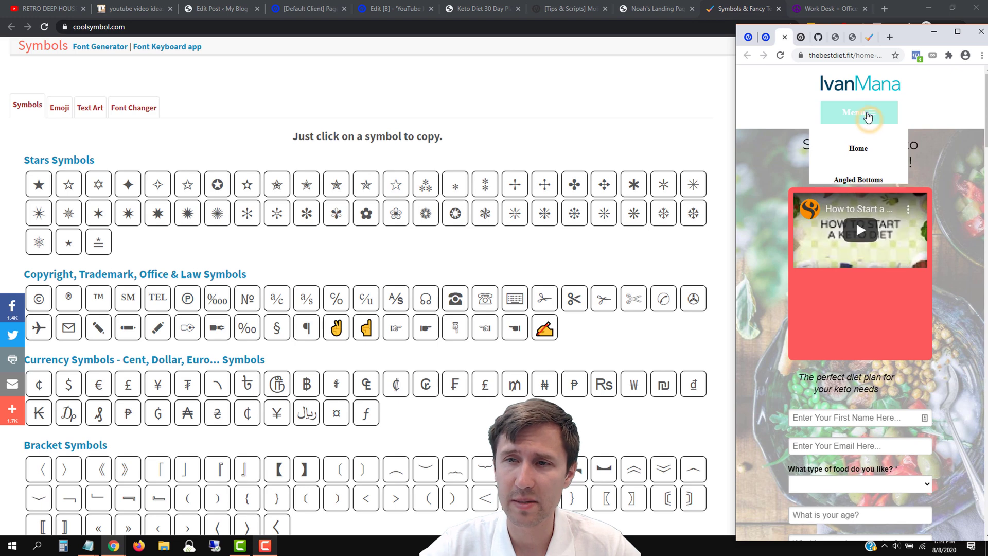
pyautogui.click(858, 109)
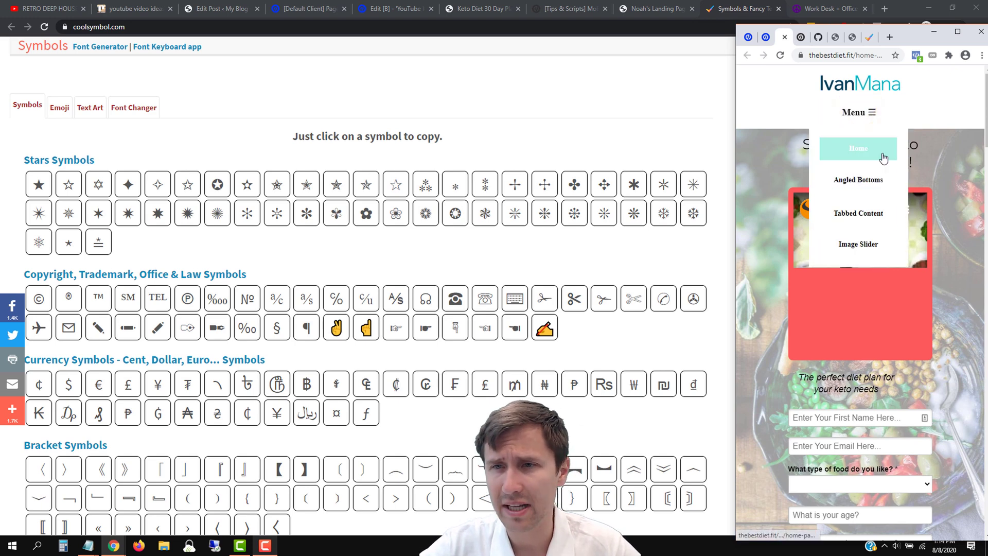
# Use the dropdown to jump to Angled Bottoms and Image Slider, then maximize the window
pyautogui.click(867, 178)
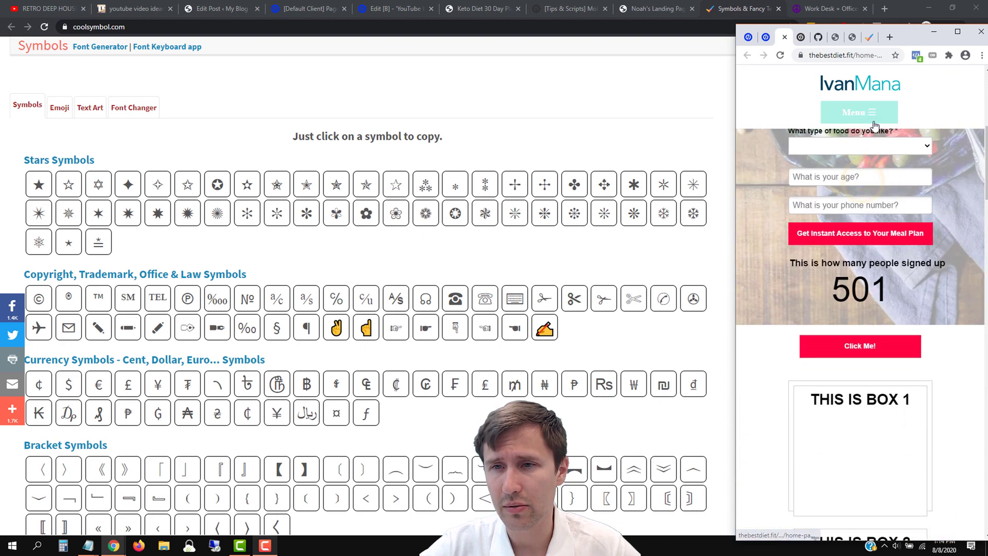
pyautogui.scroll(-2, 981, 409)
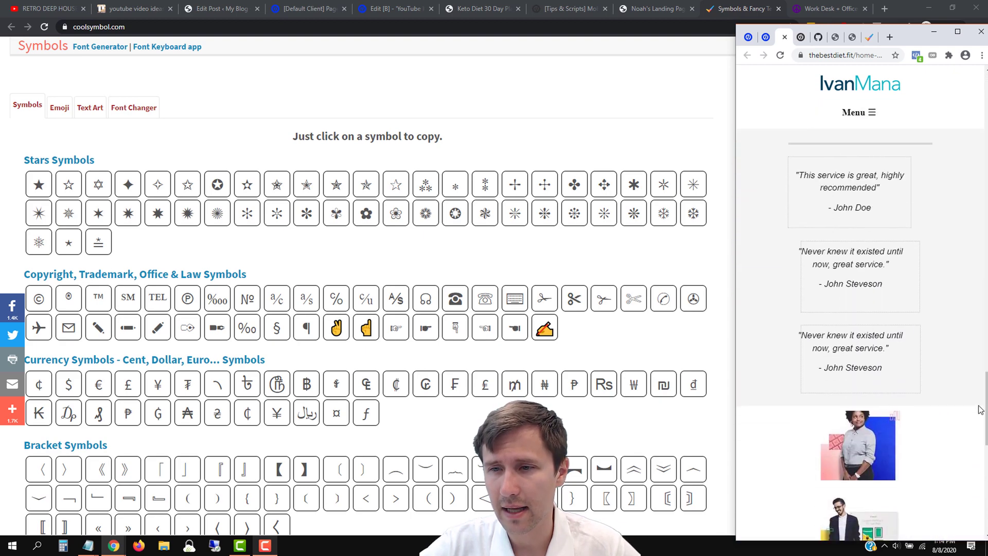
pyautogui.moveTo(987, 410); pyautogui.dragTo(987, 111)
pyautogui.click(859, 112)
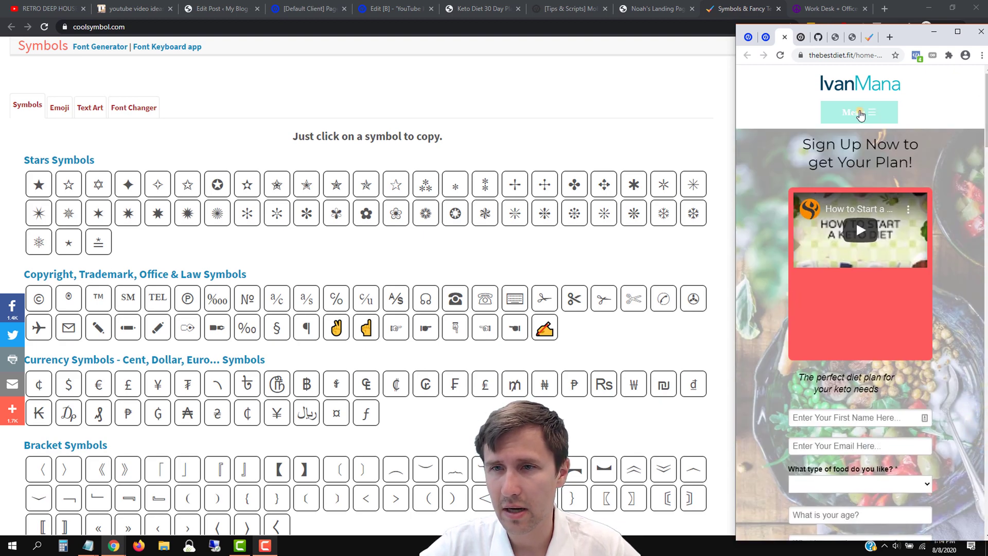
pyautogui.click(849, 242)
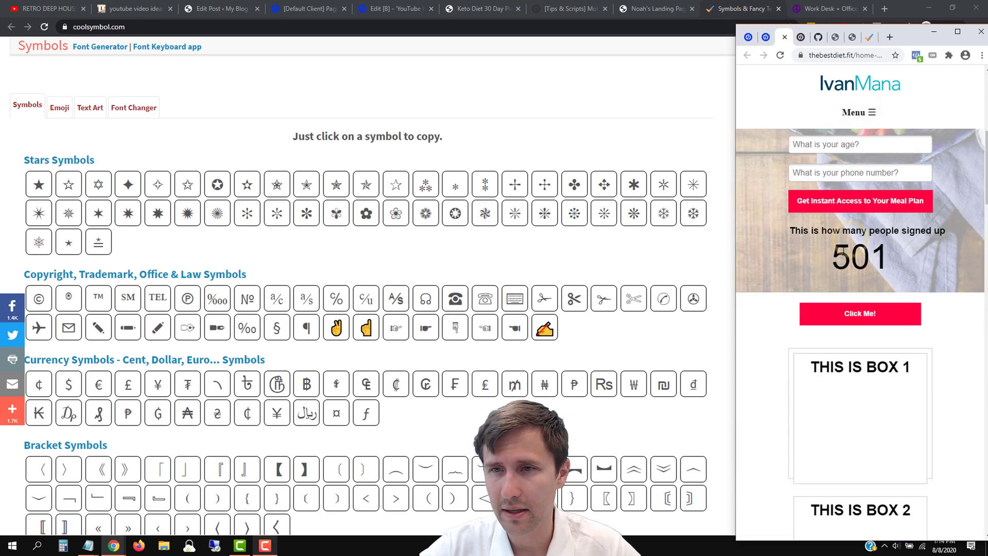
pyautogui.scroll(-15, 834, 145)
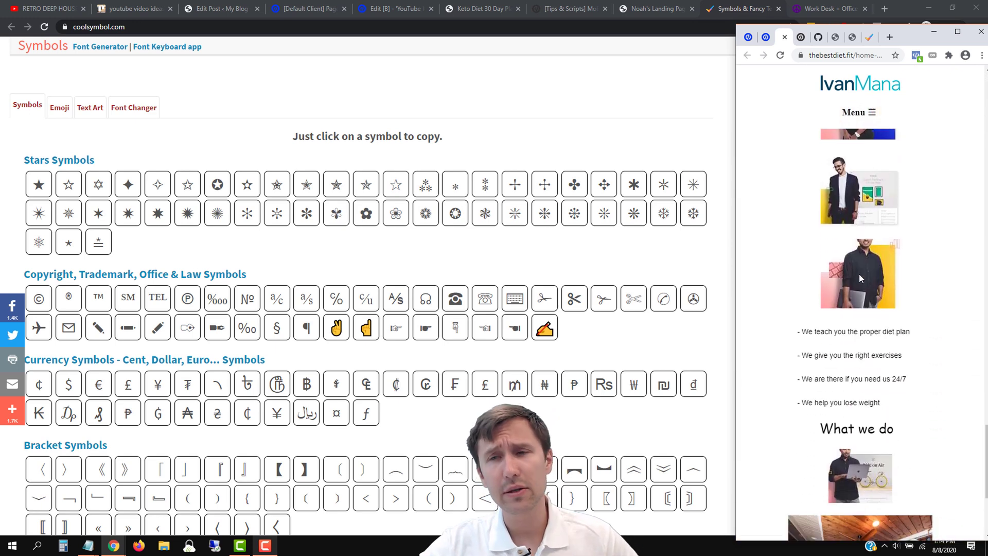
pyautogui.scroll(15, 859, 274)
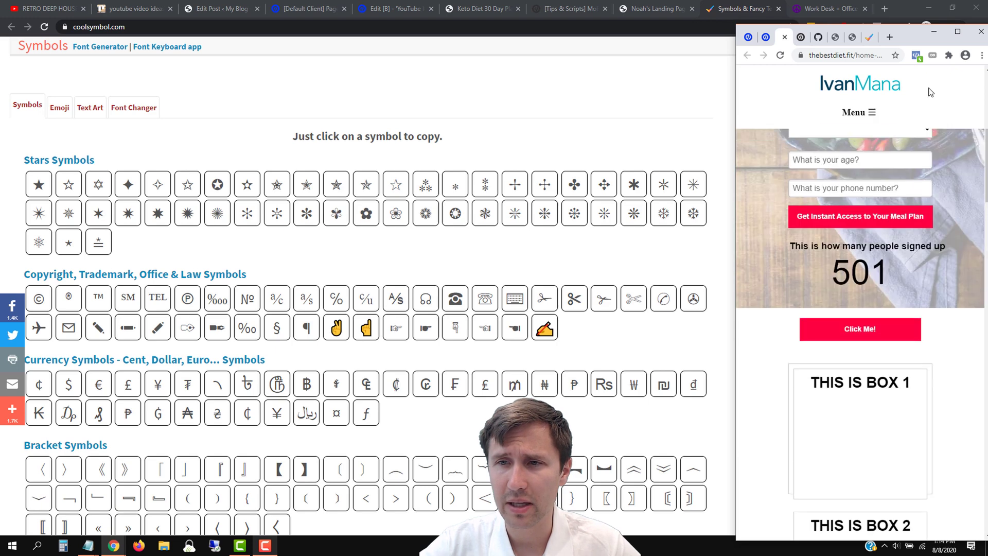
pyautogui.scroll(6, 929, 112)
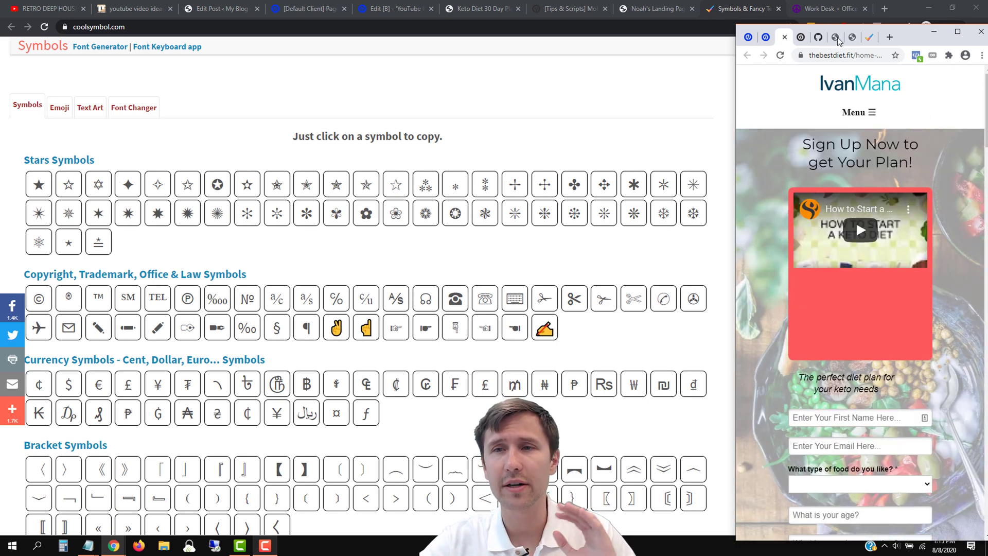
pyautogui.click(959, 33)
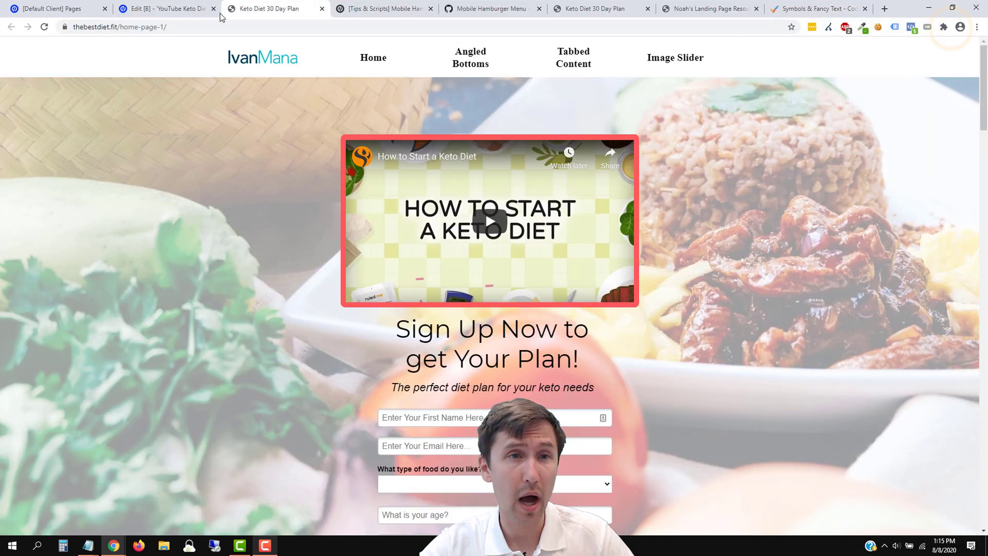
# Switch the tabbed content through Buttons 2, 3 and 4, then open and close the Click Me! lightbox
pyautogui.click(183, 7)
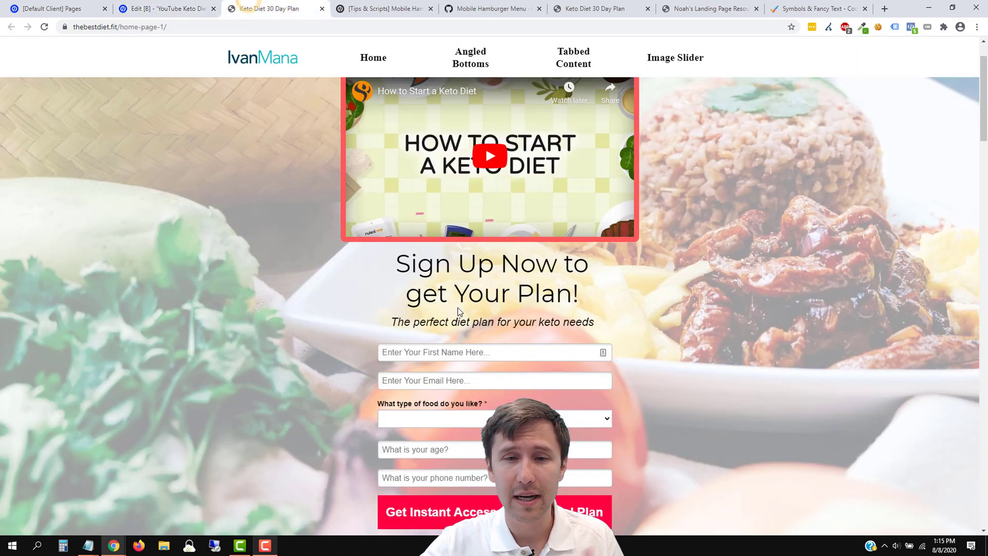
pyautogui.scroll(-10, 458, 307)
pyautogui.scroll(-15, 450, 349)
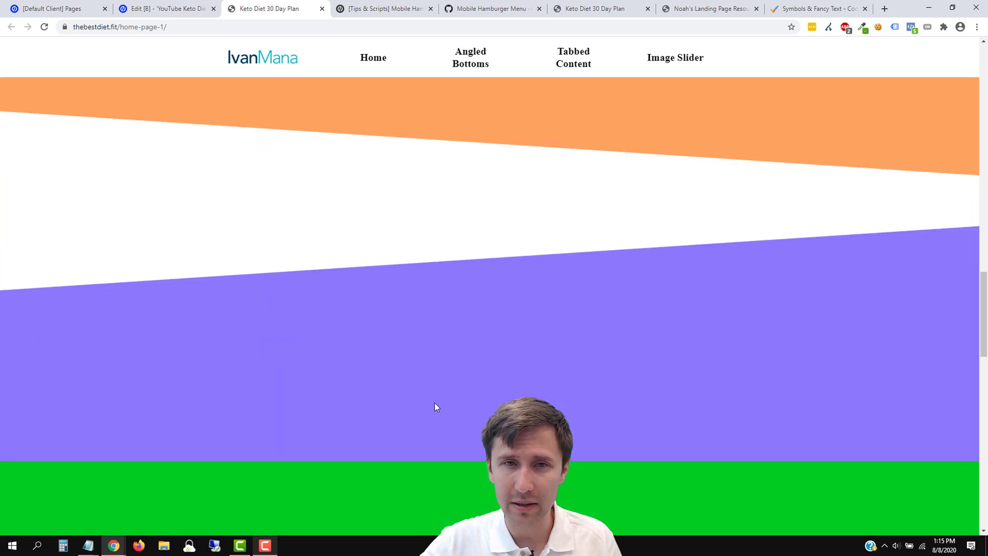
pyautogui.scroll(10, 434, 403)
pyautogui.click(449, 349)
pyautogui.click(530, 345)
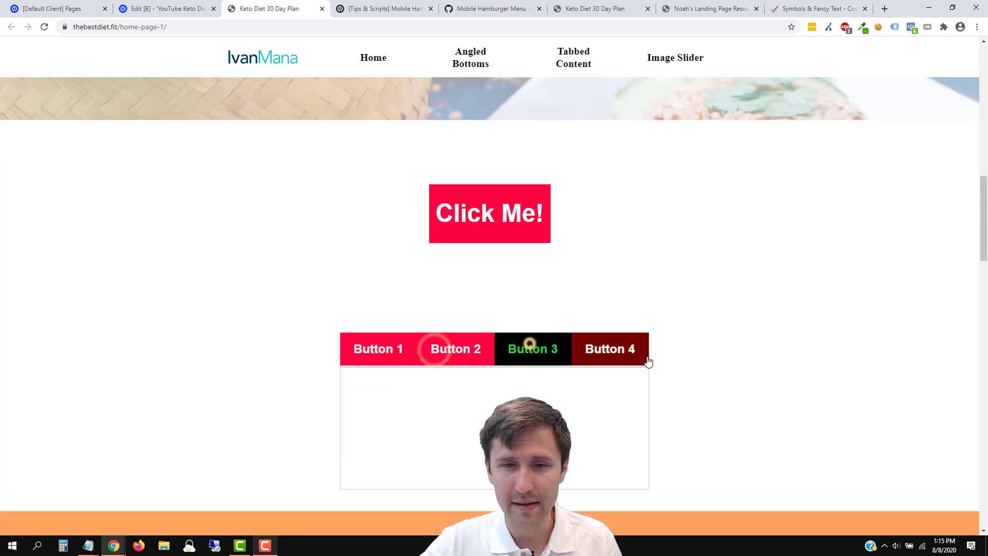
pyautogui.click(627, 364)
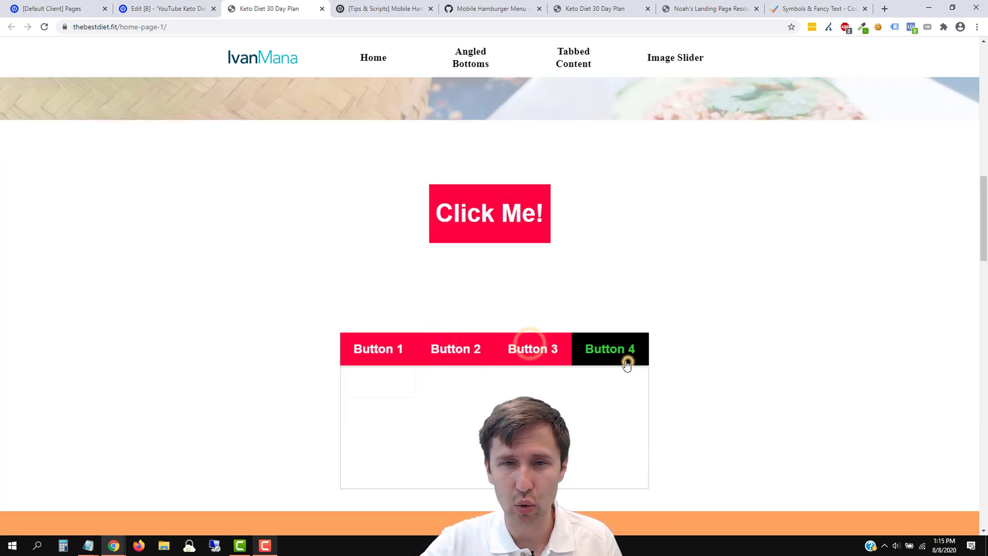
pyautogui.click(479, 223)
pyautogui.click(706, 157)
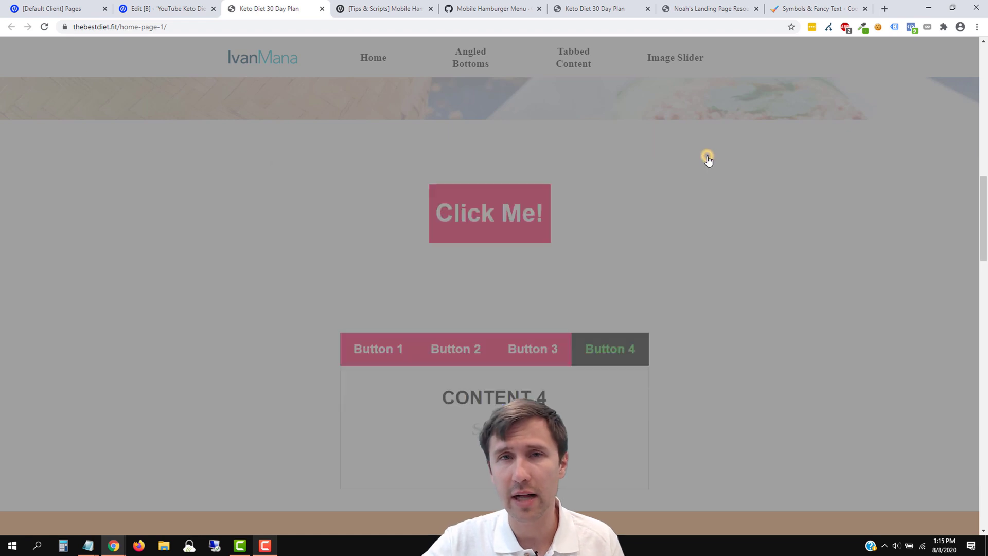